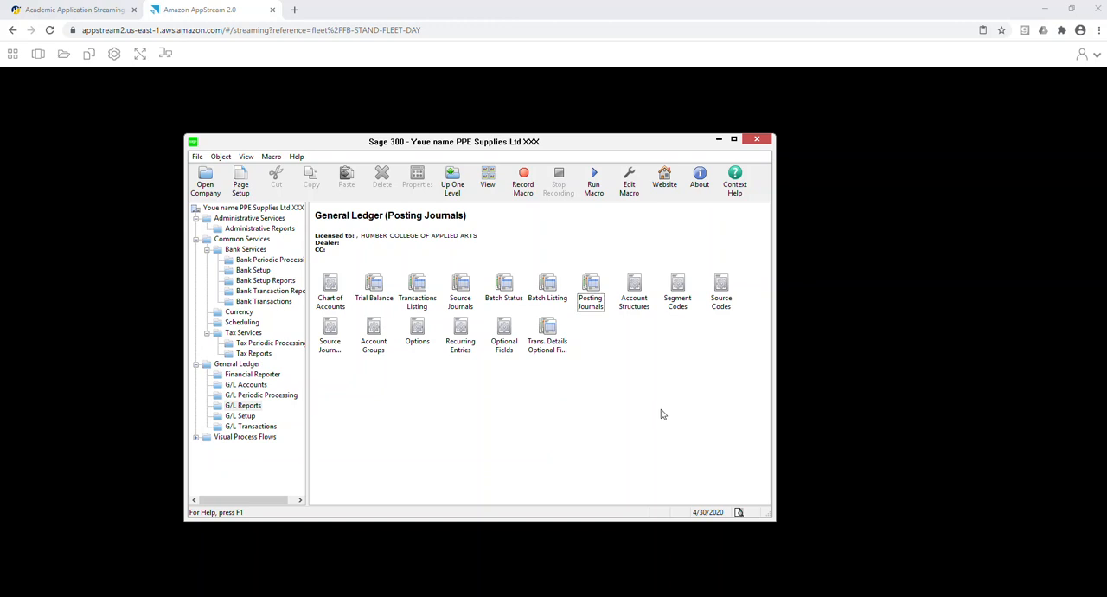
Activate the Accounts Payable 6.4A and Accounts Receivable 6.4A applications for the company through Data Activation.
click(263, 219)
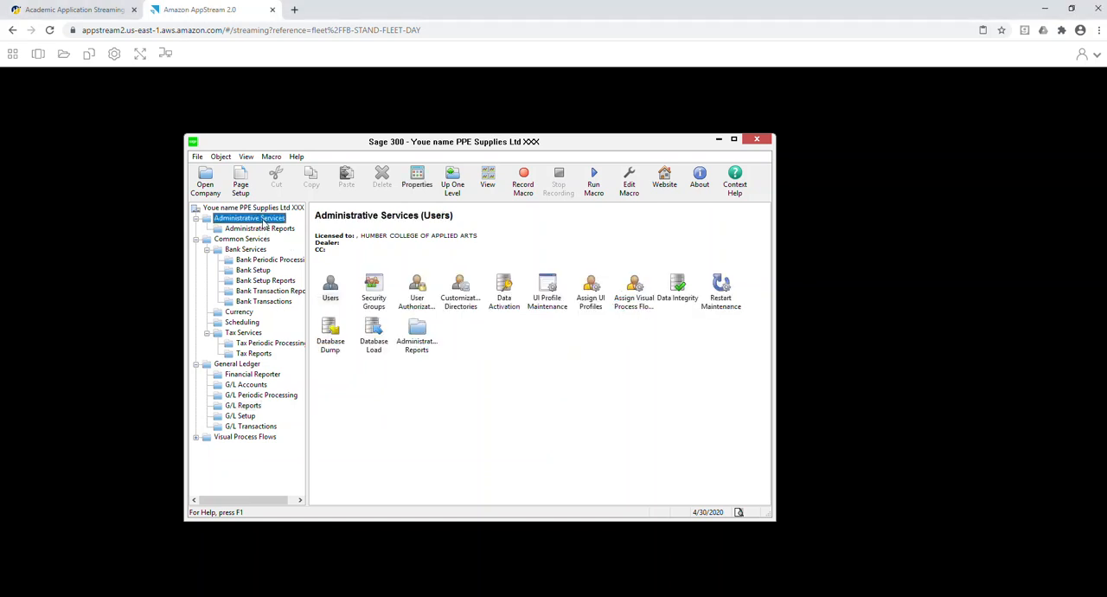
double_click(512, 296)
click(518, 350)
click(590, 384)
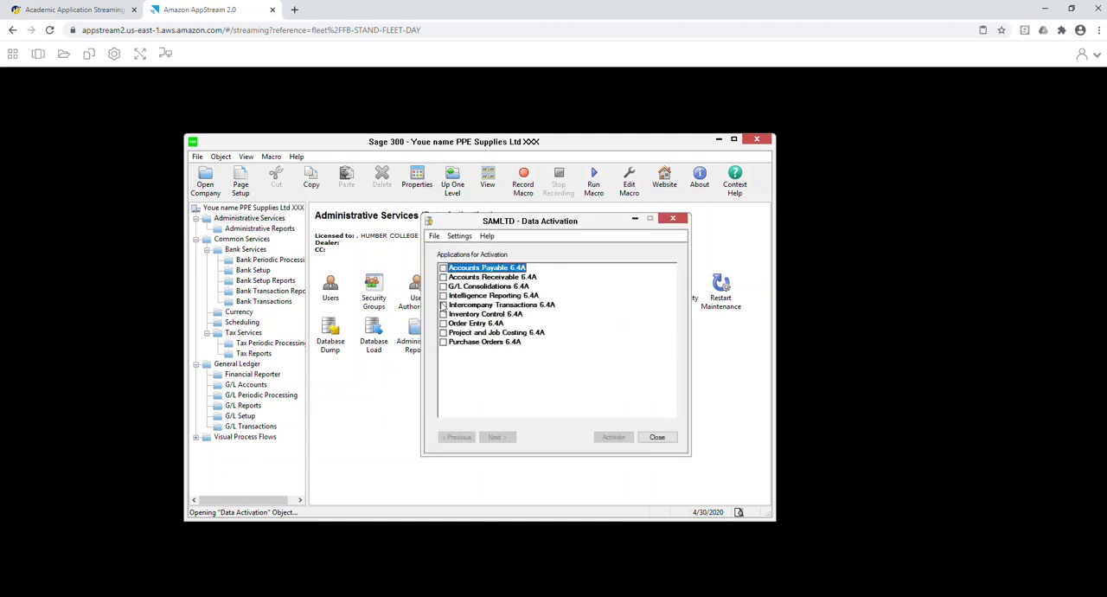
click(443, 269)
click(443, 277)
click(496, 437)
click(622, 438)
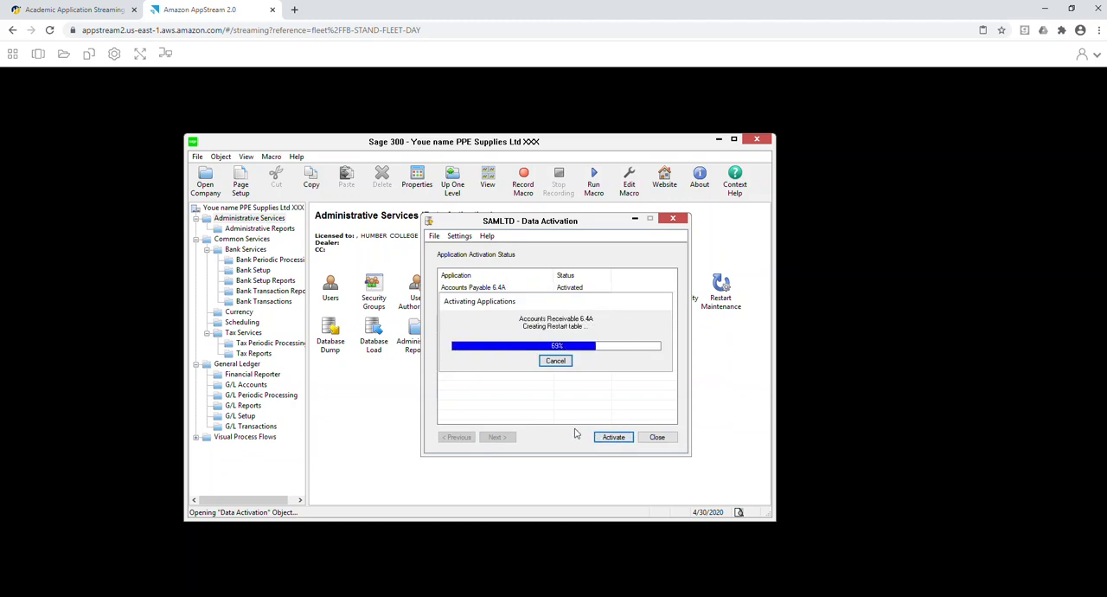
click(657, 436)
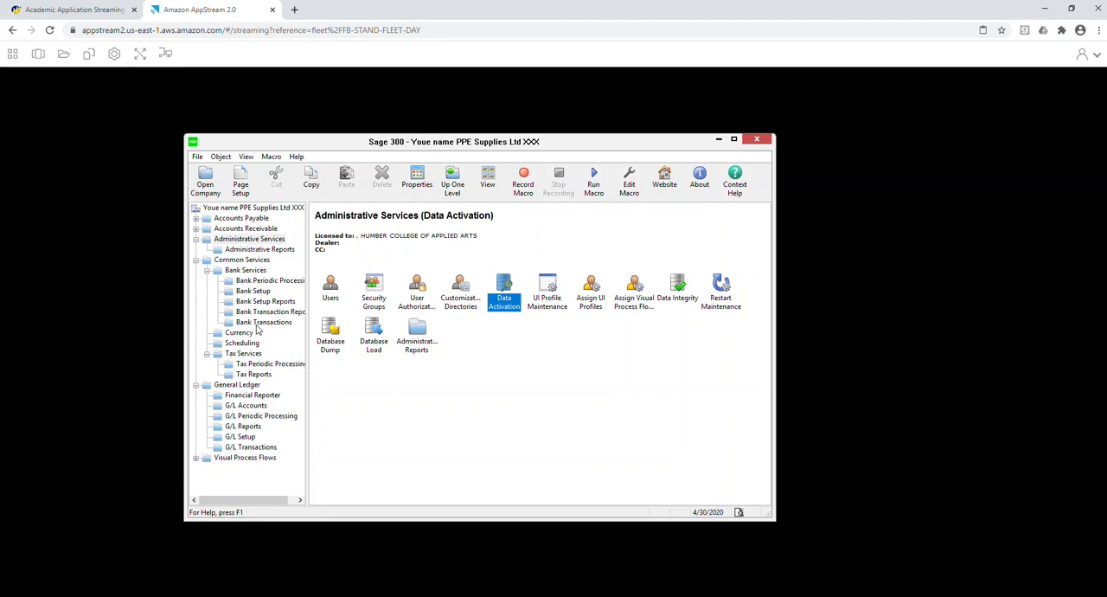
Start a new A/P account set with the code ONT.
click(196, 219)
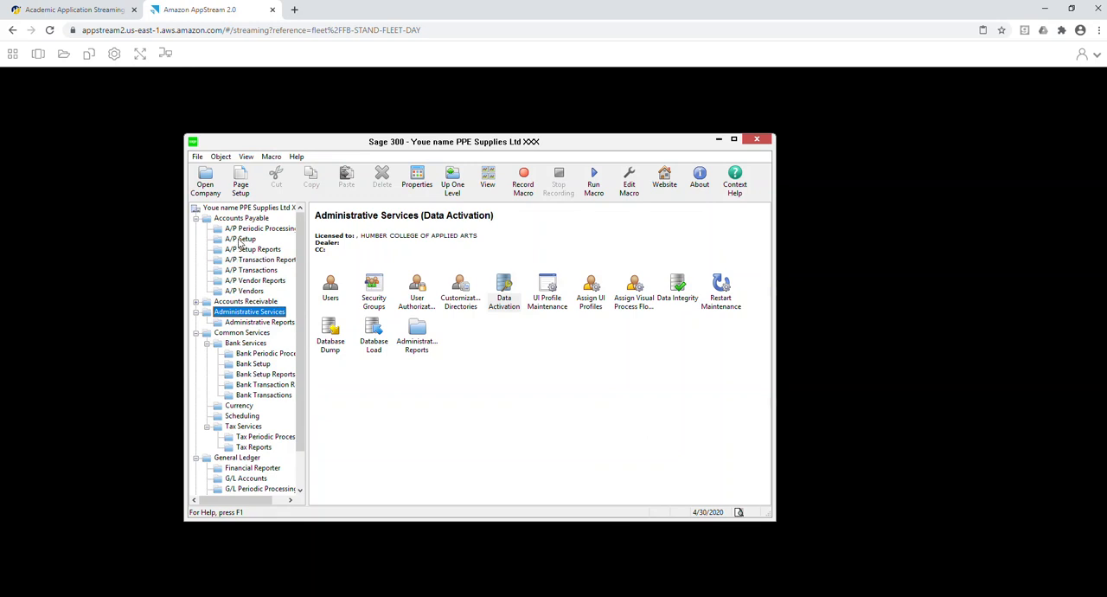
click(239, 240)
double_click(372, 285)
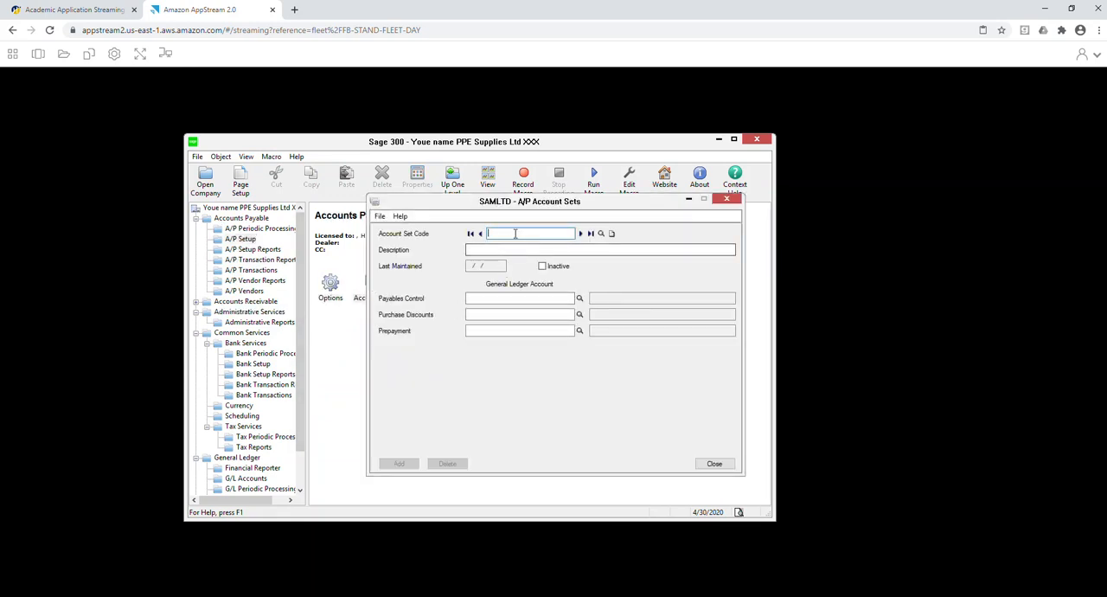
text(ONTARI)
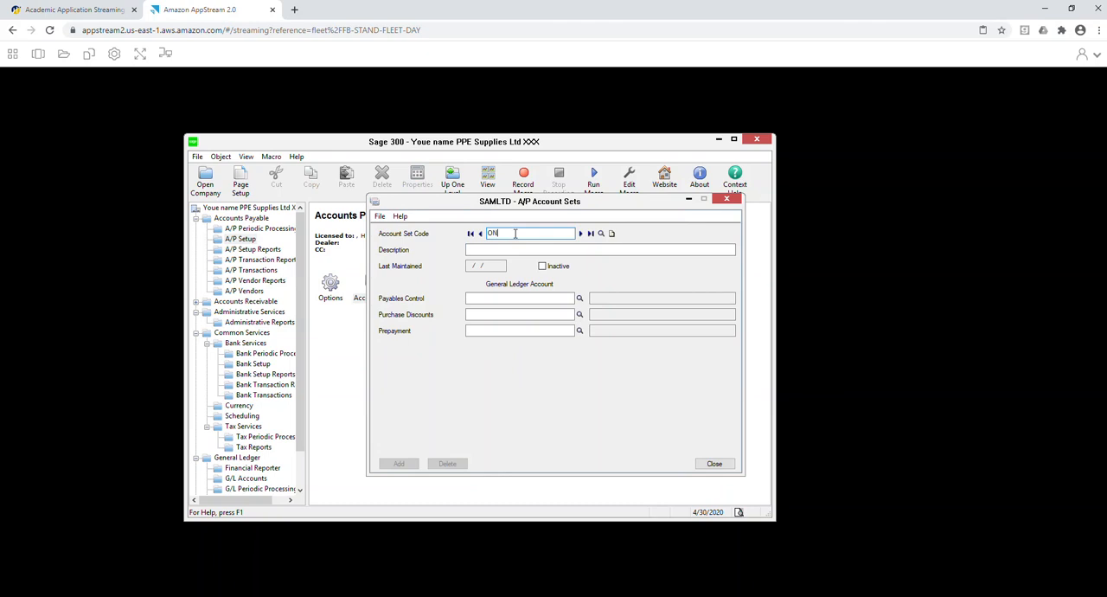
key(Tab)
double_click(516, 233)
text(ONT)
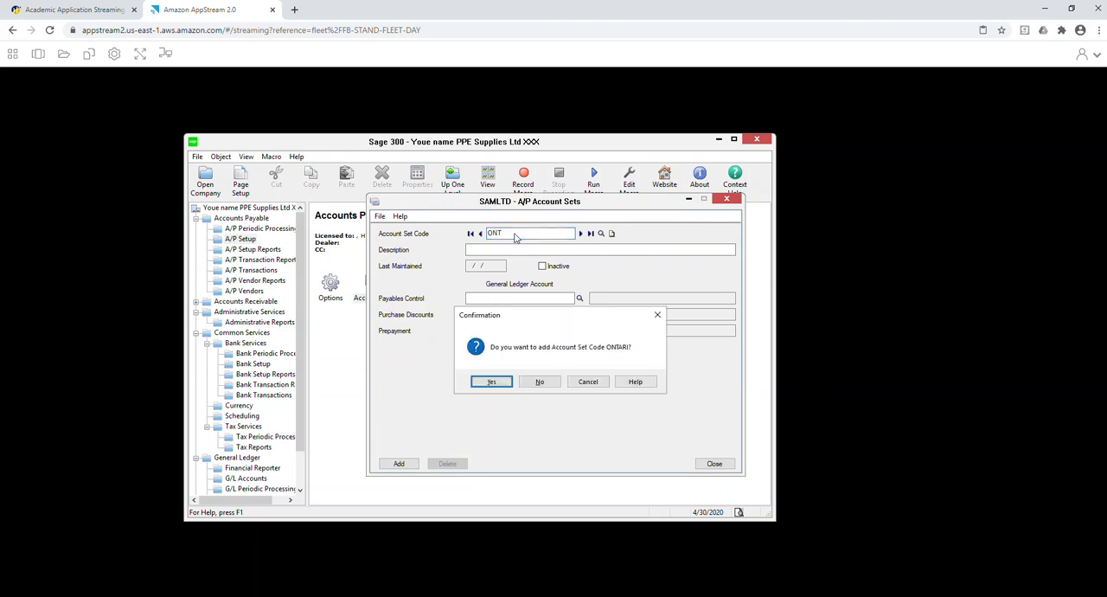
key(Tab)
key(Return)
Describe the ONT account set as Ontario Suppliers and set its payables control account to 2100 (AP).
click(520, 249)
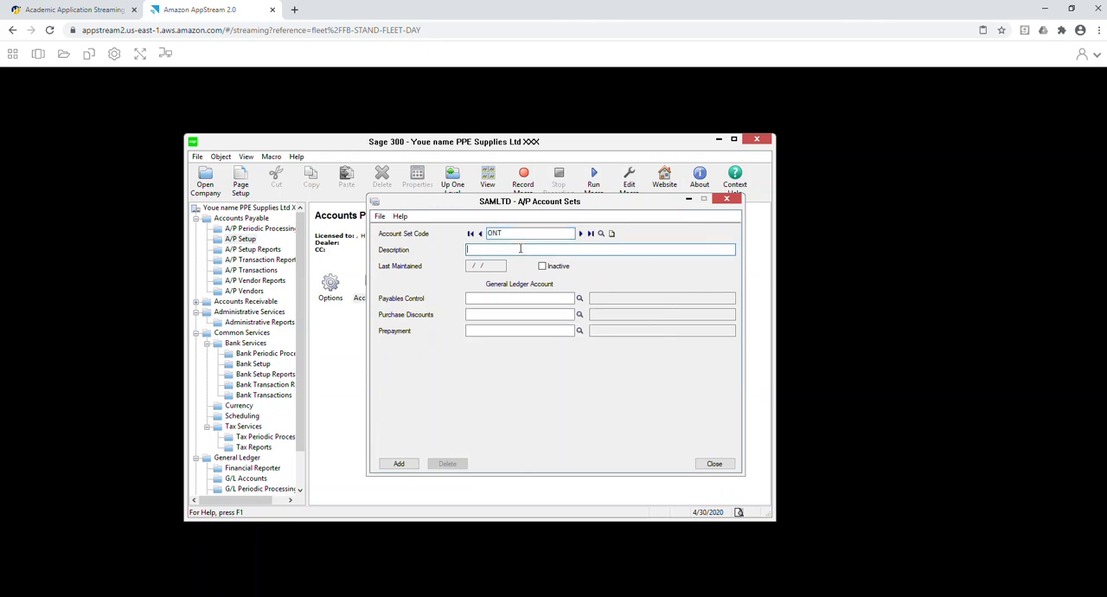
text(Ontario Suppliers)
key(Tab)
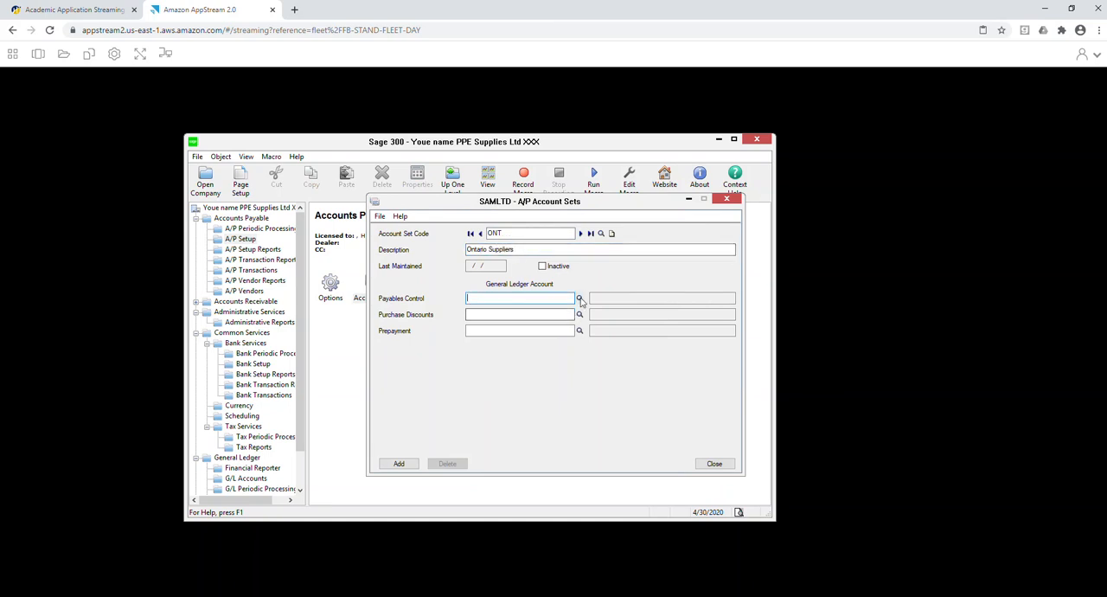
click(579, 298)
scroll(156, 249, down, 1)
click(156, 249)
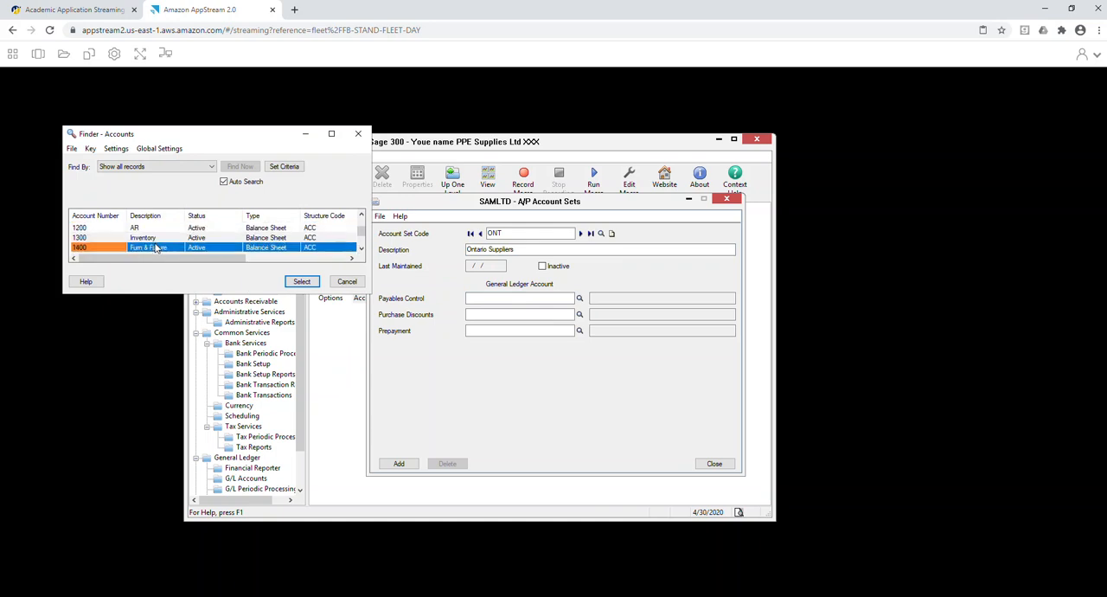
double_click(156, 248)
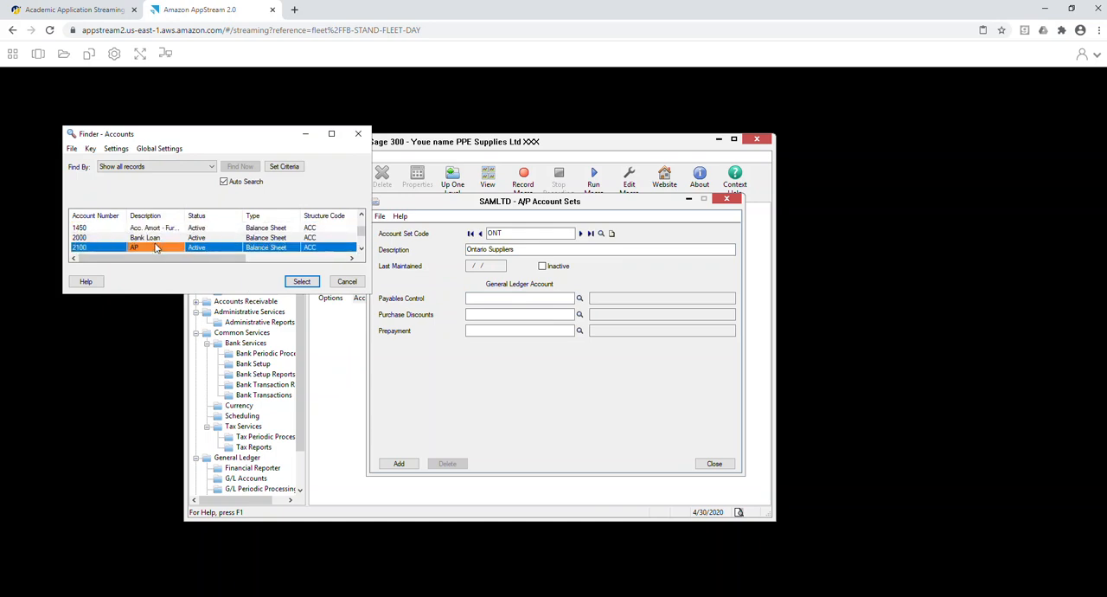
key(Tab)
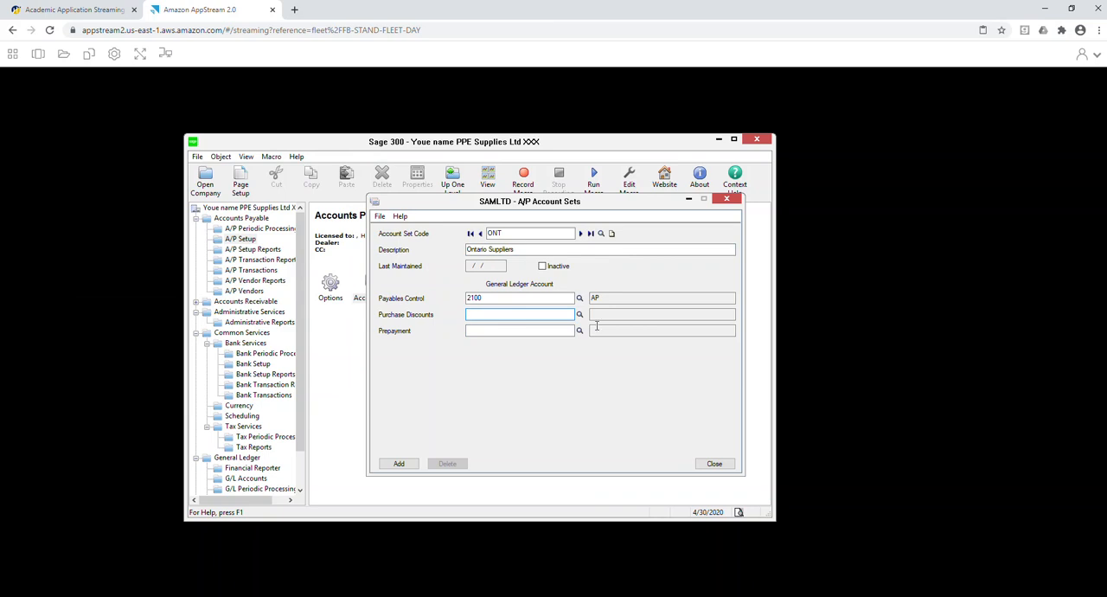
Assign account 5000-01 (COS - Masks) as the purchase discounts account of the ONT account set.
click(580, 314)
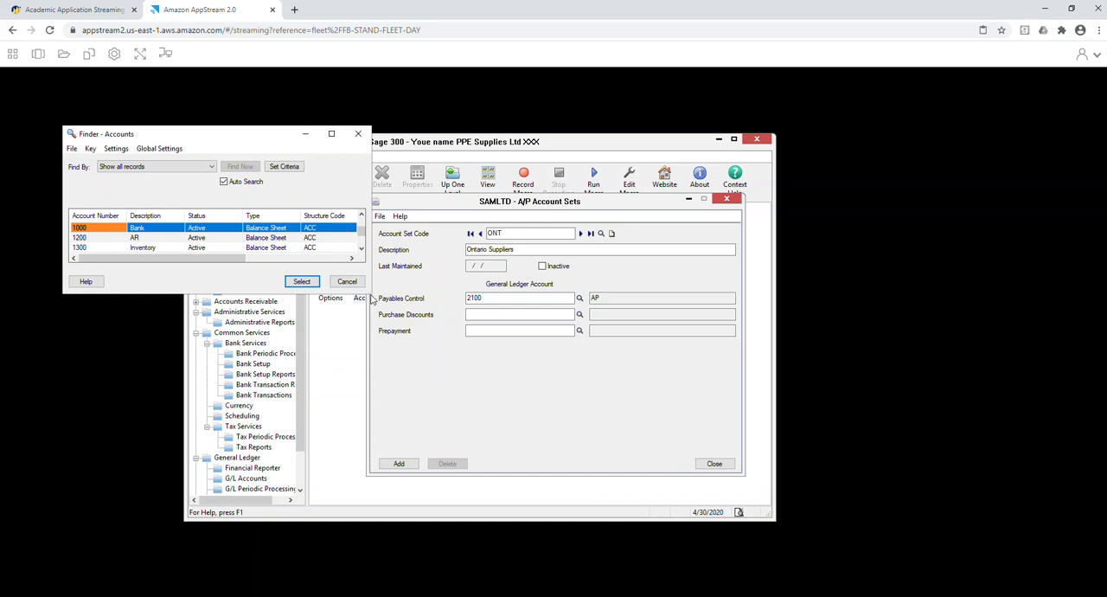
click(362, 250)
click(362, 250)
click(362, 250)
click(362, 250)
click(362, 250)
click(362, 250)
click(362, 250)
click(361, 250)
click(361, 250)
click(361, 249)
click(361, 250)
click(361, 250)
click(361, 250)
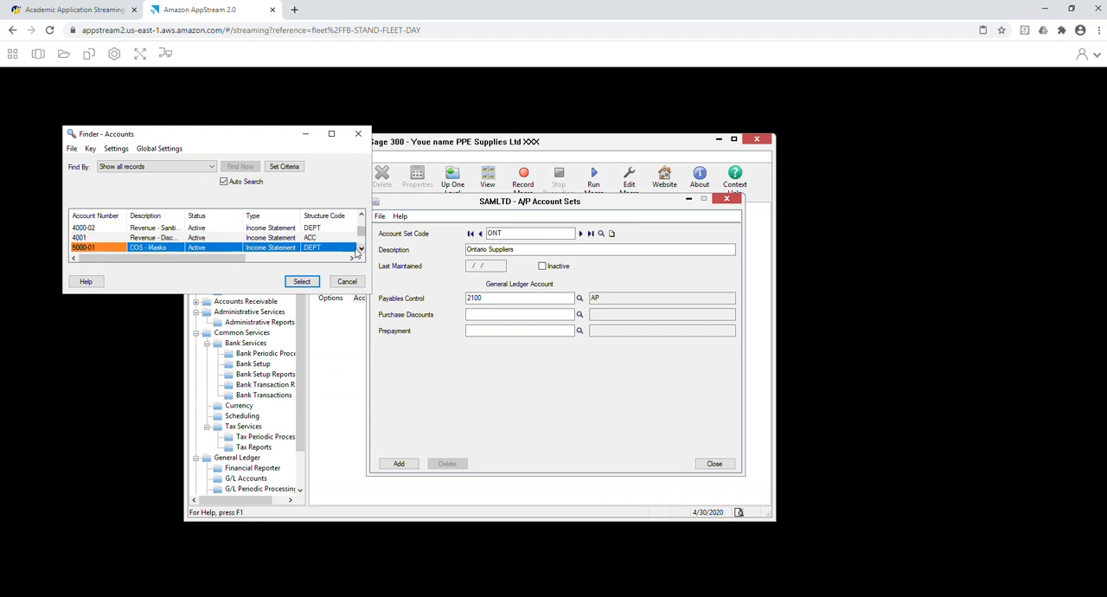
double_click(239, 248)
Set the prepayment account to 2100, add the ONT account set and close the A/P Account Sets window.
text(2100)
key(Tab)
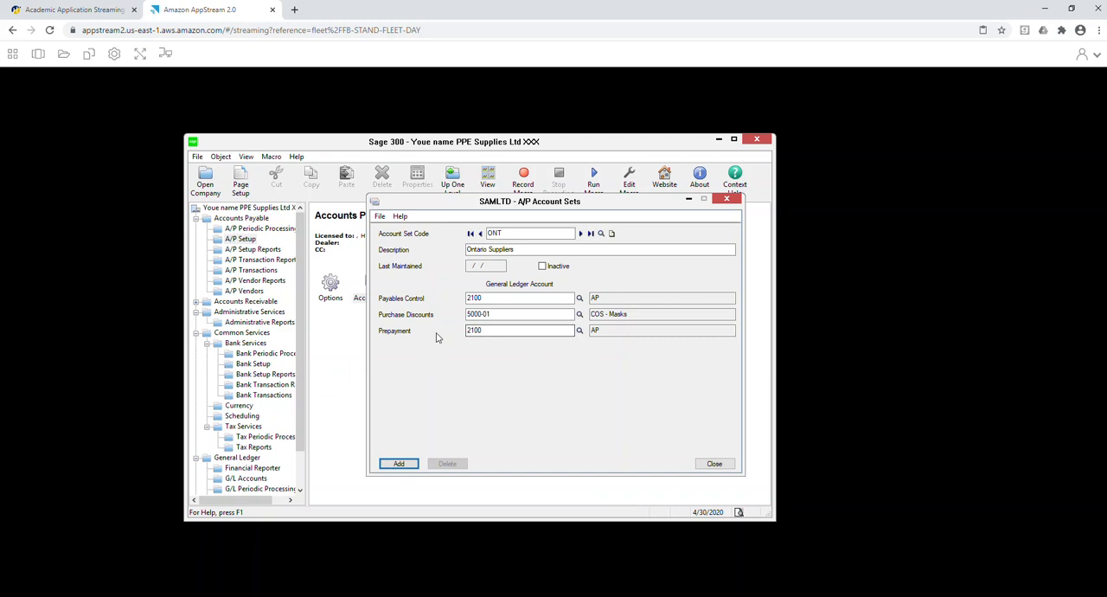
click(394, 463)
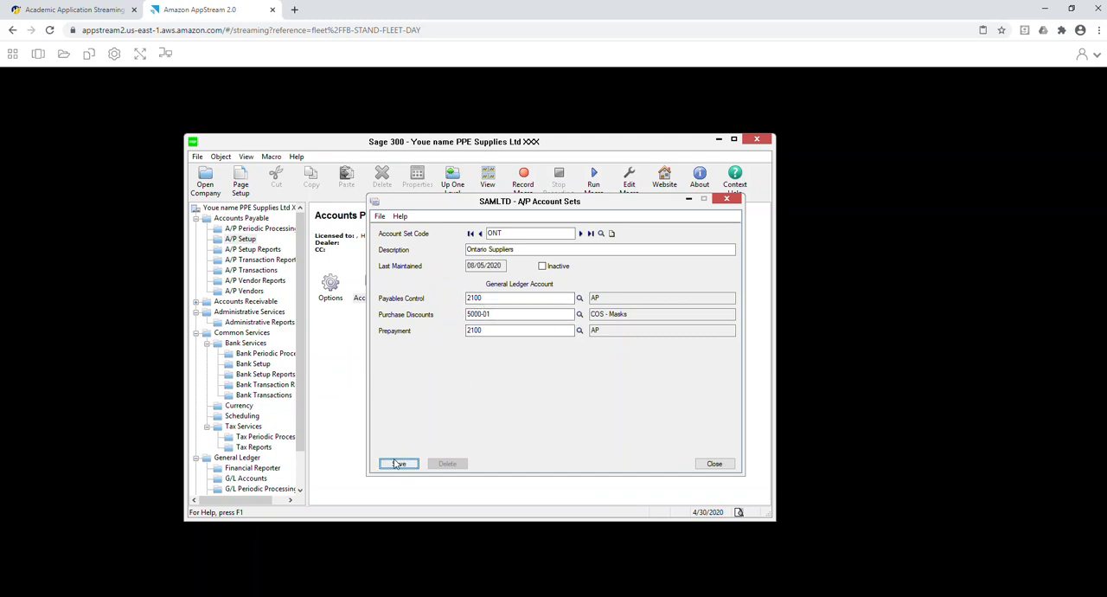
click(716, 465)
click(386, 304)
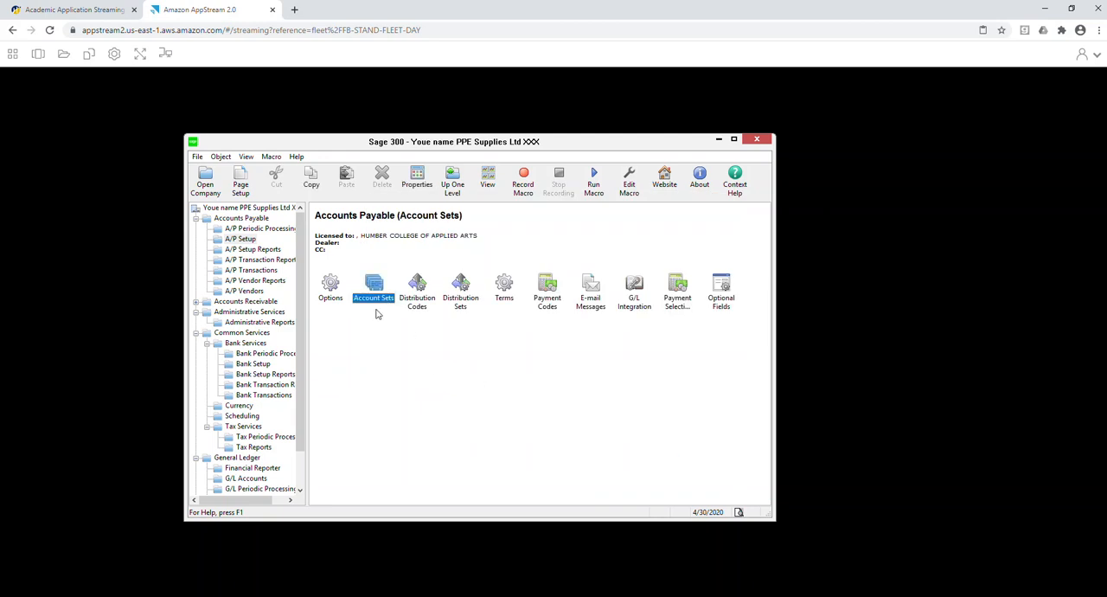
Start a new A/P distribution code COS01 with the description COS for Masks.
double_click(416, 294)
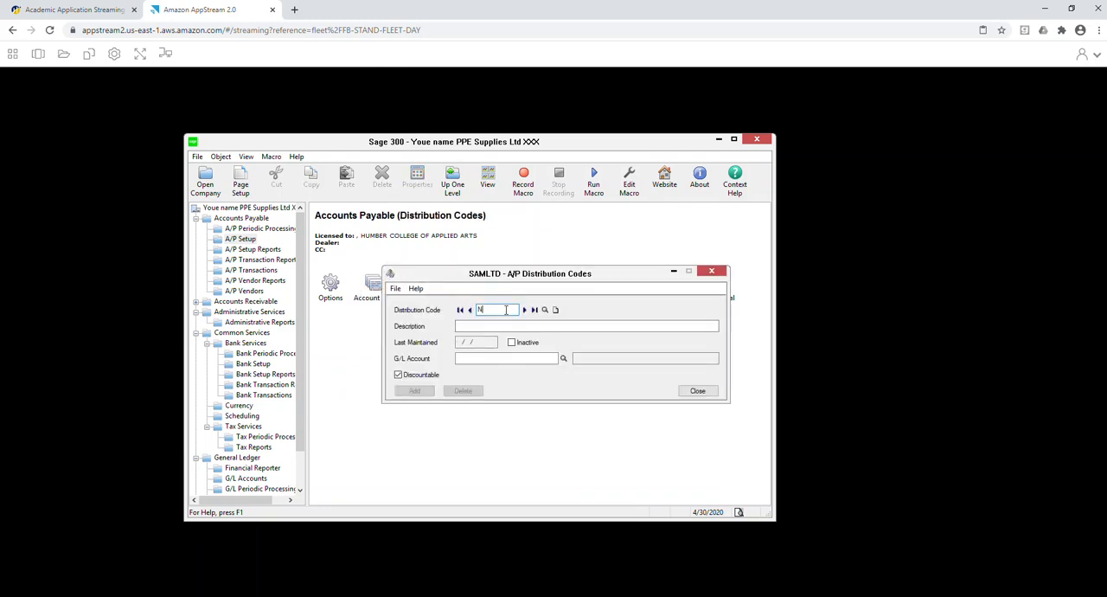
text(COS01)
key(Tab)
text(COS )
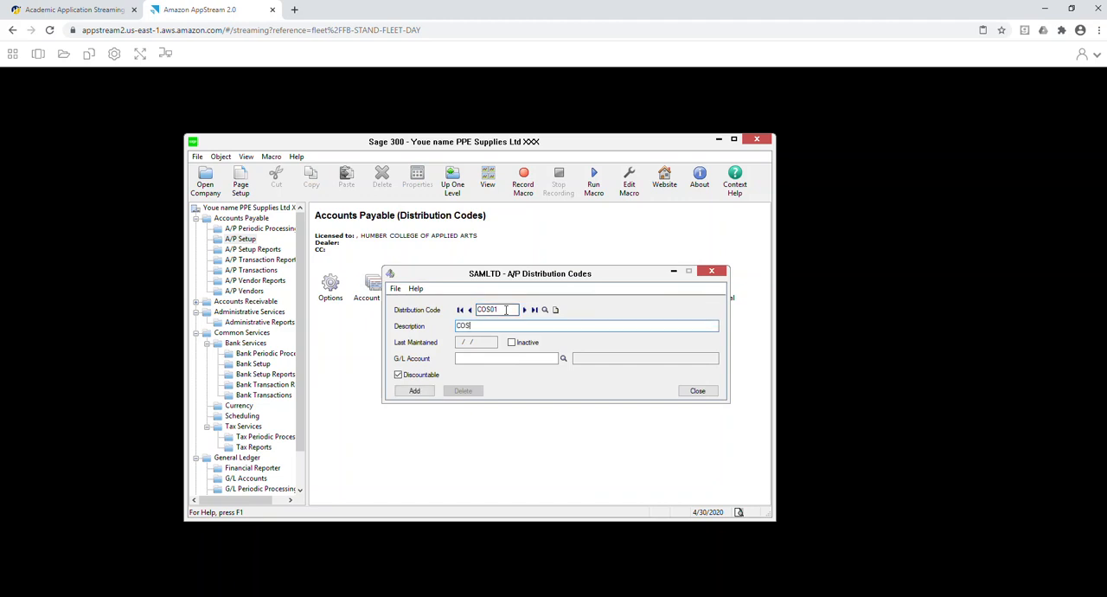
text(for Mar)
text(ks)
Set the G/L account of distribution code COS01 to 5000-01 and add the code.
click(507, 358)
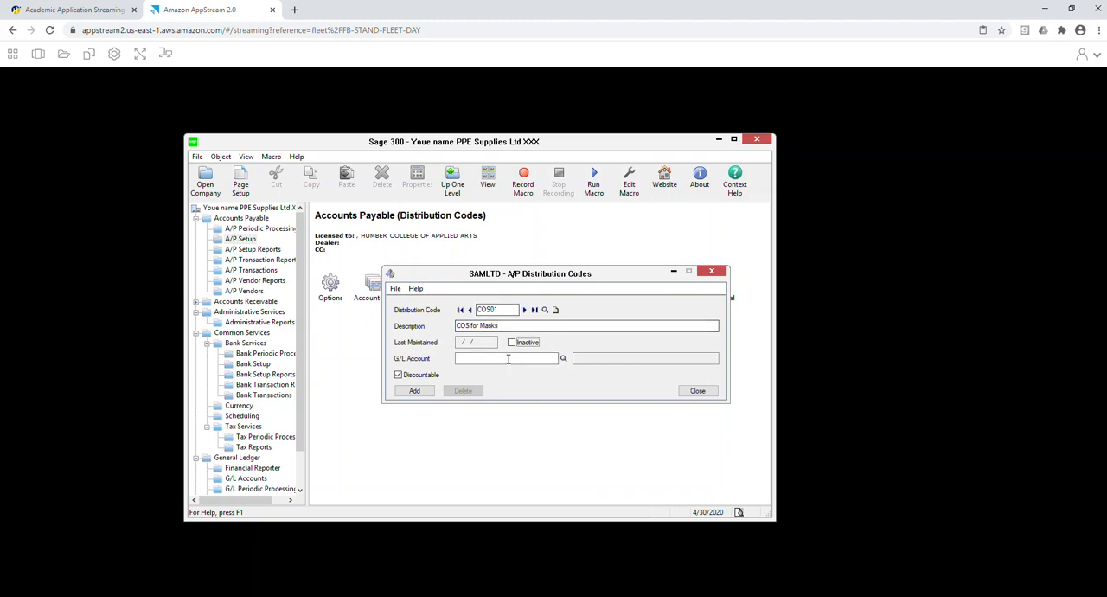
text(5000-01)
click(413, 391)
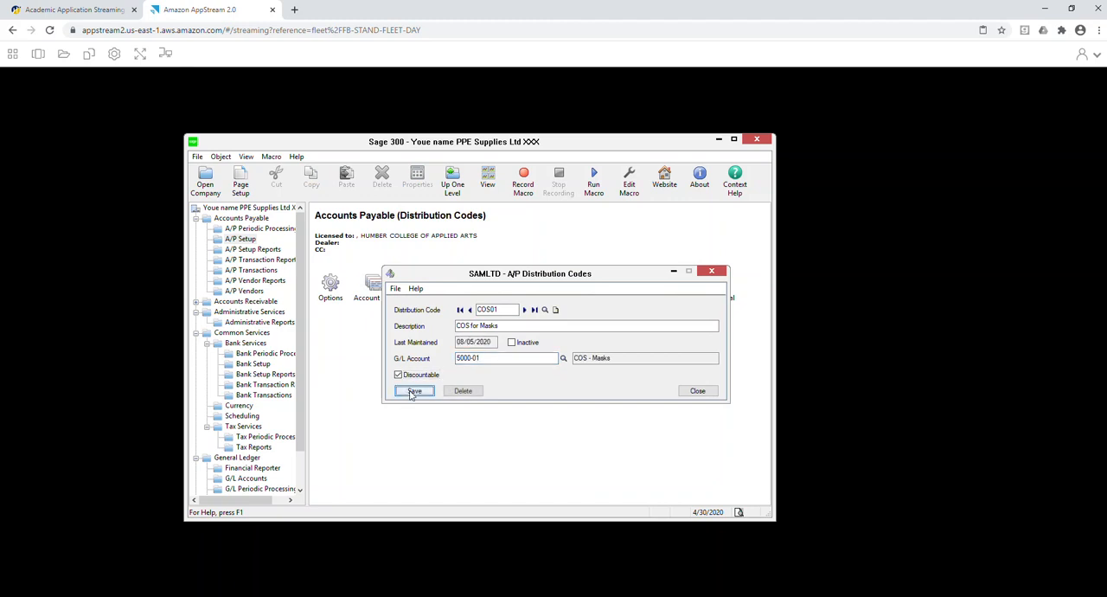
Start another distribution code COS02 with the description COS for Sanitizers.
click(510, 308)
key(Tab)
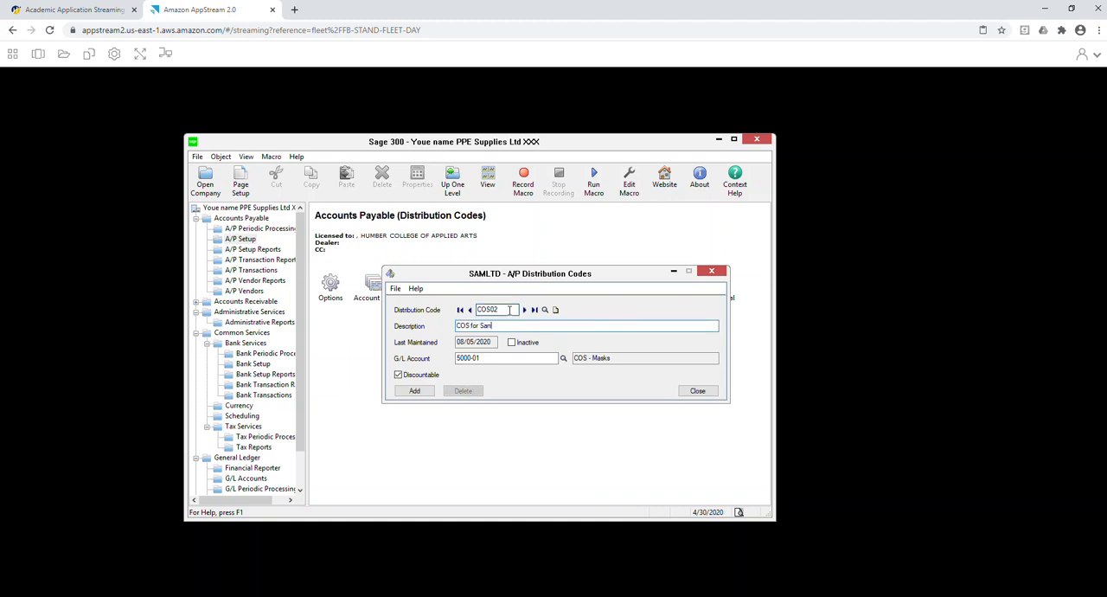
text(izers)
Set the G/L account of COS02 to 5000-02, add the code and close the Distribution Codes window.
key(Tab)
key(Tab)
key(End)
text(2)
key(Tab)
click(415, 391)
click(698, 390)
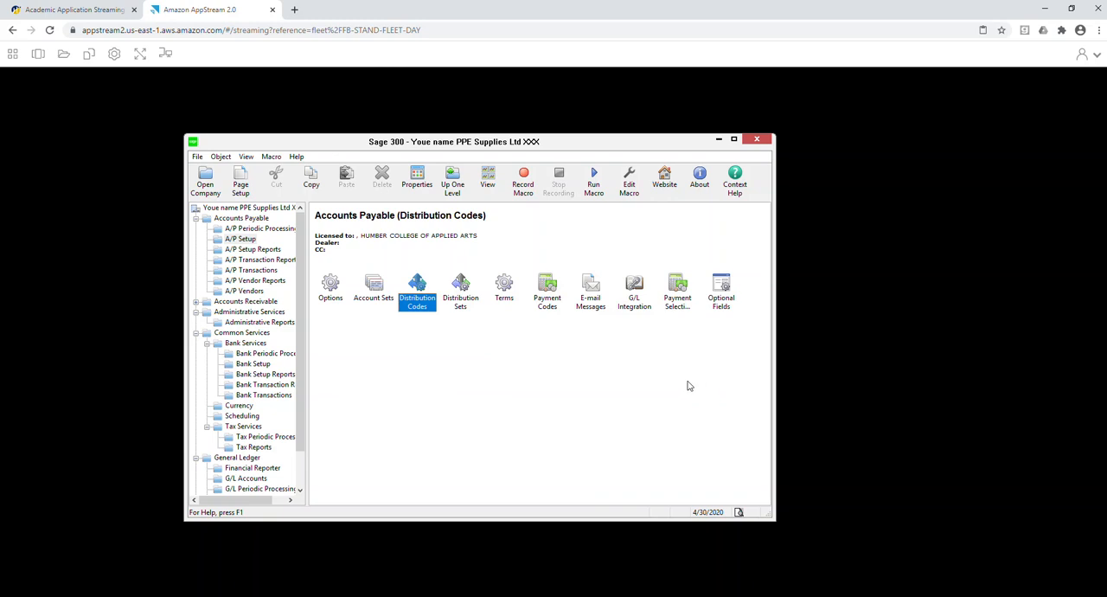
Start a new A/P terms code N30 with the description Net 30 Days.
double_click(501, 289)
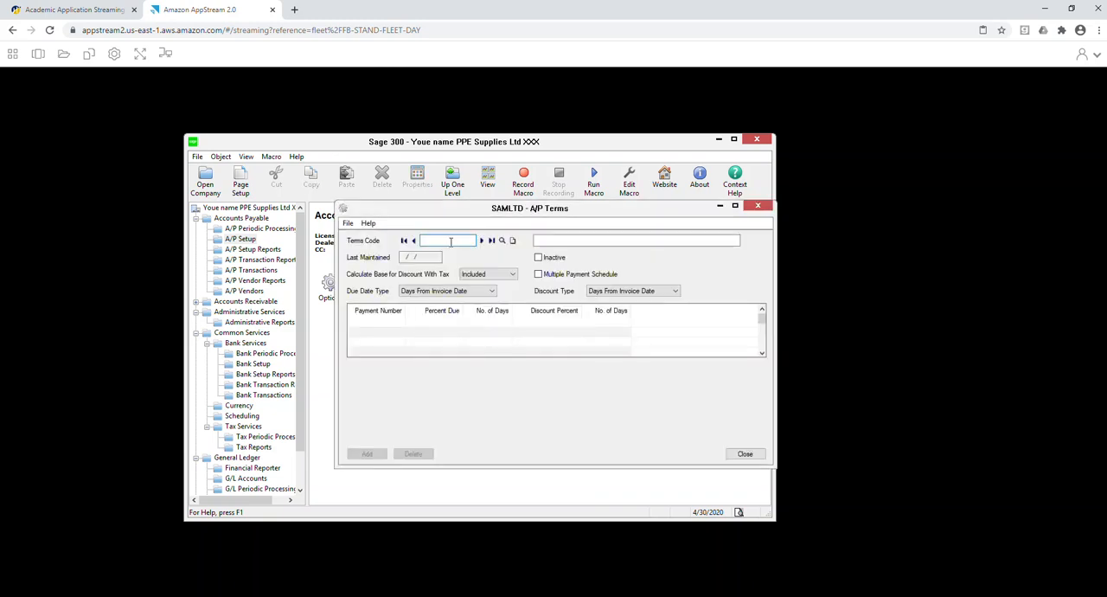
text(N30)
key(Tab)
text(net )
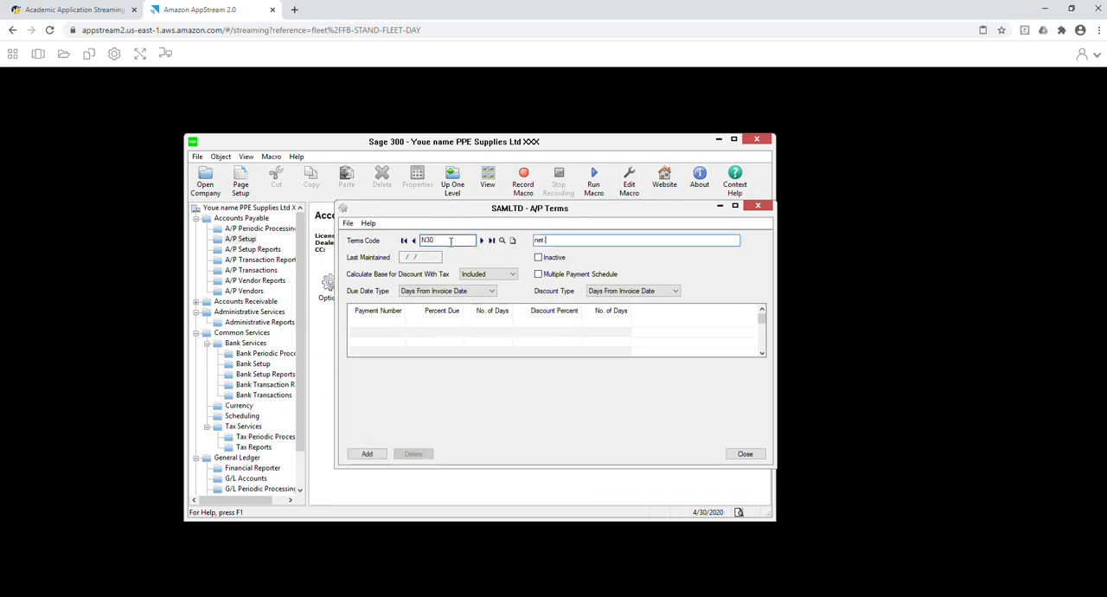
text(30 Days)
key(Delete)
text(N)
key(Tab)
key(Tab)
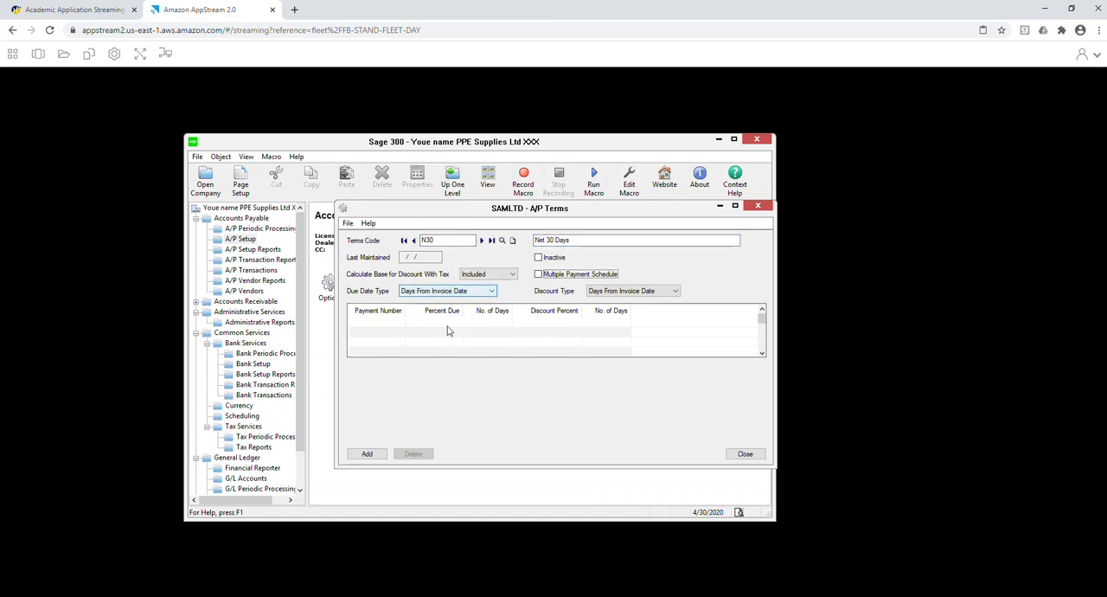
Give the N30 terms a payment line due in 30 days and add the terms code.
click(448, 327)
click(497, 324)
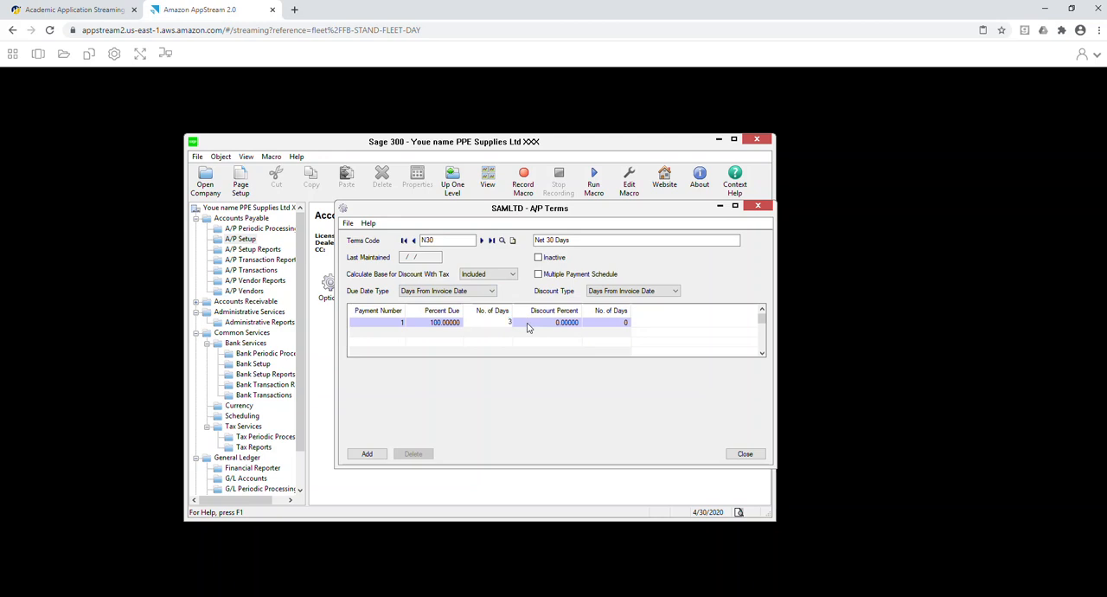
click(367, 453)
Start a terms code 210N30 described as "2% on 10 days, Net 30 Days".
click(422, 240)
text(2)
text(10)
key(Tab)
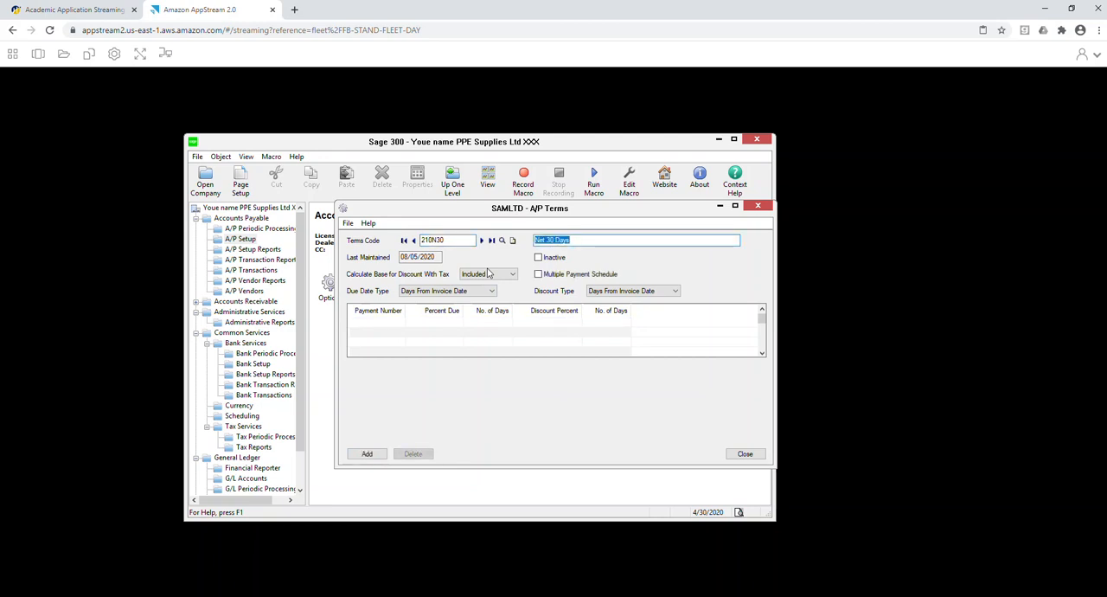
key(Left)
text(2% on 10 day)
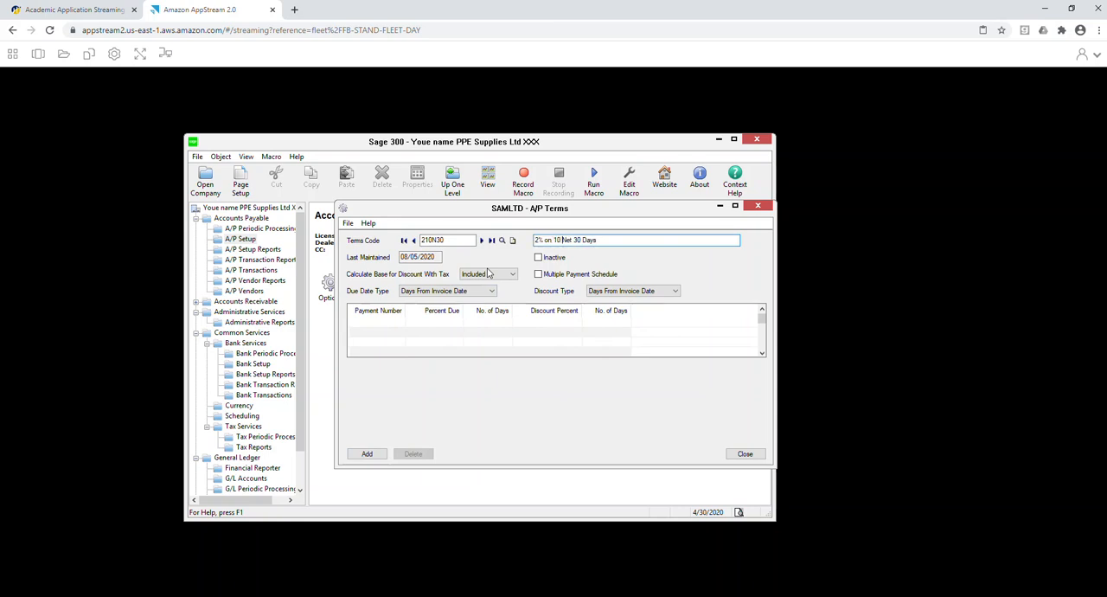
text(s,)
Set the 210N30 payment line to 30 days with a 2% discount within 10 days, add the terms and close the window.
click(435, 328)
click(509, 323)
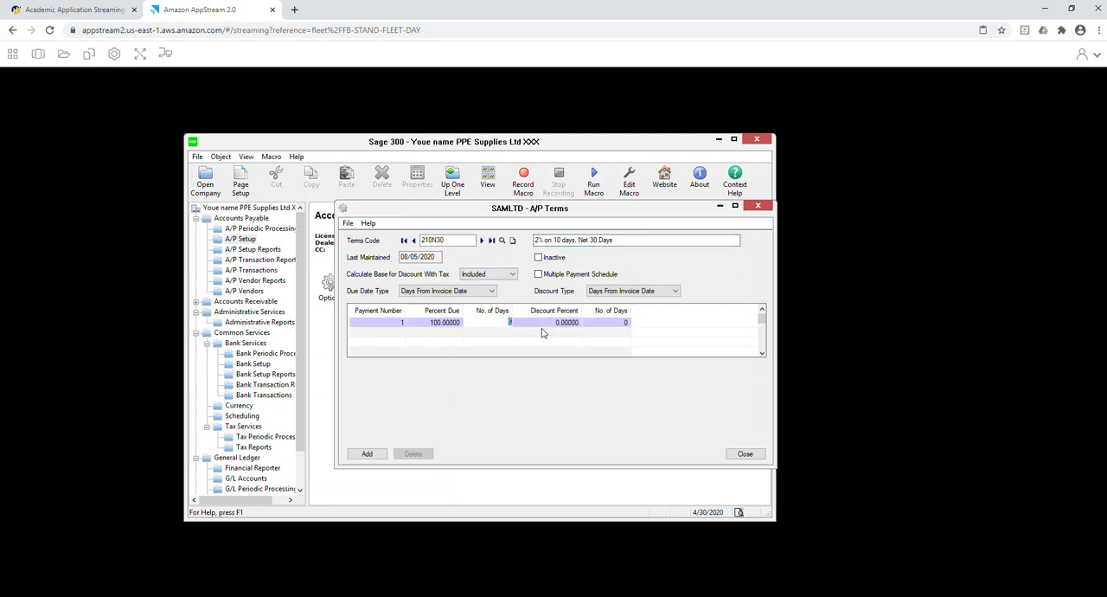
text(30)
key(Tab)
text(2)
key(Tab)
text(10)
key(Tab)
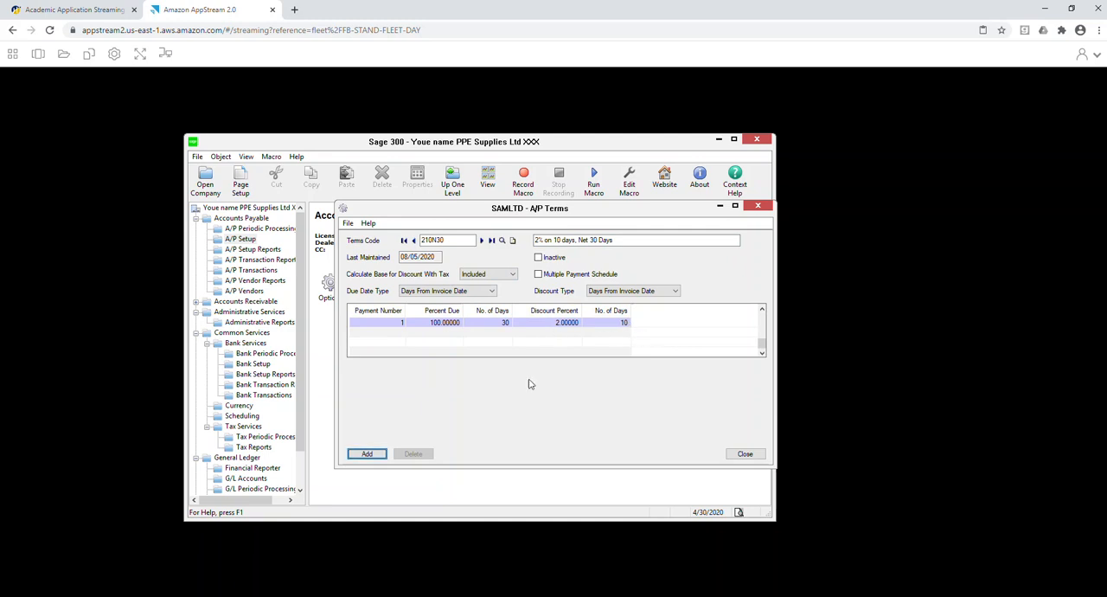
click(368, 455)
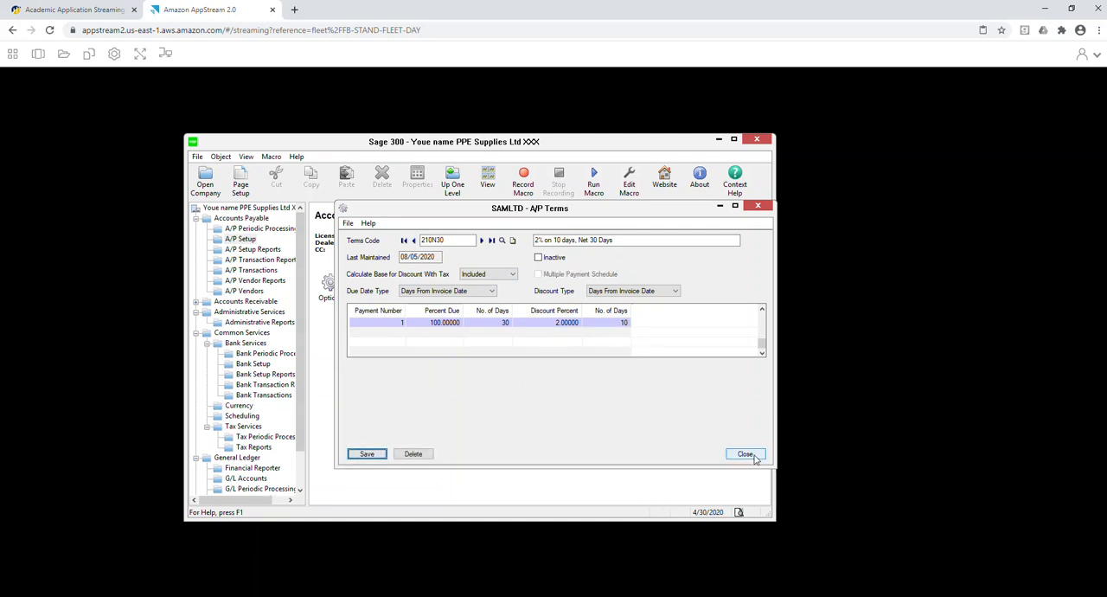
click(745, 454)
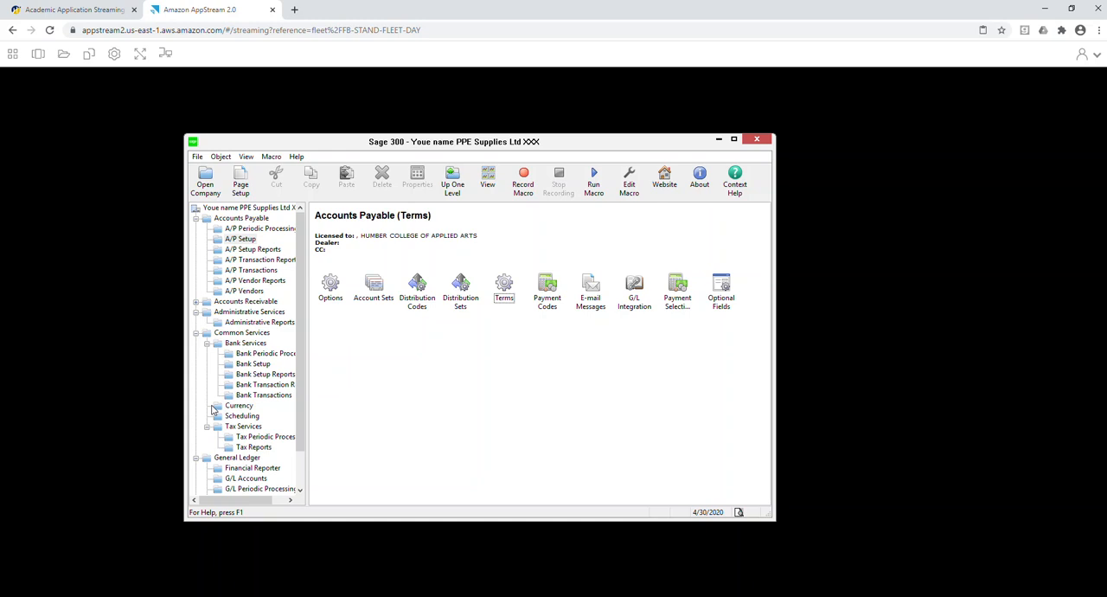
Start a new A/P vendor group ONT with the description Ontario.
click(251, 292)
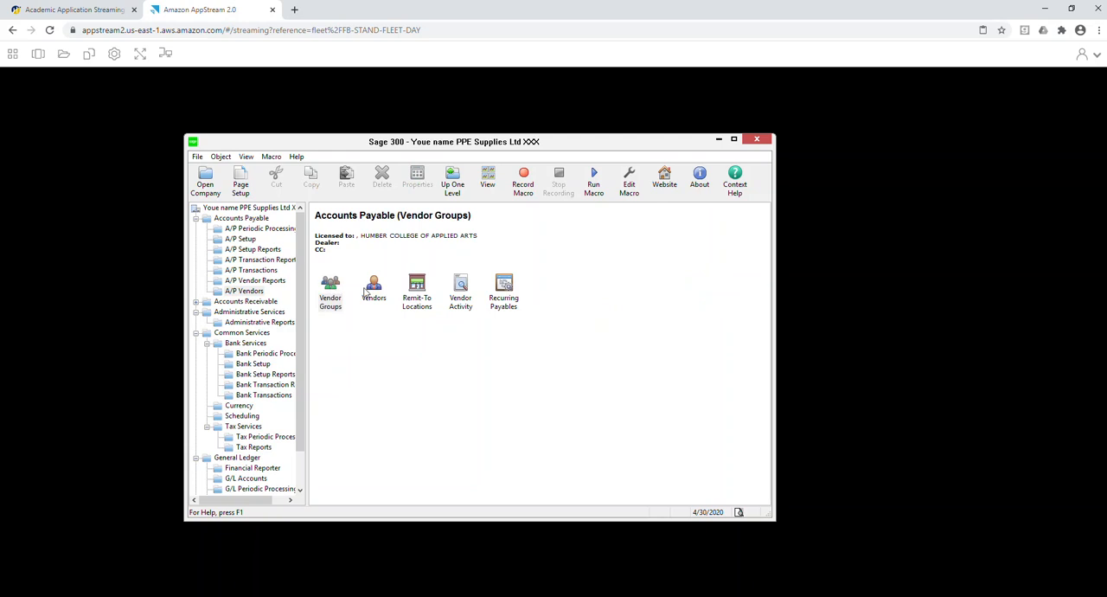
double_click(331, 287)
text(0NT)
key(Tab)
text(Ontario)
key(Tab)
key(Tab)
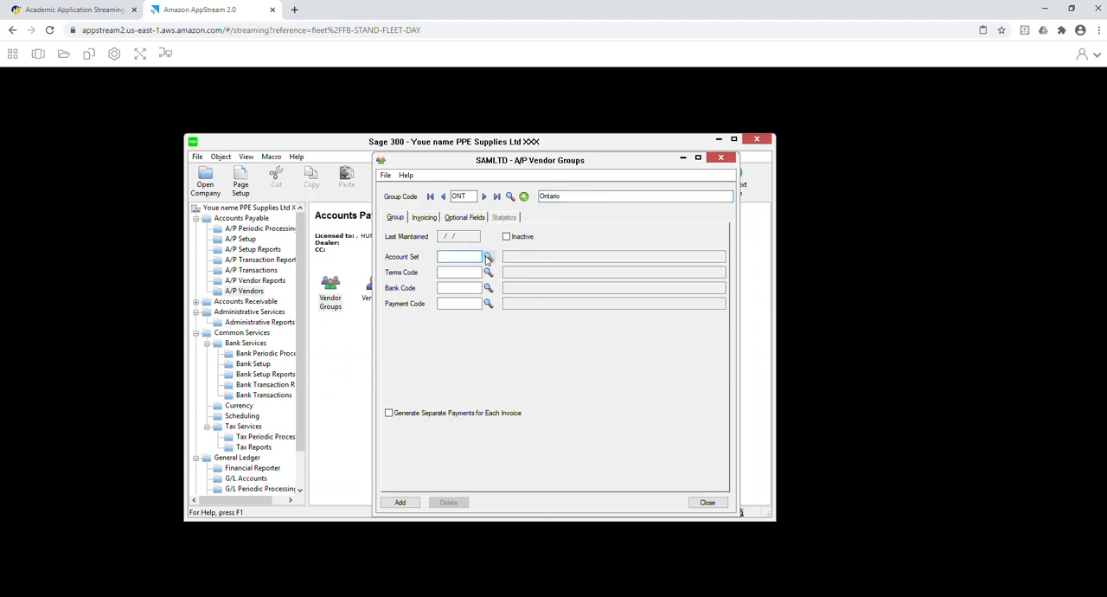
Assign account set ONT, terms code N30, bank code RBC and payment code CHECK to the ONT vendor group.
click(488, 256)
double_click(207, 229)
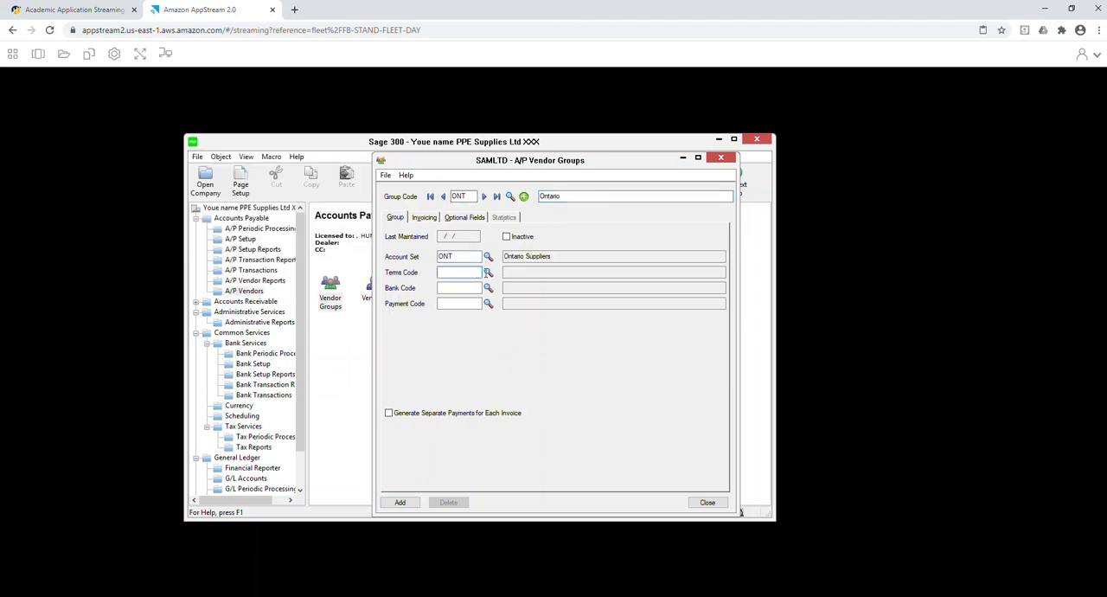
click(488, 272)
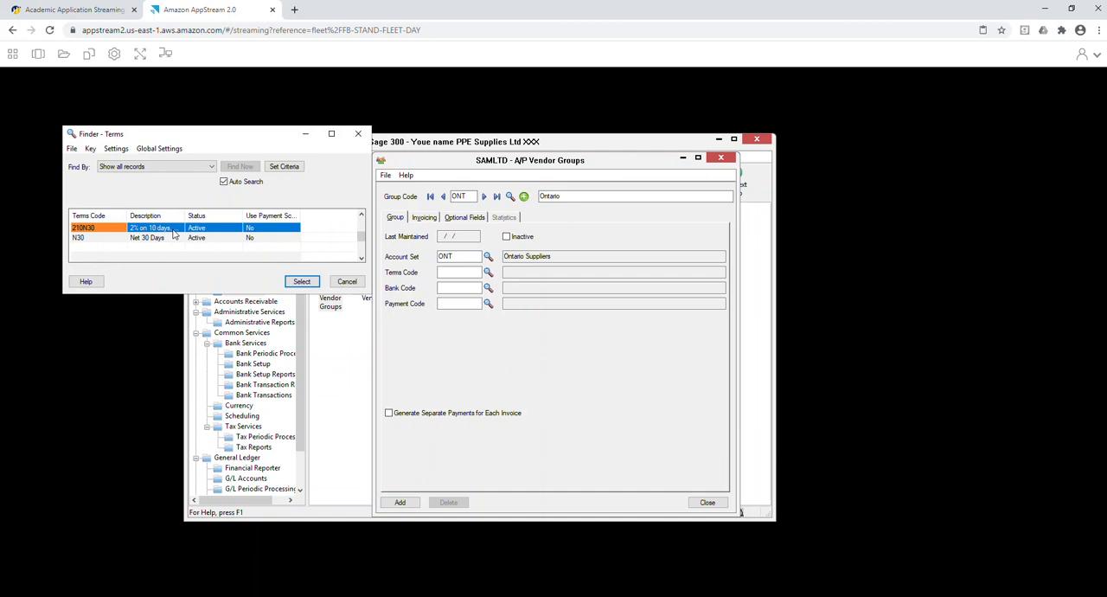
double_click(90, 238)
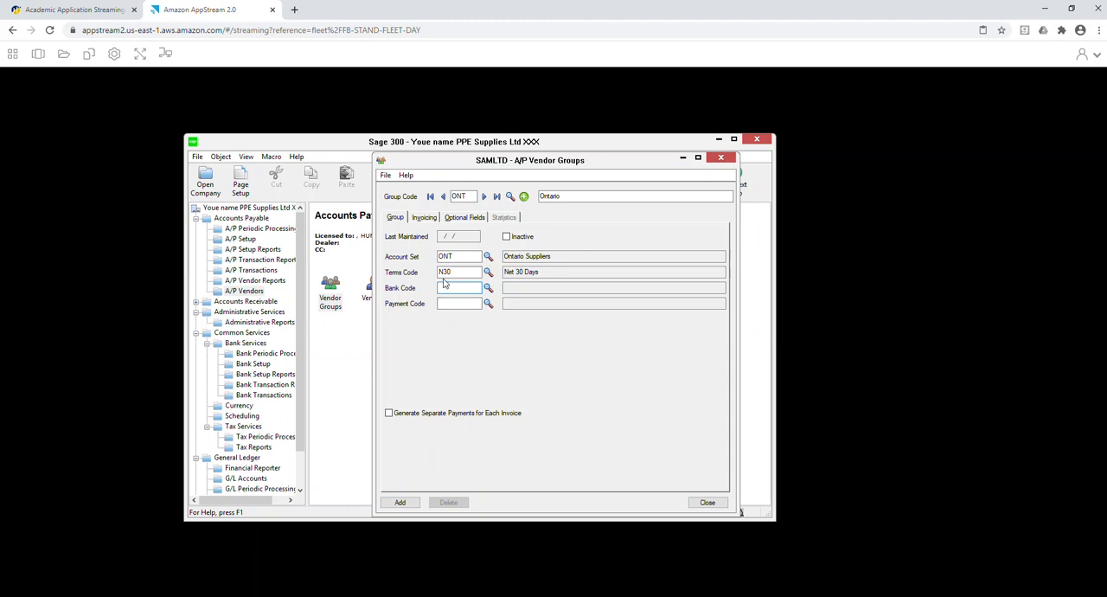
click(488, 288)
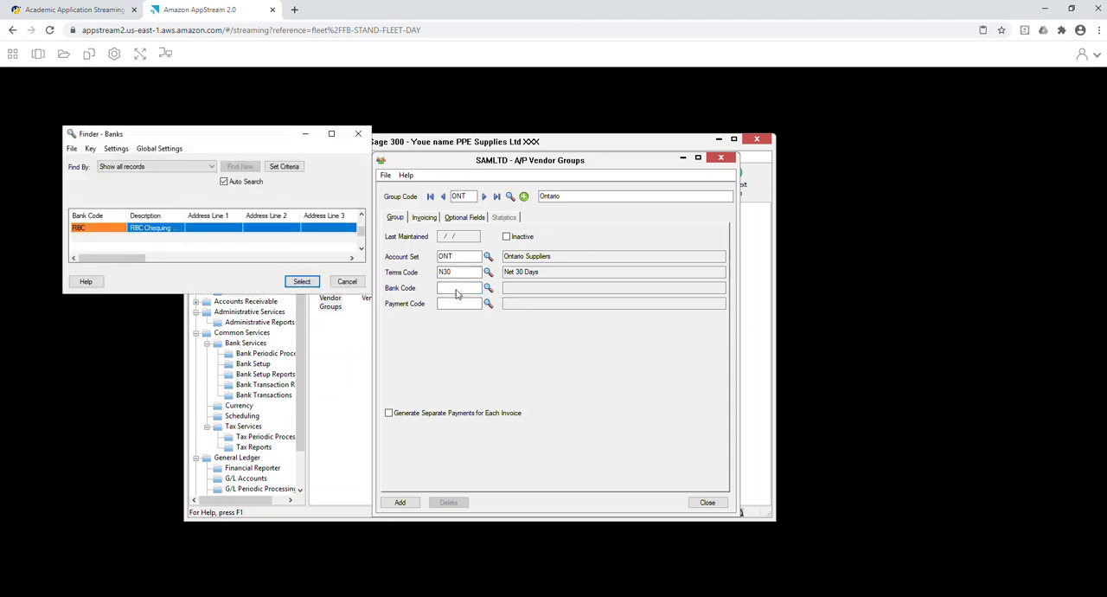
double_click(272, 227)
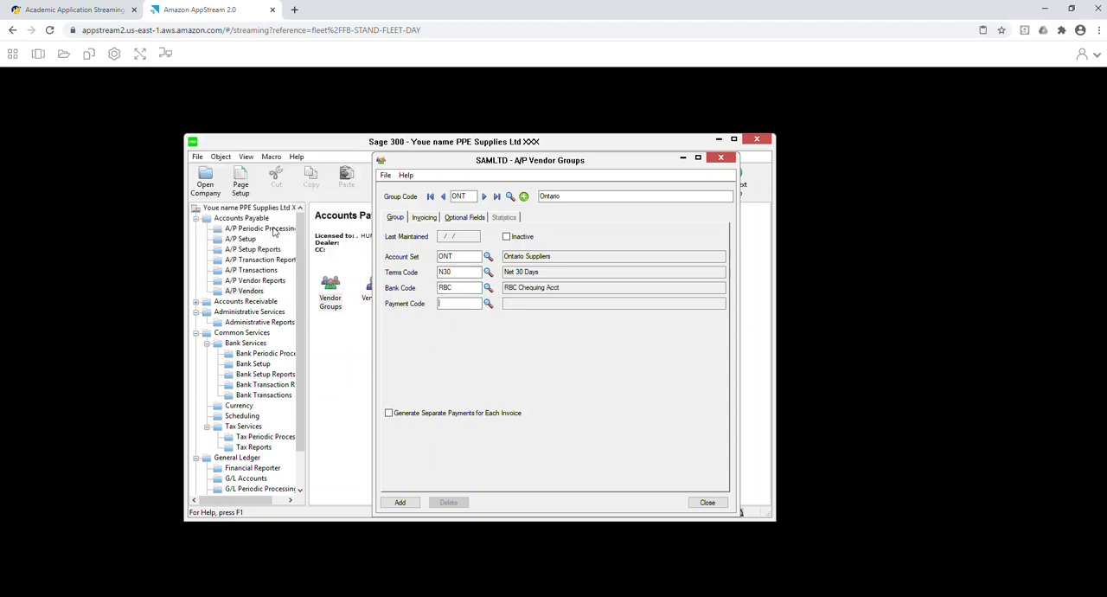
click(488, 304)
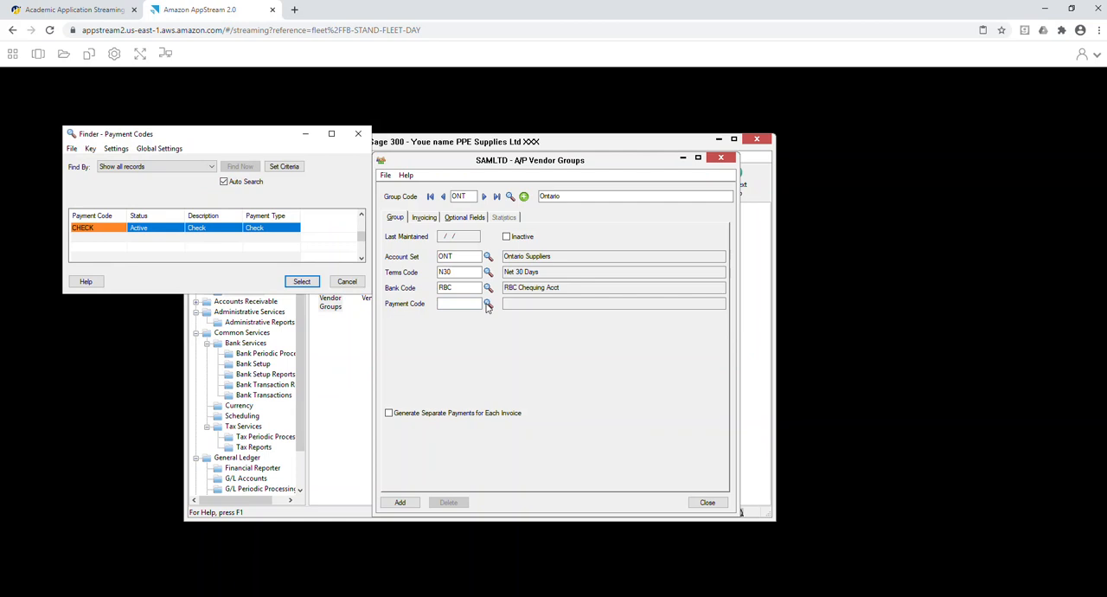
click(185, 227)
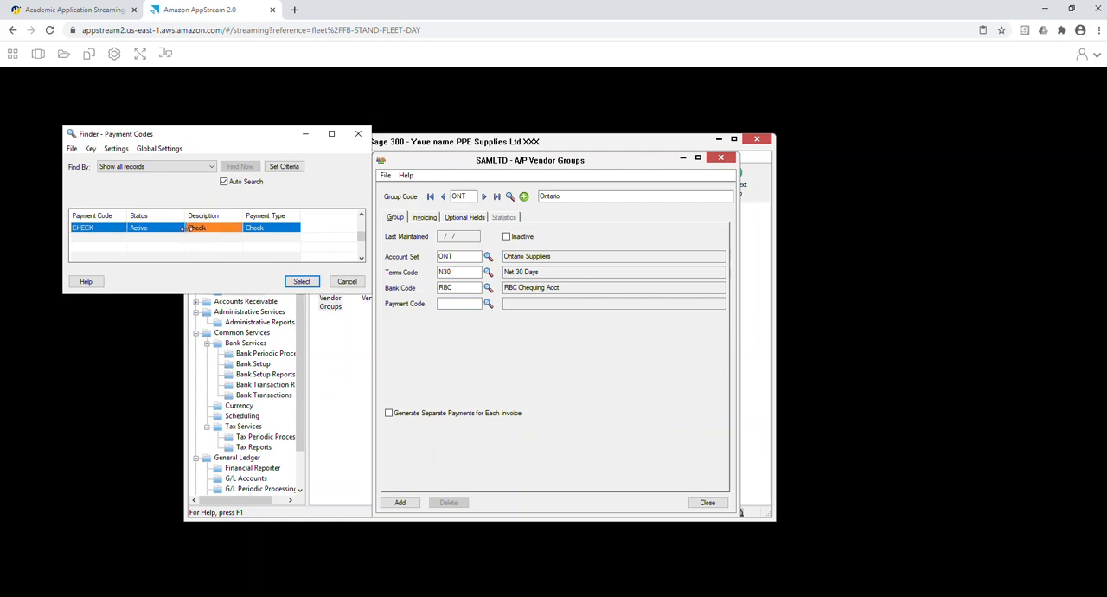
double_click(182, 227)
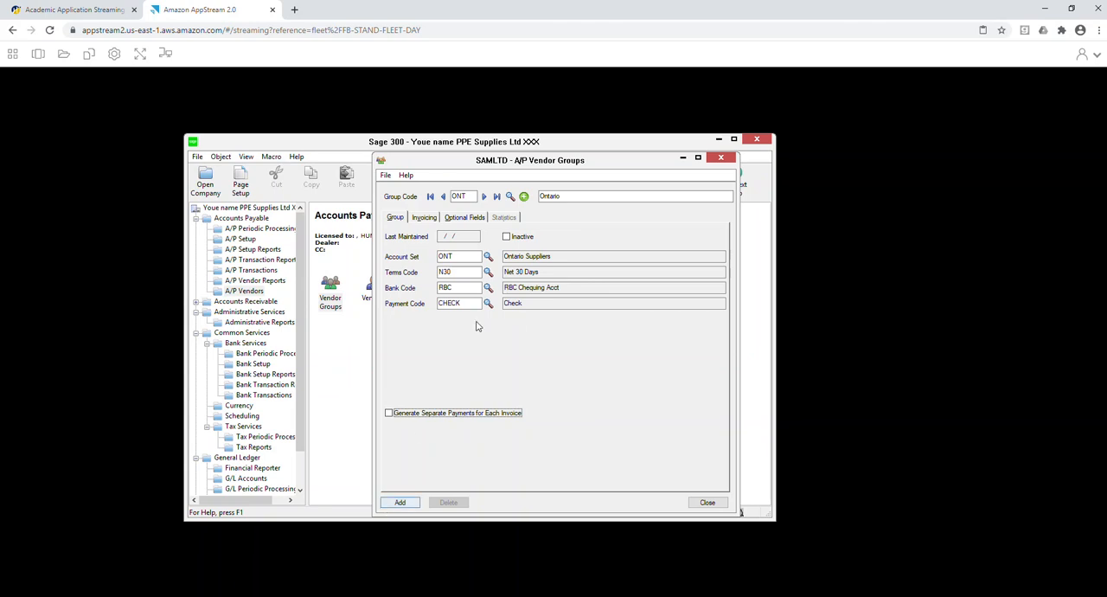
Set the group's invoicing to distribute by distribution code, using COS01 for masks.
click(424, 217)
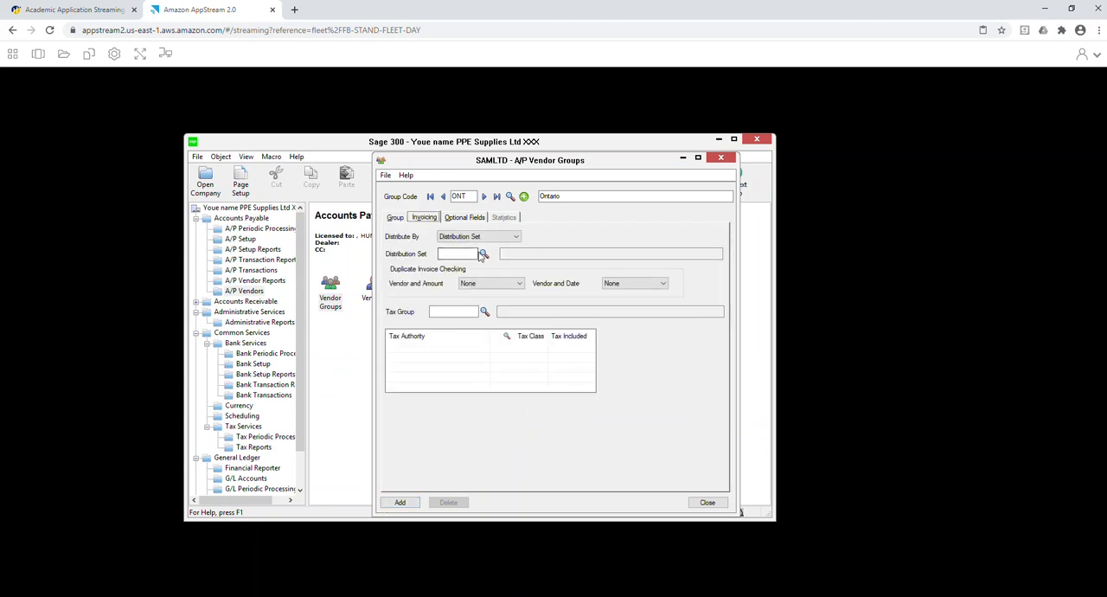
click(486, 237)
click(481, 256)
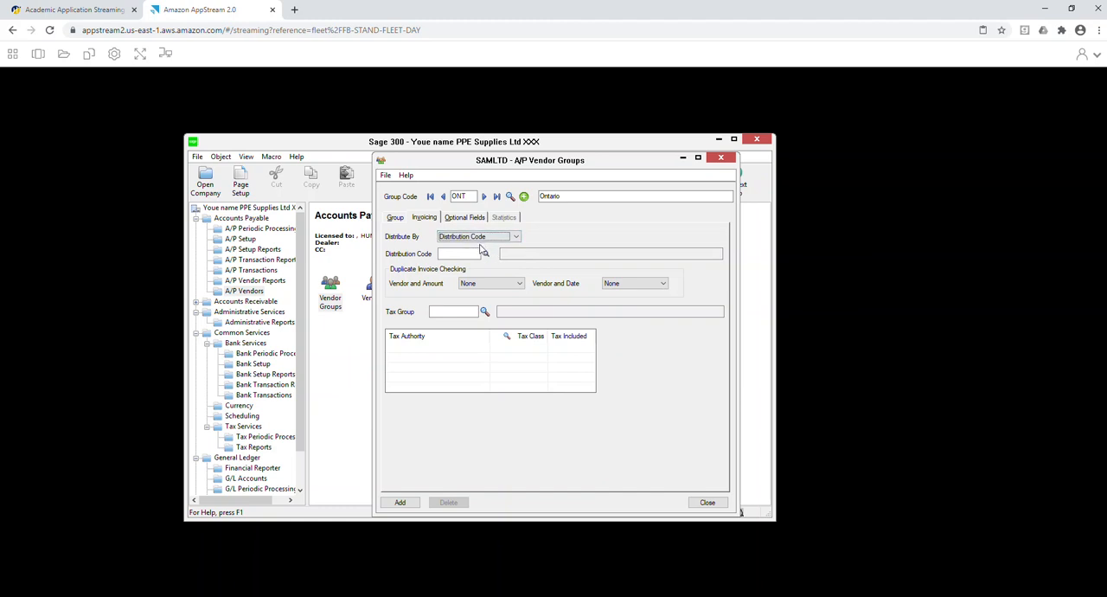
click(486, 253)
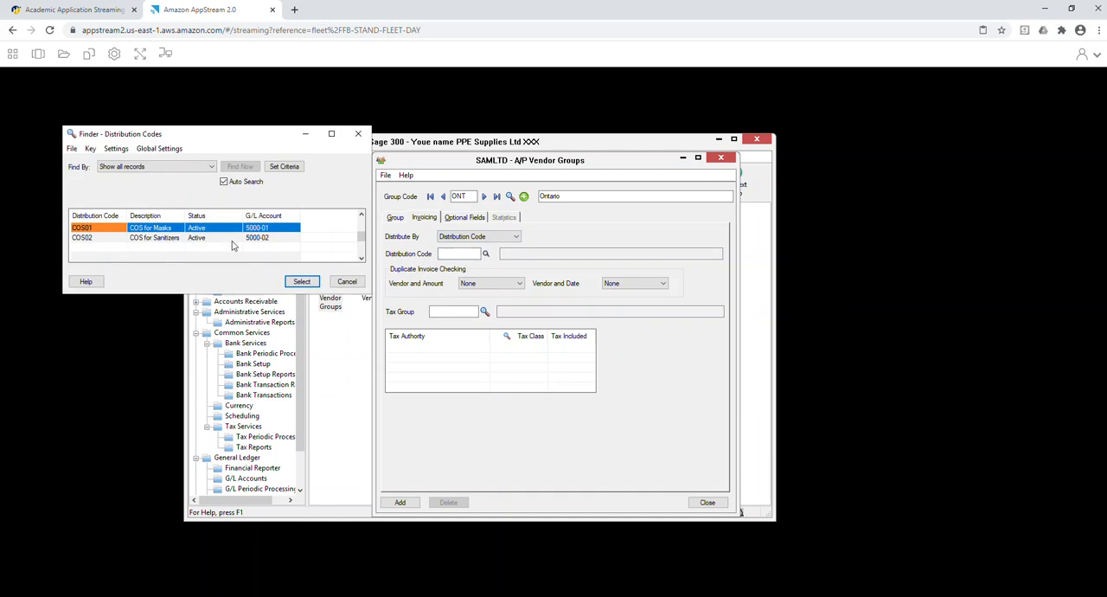
double_click(87, 232)
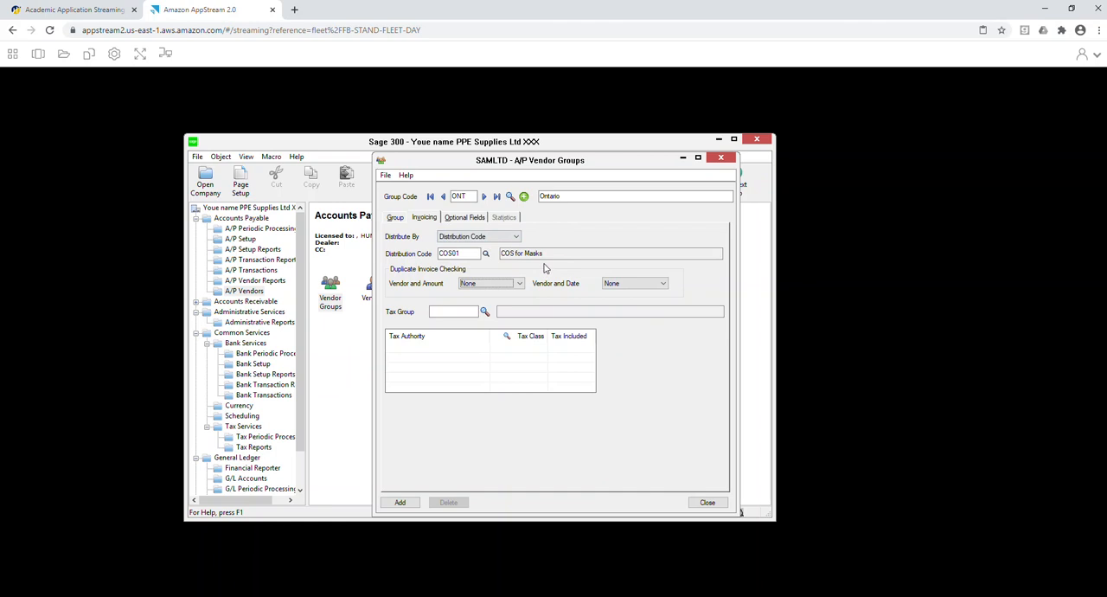
Assign the ONTARIO tax group to the vendor group, add the group and close the window.
click(484, 311)
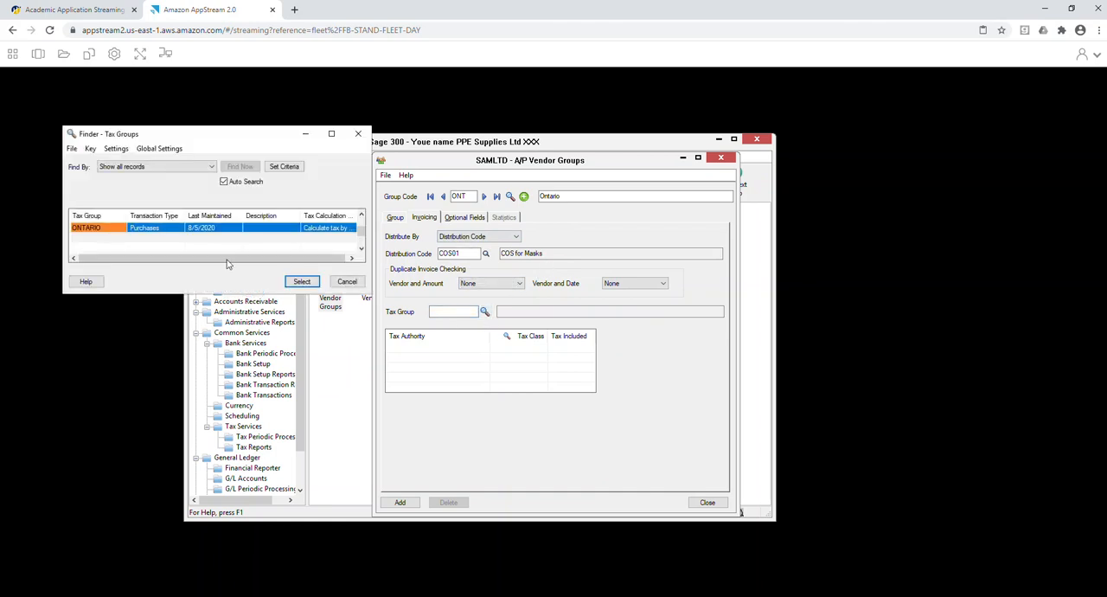
double_click(245, 228)
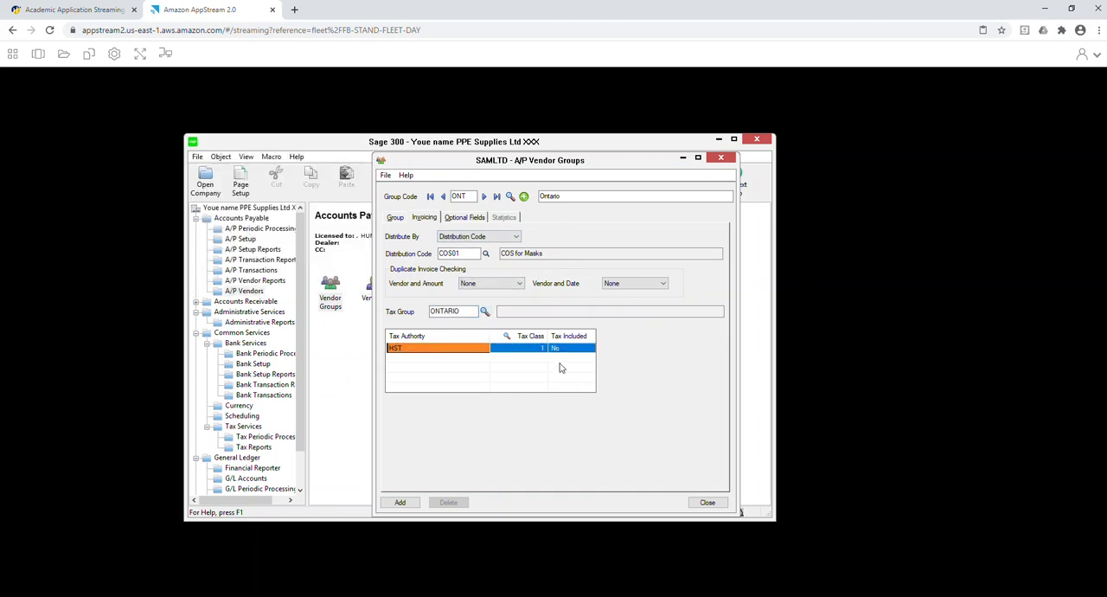
click(399, 502)
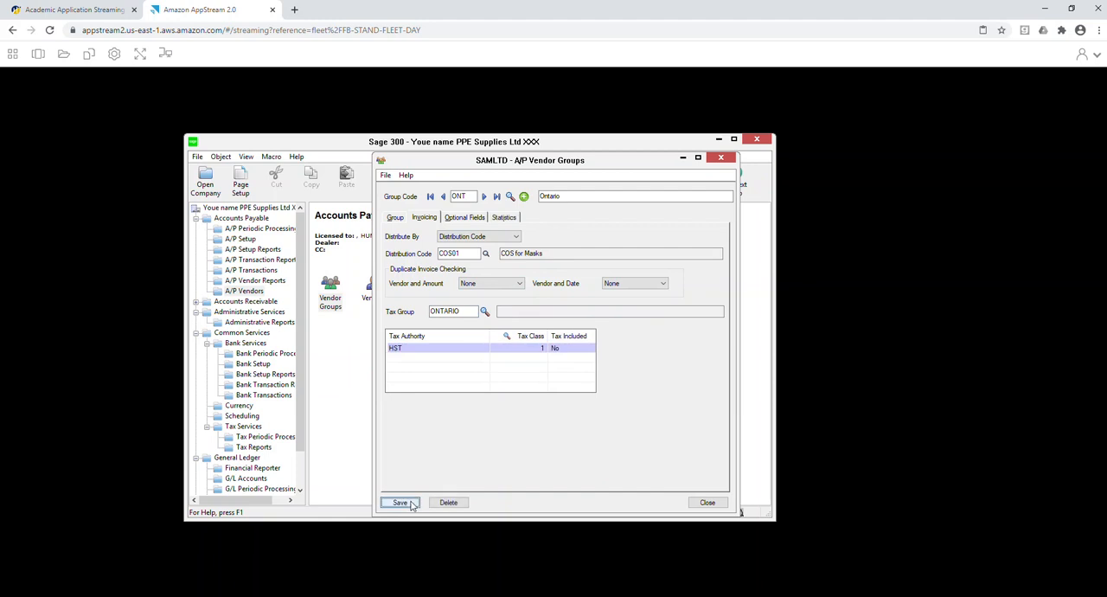
click(709, 502)
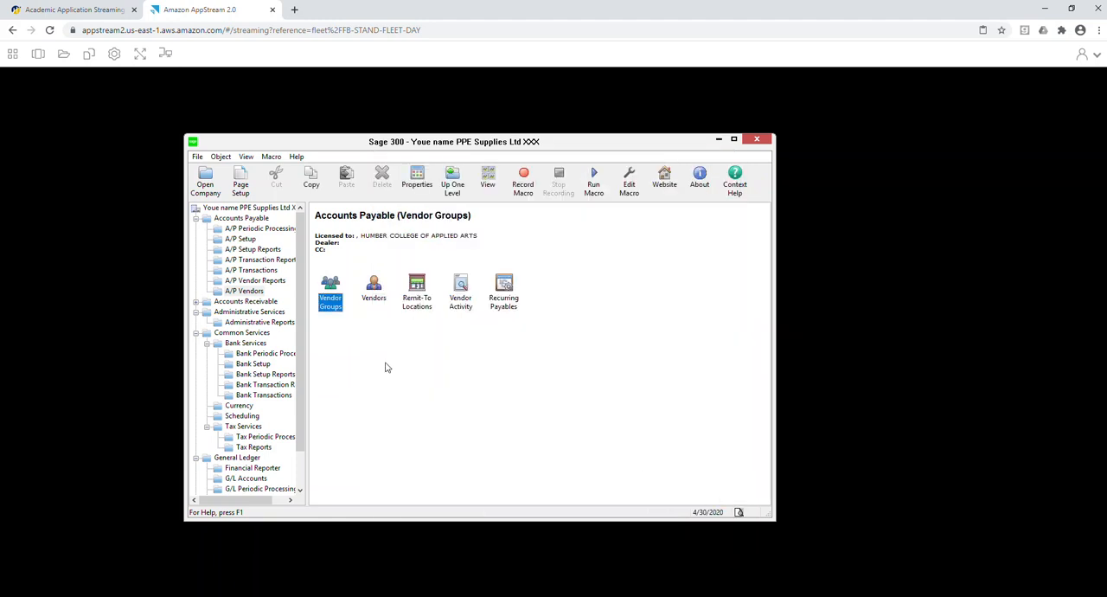
Start a new vendor 1000 named "Your Last Name PPE Supplies Ltd" and assign it to the ONT group.
double_click(374, 288)
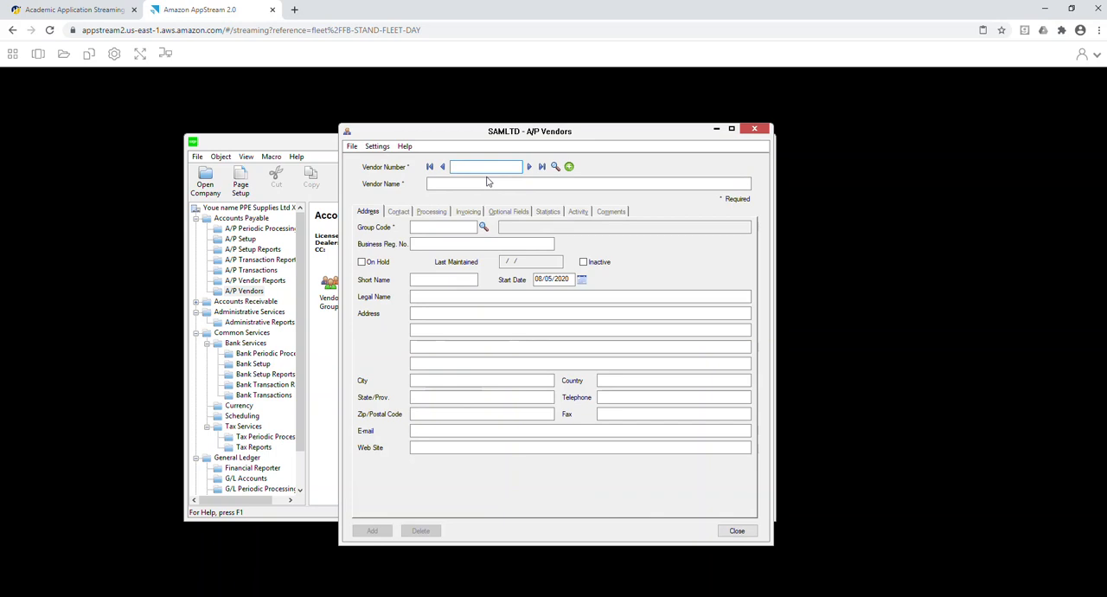
click(487, 181)
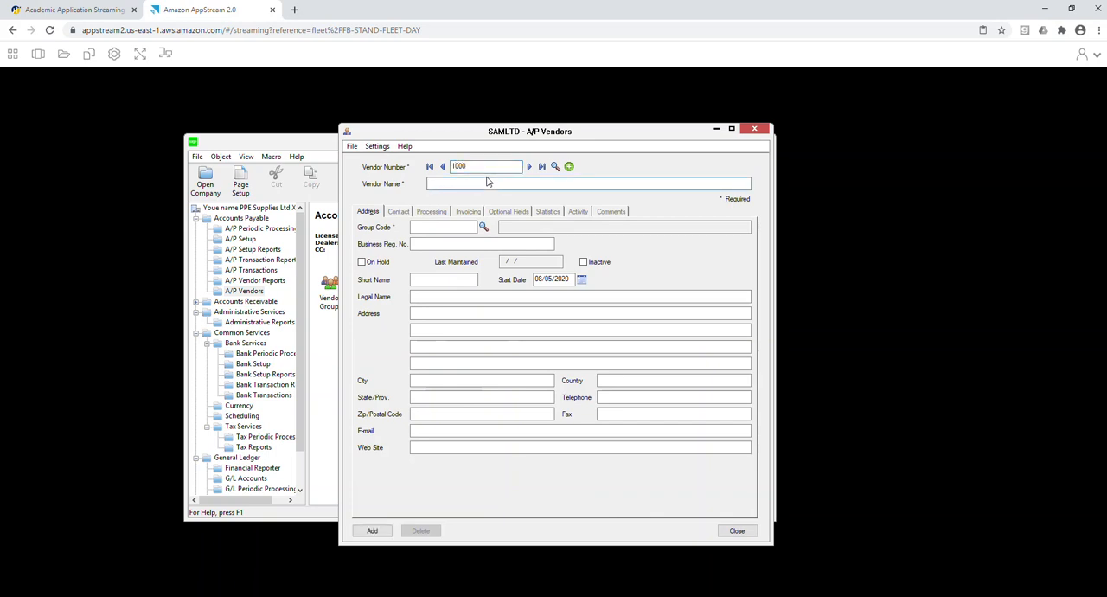
text(Your)
text( Last )
text(B)
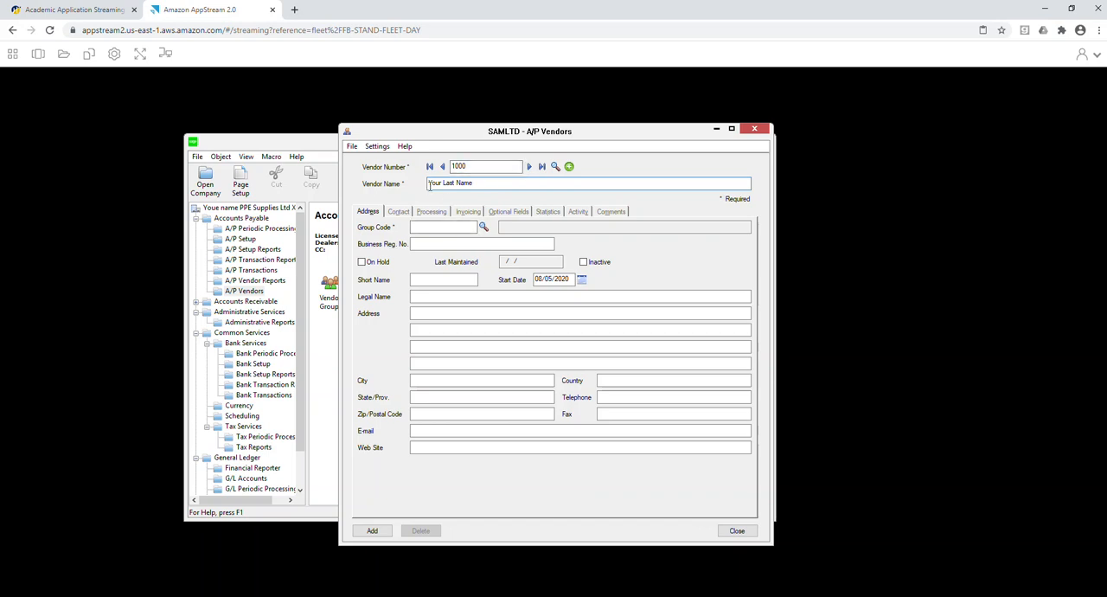
text(ame PPE Supplies Ltd)
click(449, 226)
click(484, 227)
double_click(245, 226)
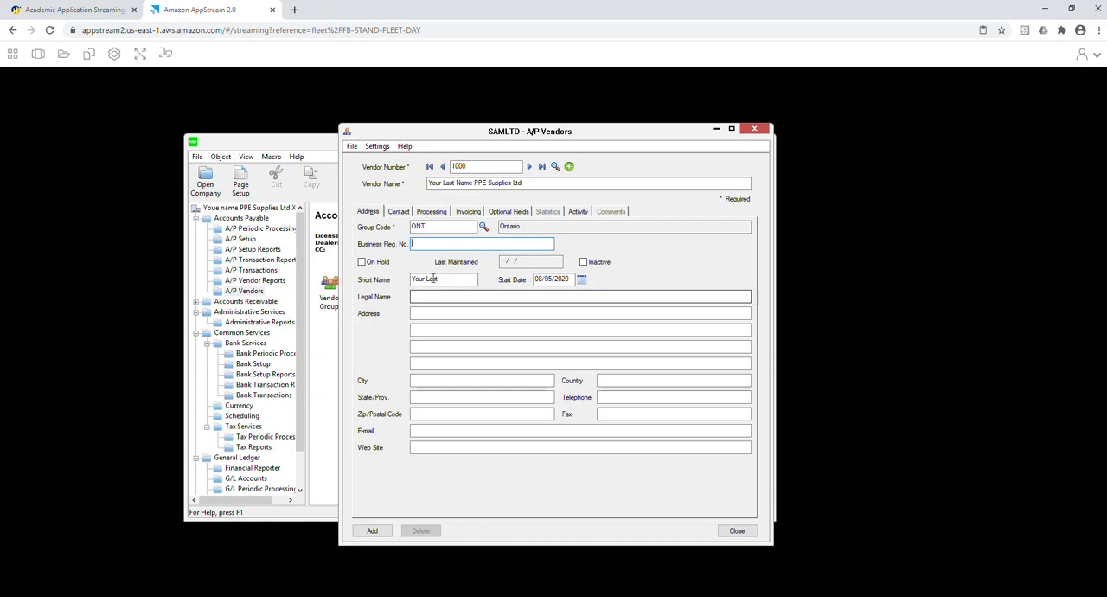
Check the vendor's processing and invoicing defaults, add the vendor and close the window.
click(401, 211)
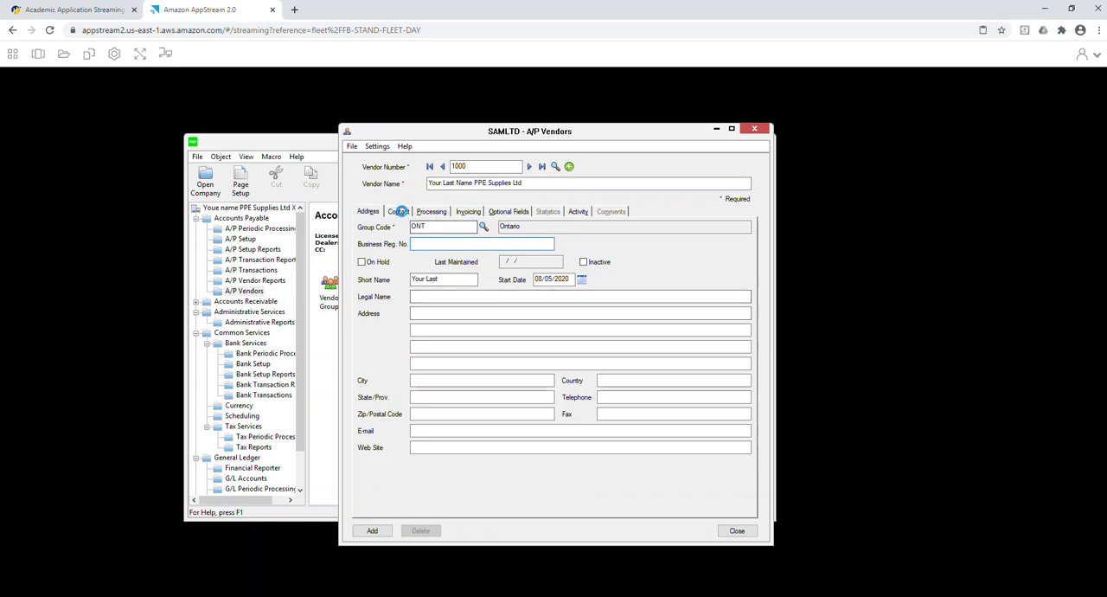
click(433, 214)
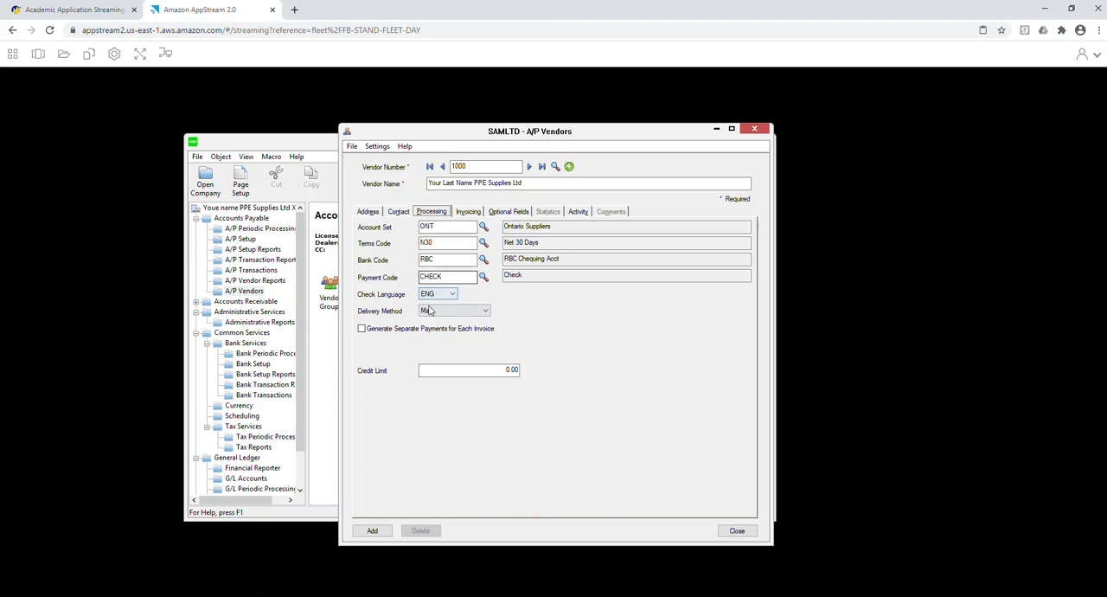
click(472, 370)
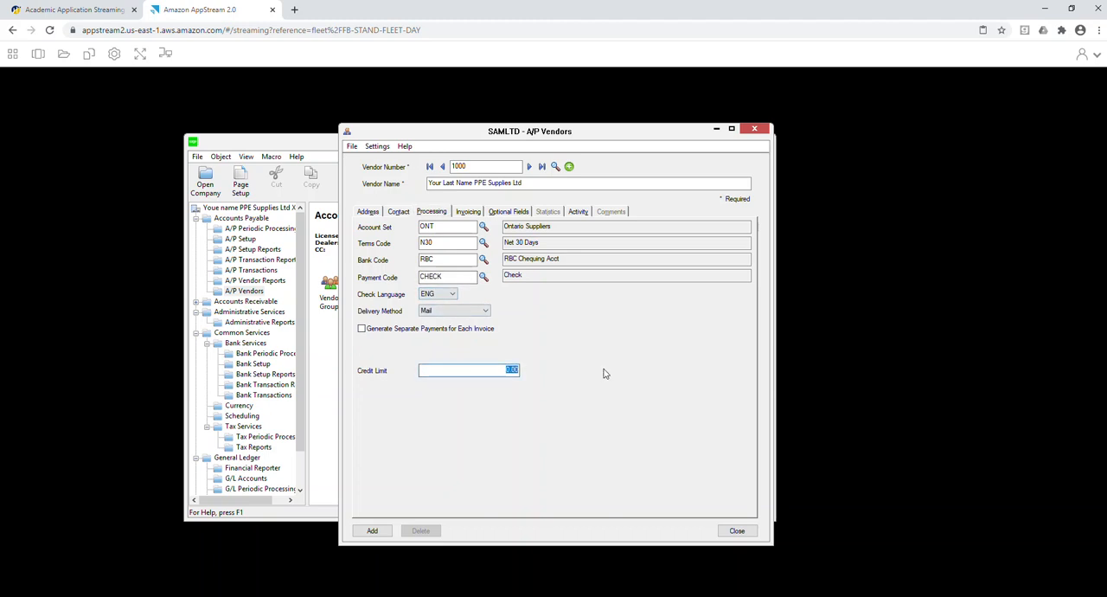
click(468, 214)
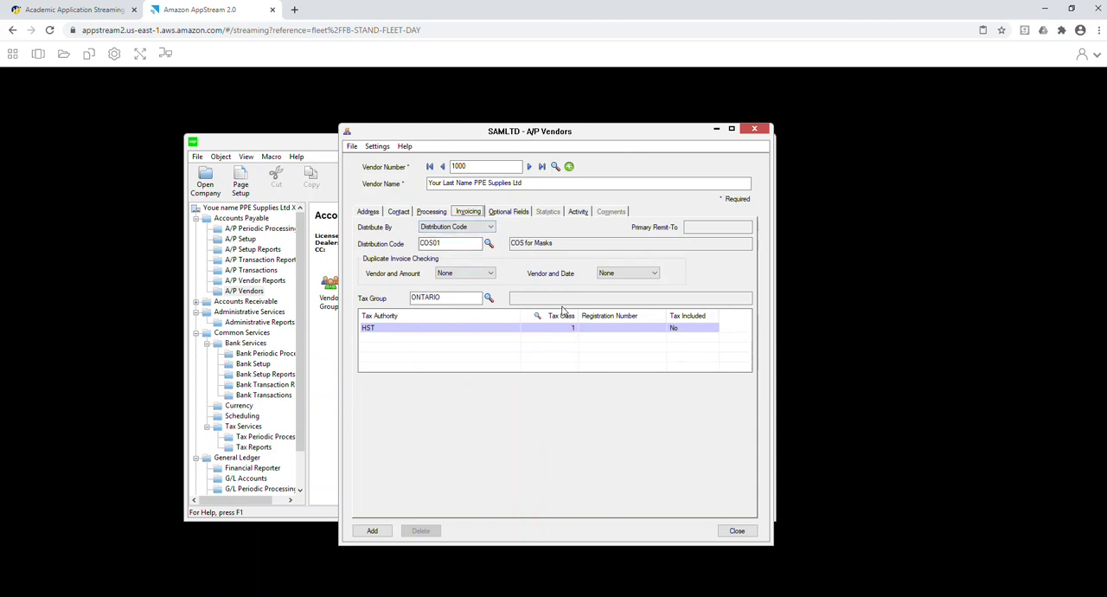
click(371, 531)
click(738, 531)
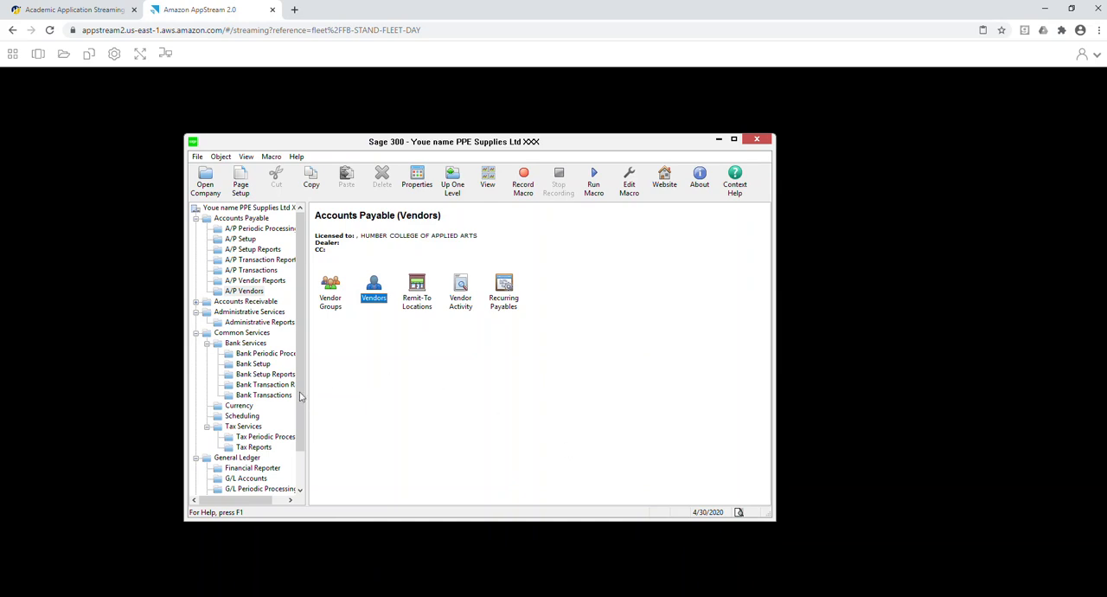
Create a new A/P invoice batch with the description Invoices.
click(249, 270)
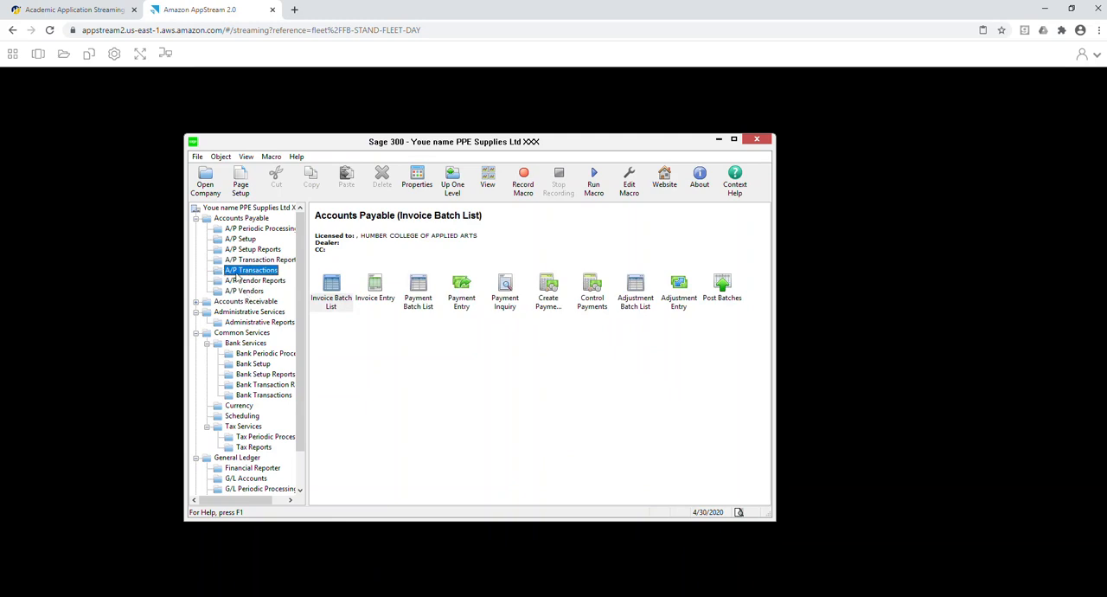
click(333, 292)
click(356, 303)
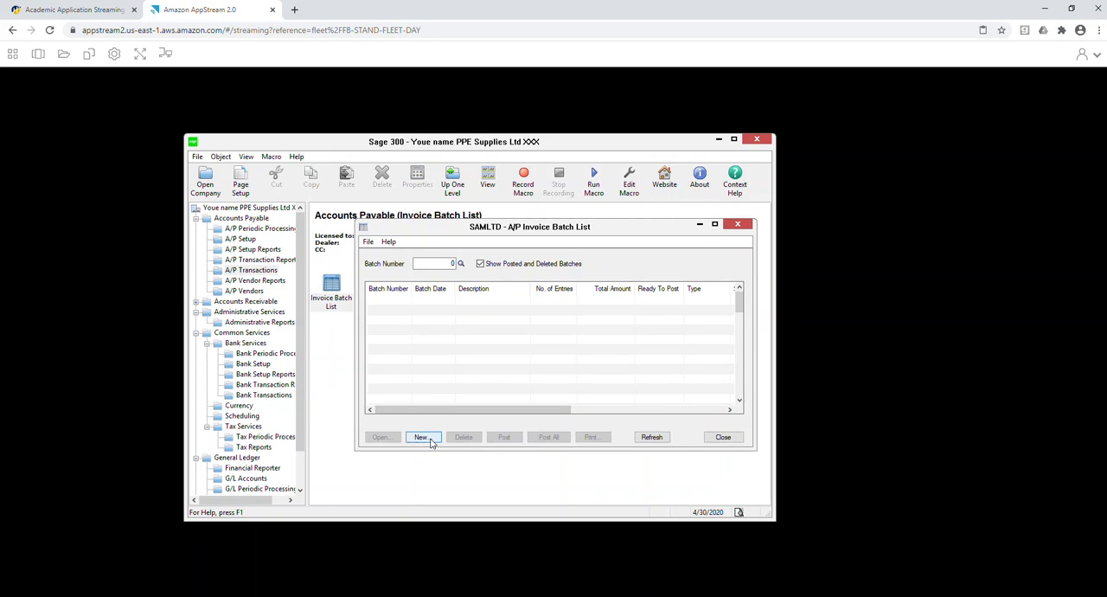
click(421, 436)
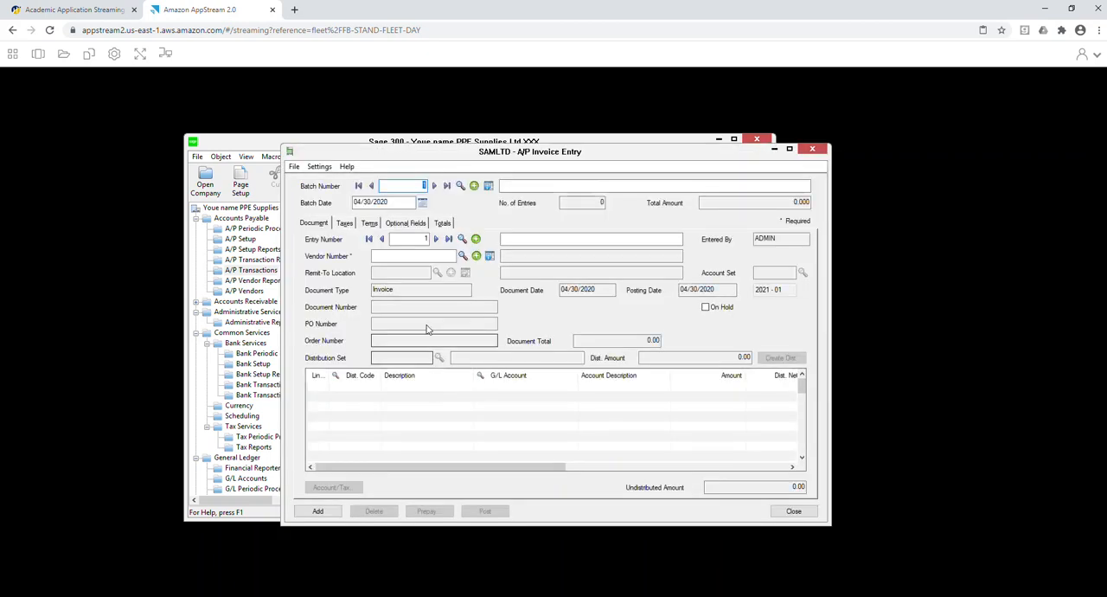
click(535, 184)
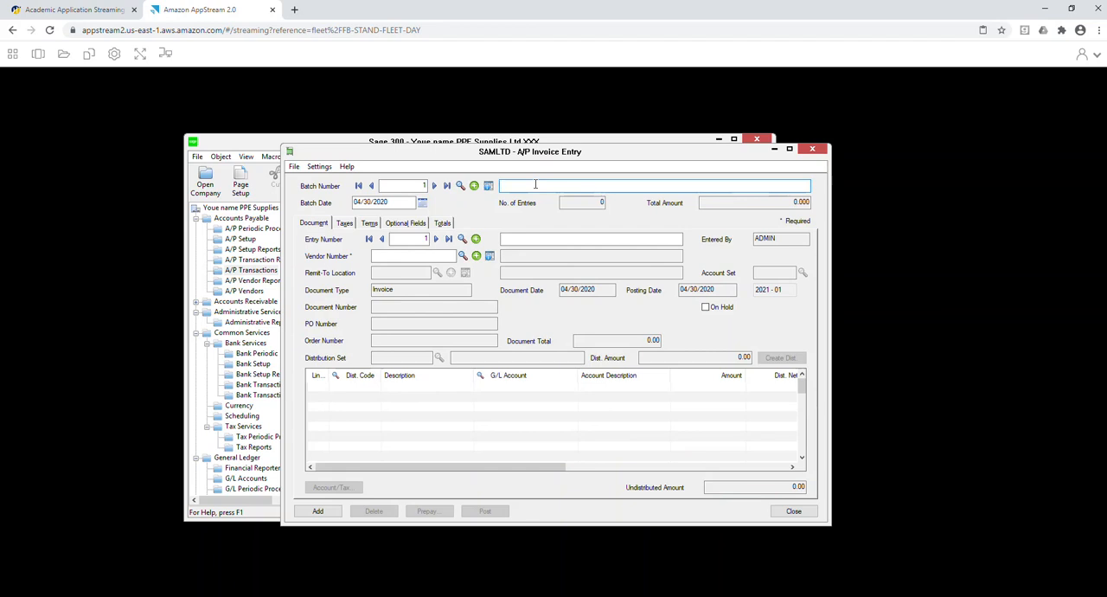
text(Invoices)
Describe the batch's first entry as "Inv 1251" and assign it to vendor 1000.
key(Tab)
key(Tab)
key(Tab)
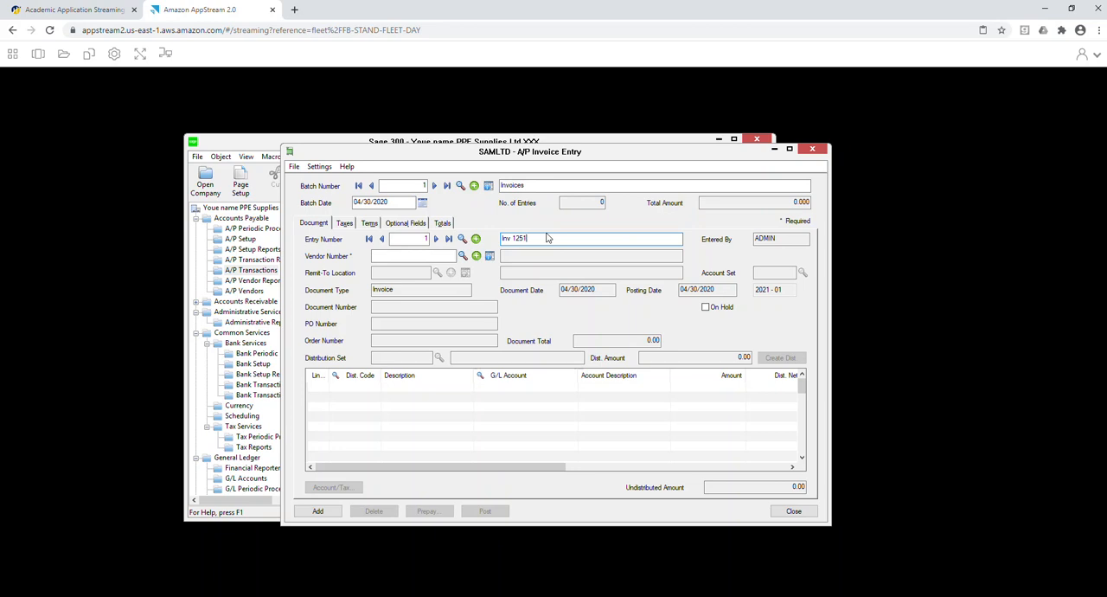
key(Tab)
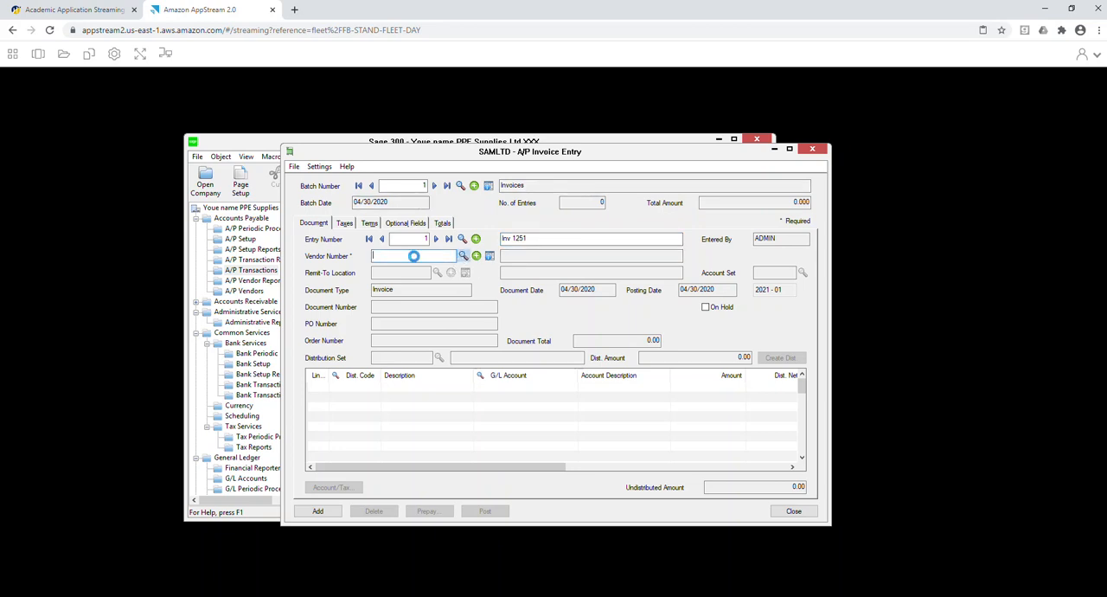
click(462, 257)
double_click(227, 227)
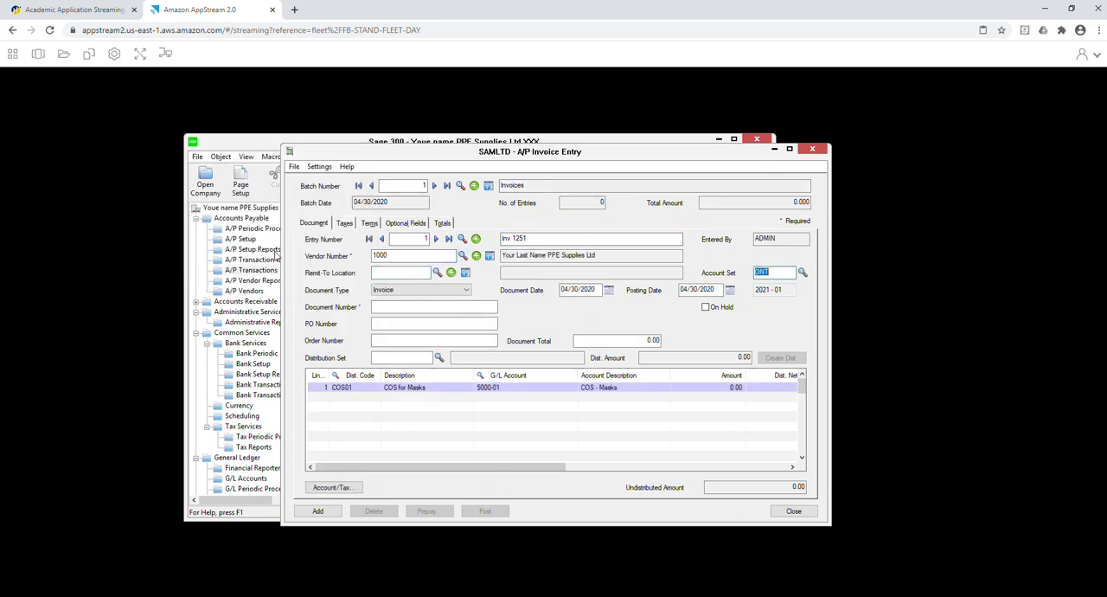
Date the Inv 1251 entry 04/15/2020 and give it document number 1251.
click(608, 291)
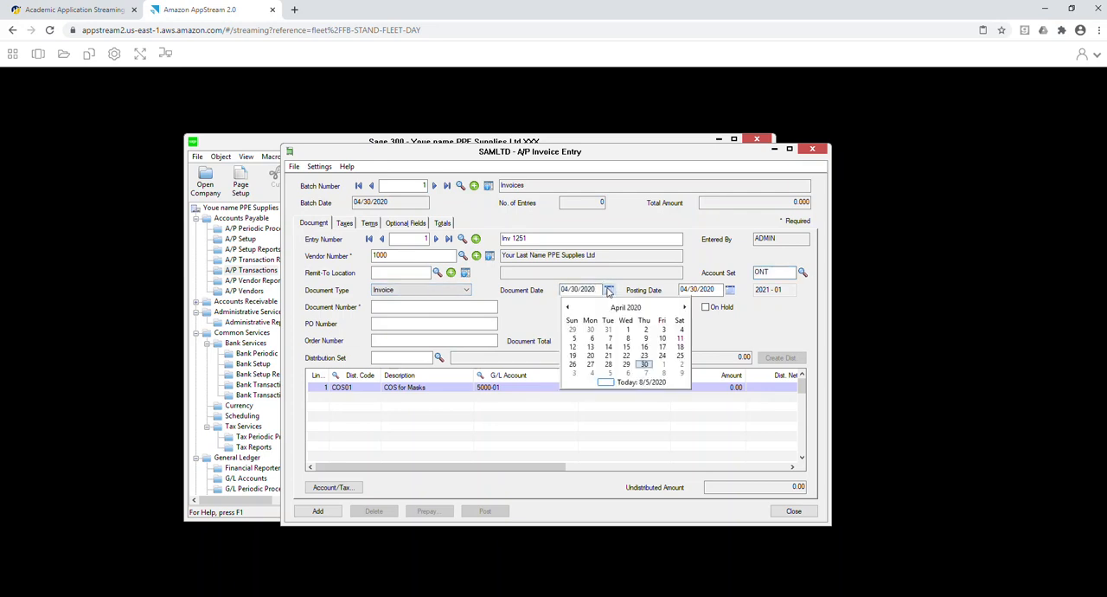
click(627, 346)
click(463, 307)
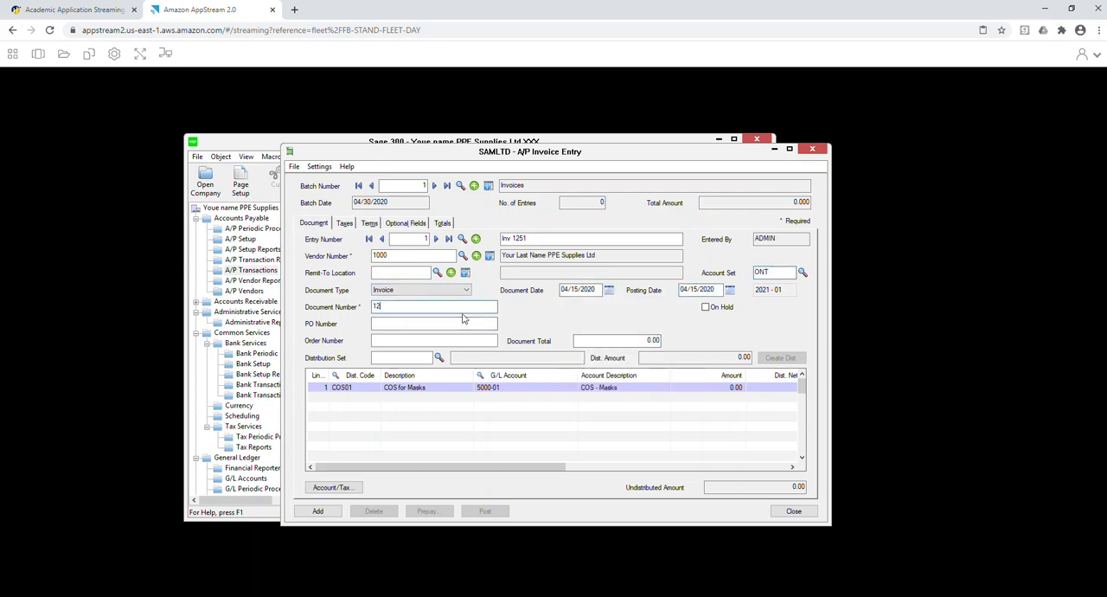
text(1251)
key(Tab)
key(Tab)
key(Tab)
key(Tab)
Enter an amount of 4,000.00 on the COS01 masks distribution line.
click(705, 386)
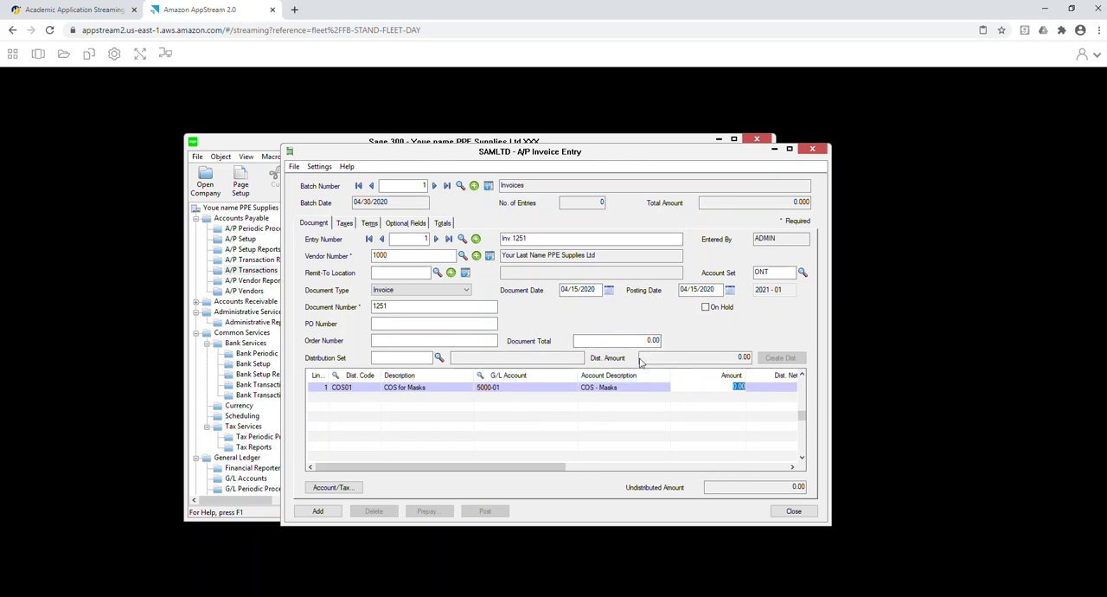
click(364, 387)
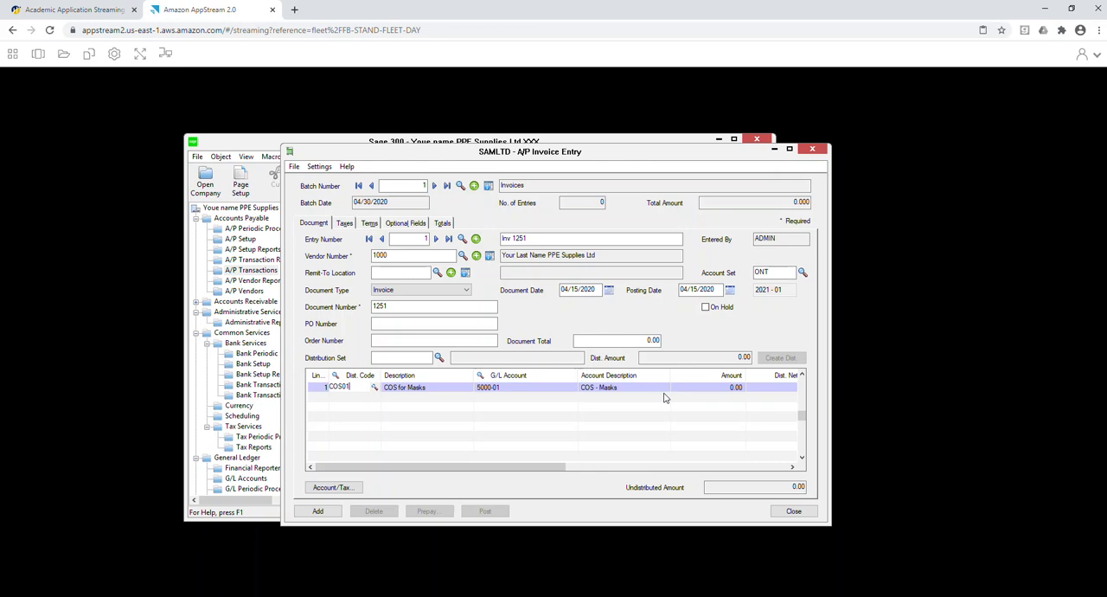
click(726, 387)
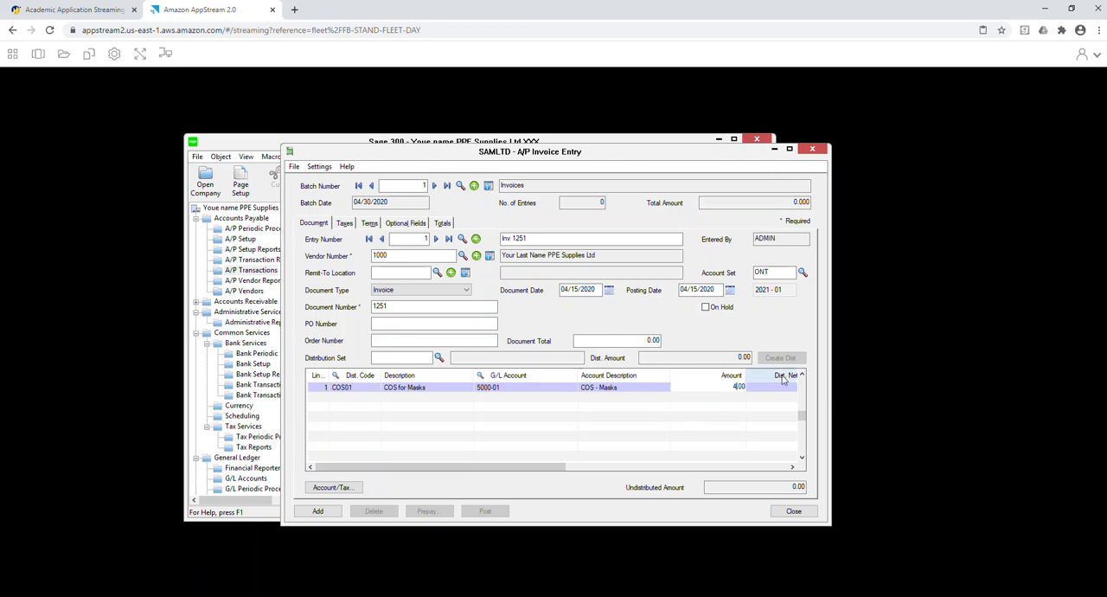
key(Return)
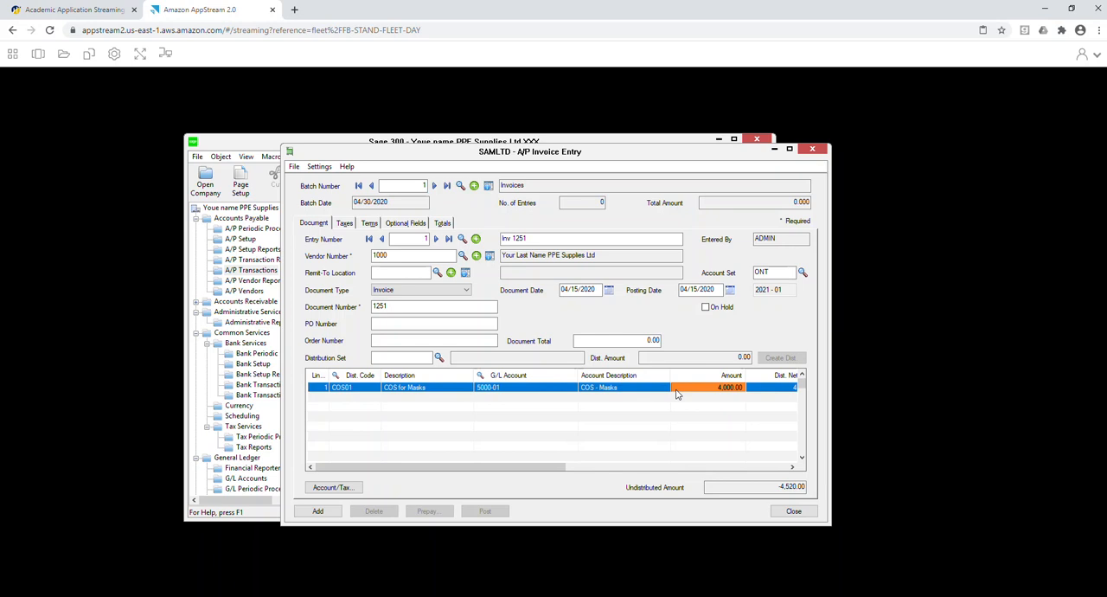
Add a second distribution line with code COS02 for sanitizers and an amount of 150.00.
key(Insert)
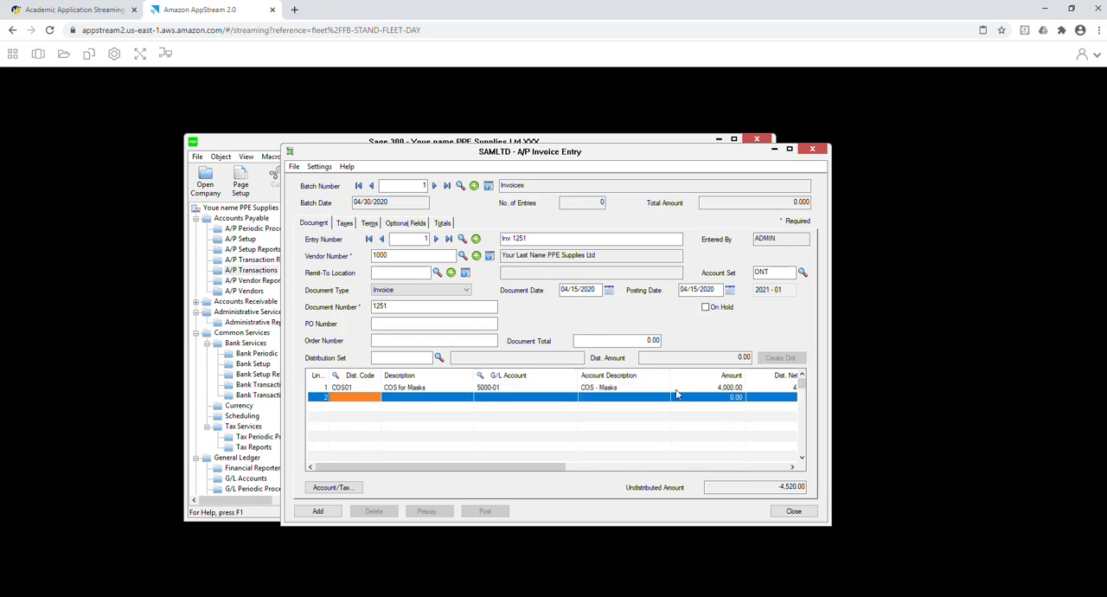
click(375, 397)
double_click(202, 238)
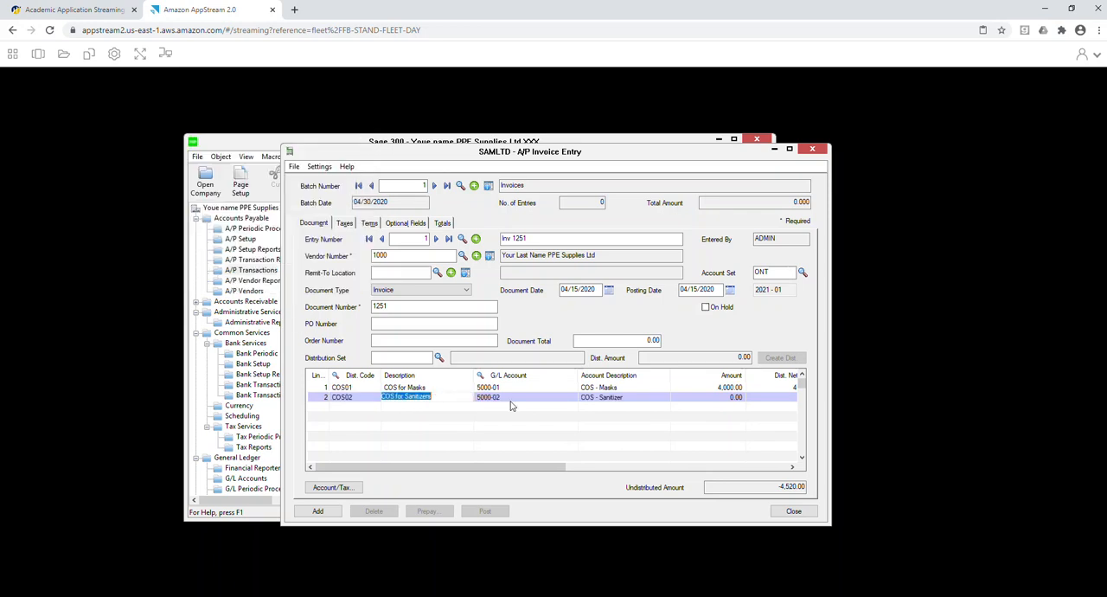
click(719, 402)
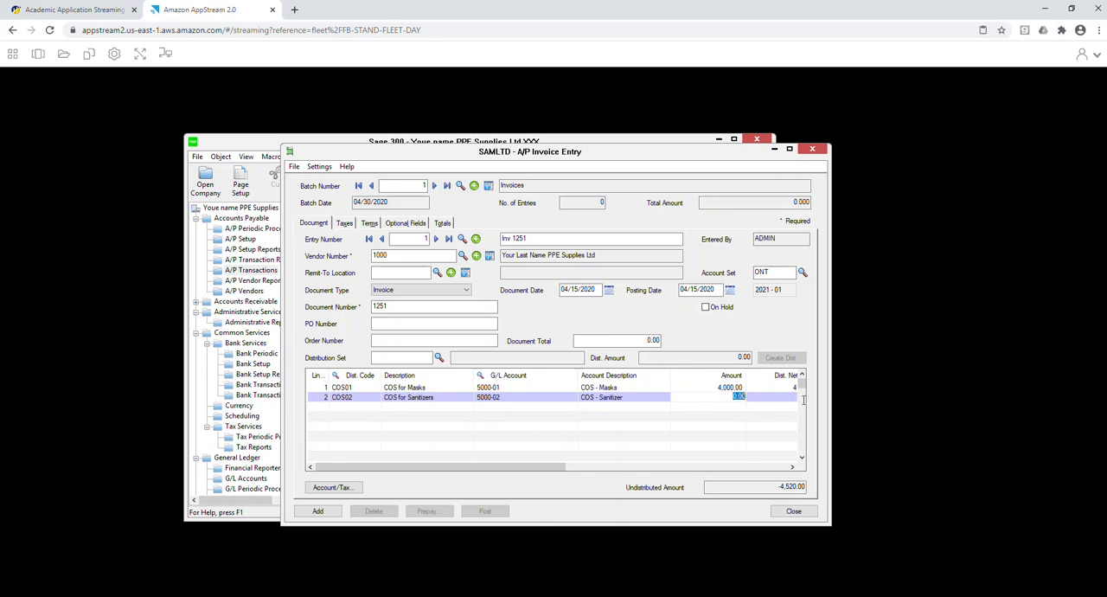
text(150)
key(Tab)
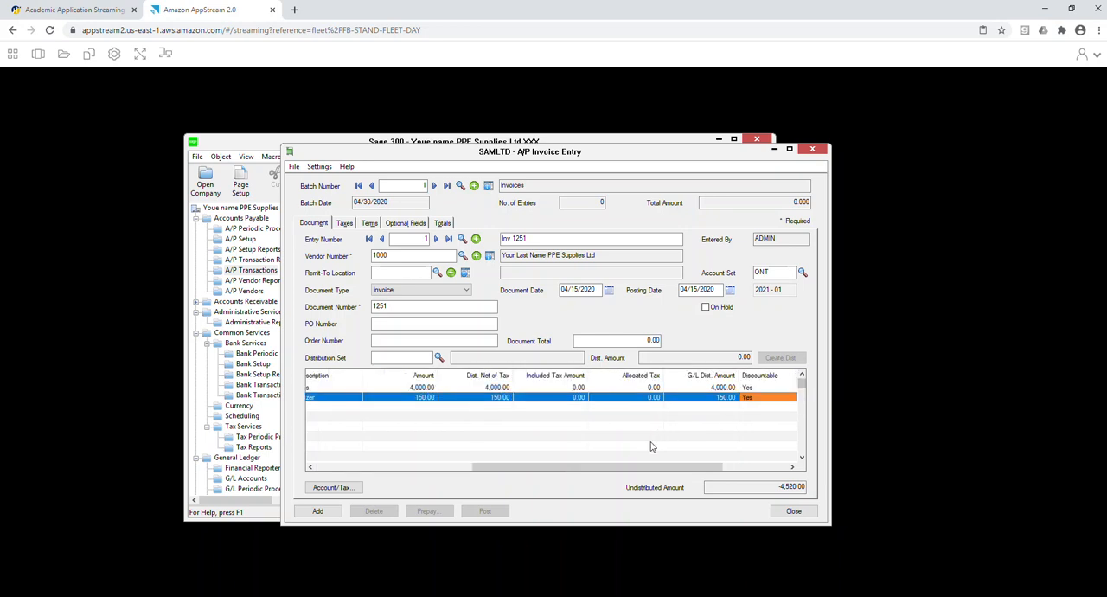
drag(669, 466, 514, 468)
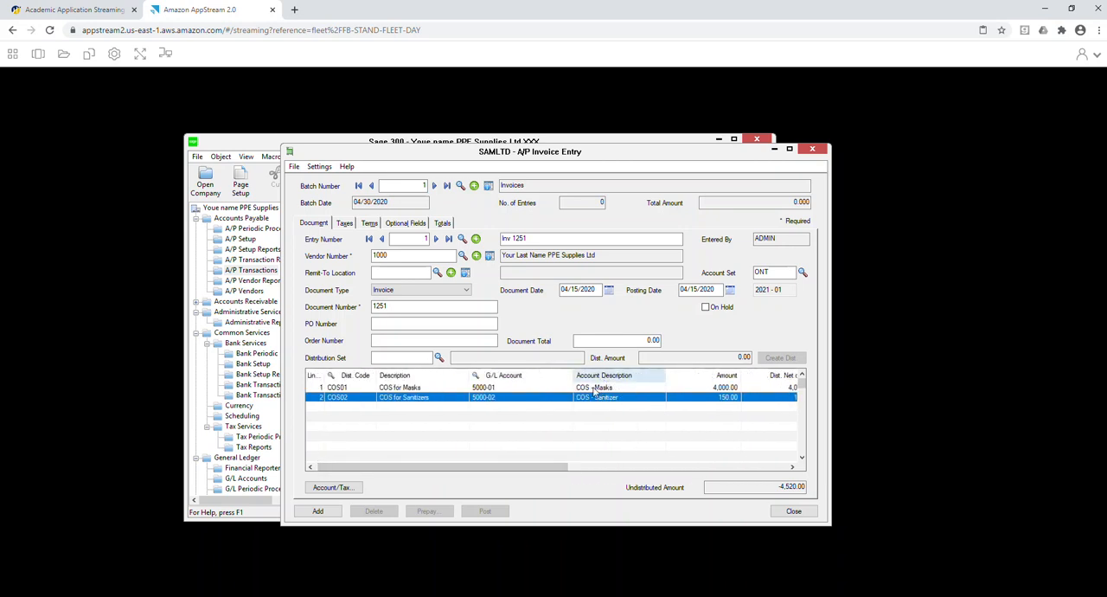
click(719, 398)
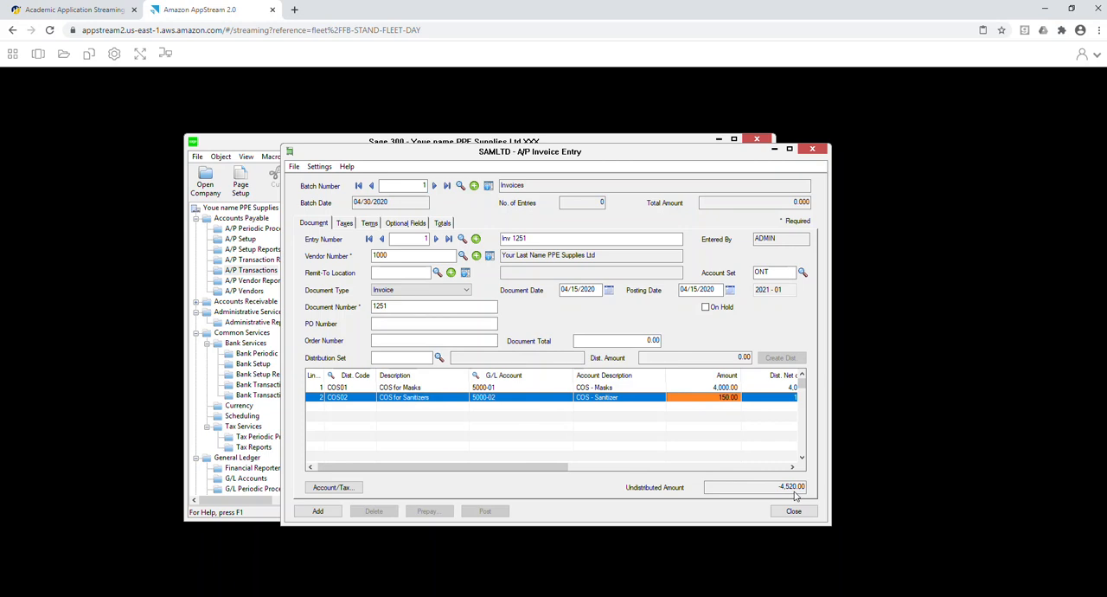
click(609, 340)
text(4520)
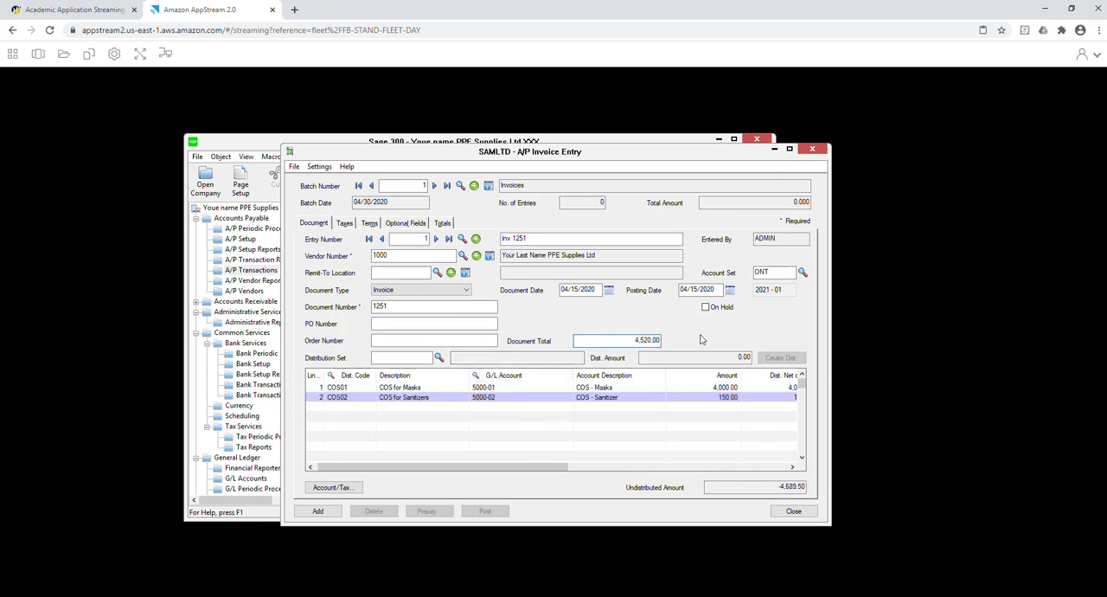
click(694, 388)
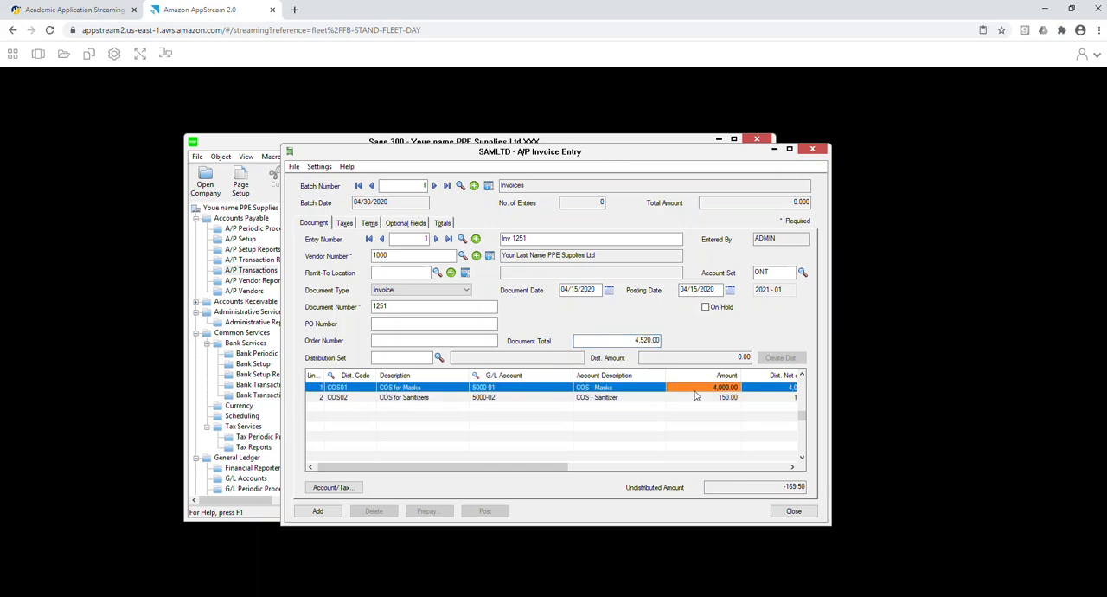
click(645, 340)
key(Delete)
click(737, 390)
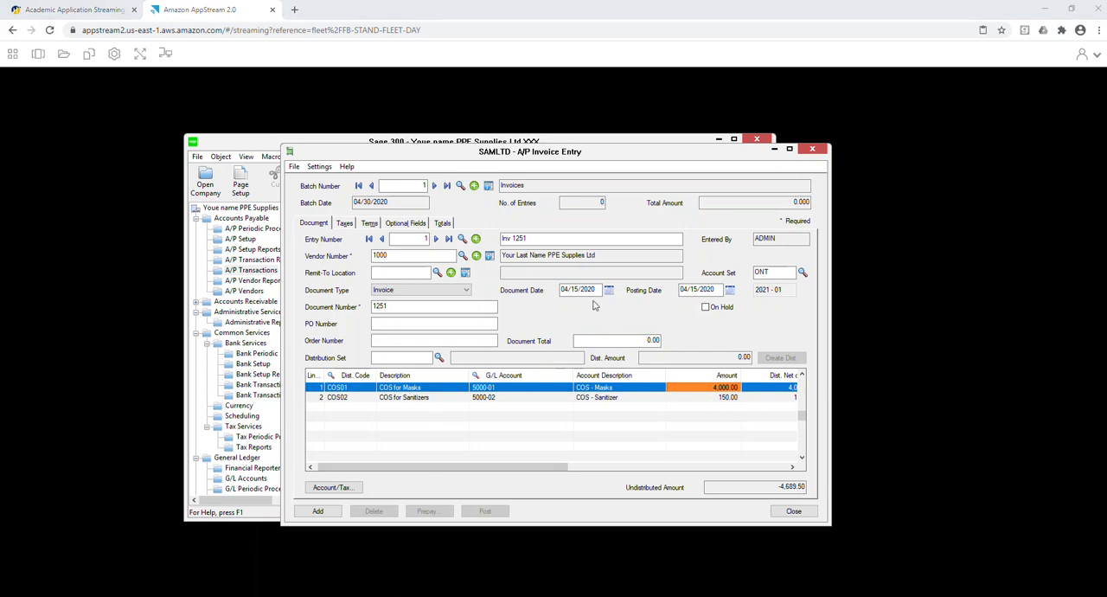
Switch to Calculator and compute the tax-included invoice total by adding 4000 and 150 and multiplying by 1.13.
text(4000 + 150)
key(Return)
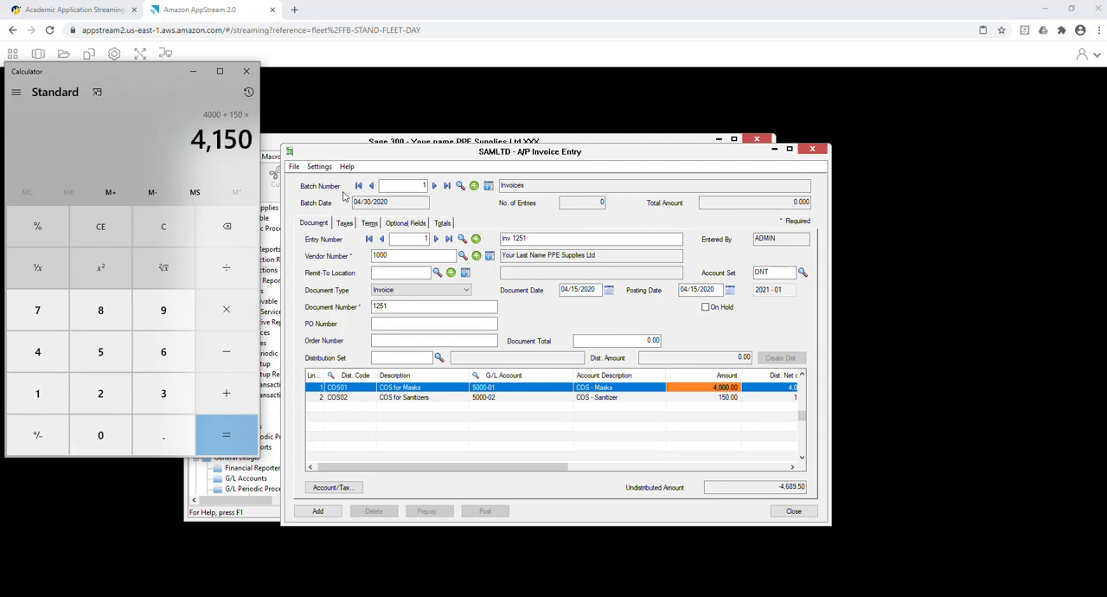
text(*1.13)
key(Return)
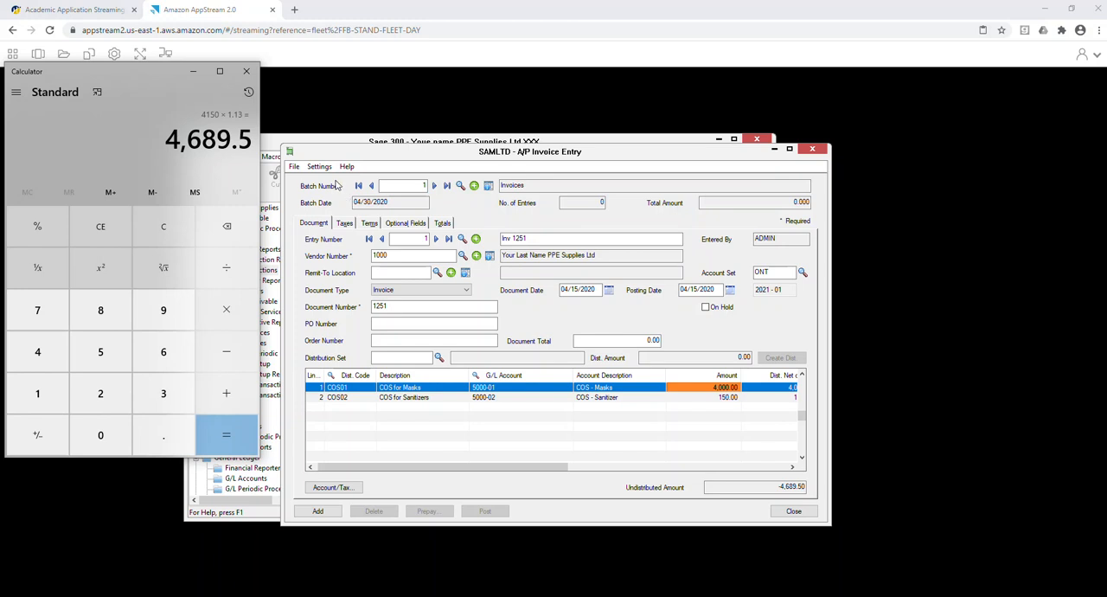
Return to the A/P invoice entry and set its document total to 4,689.50.
click(617, 337)
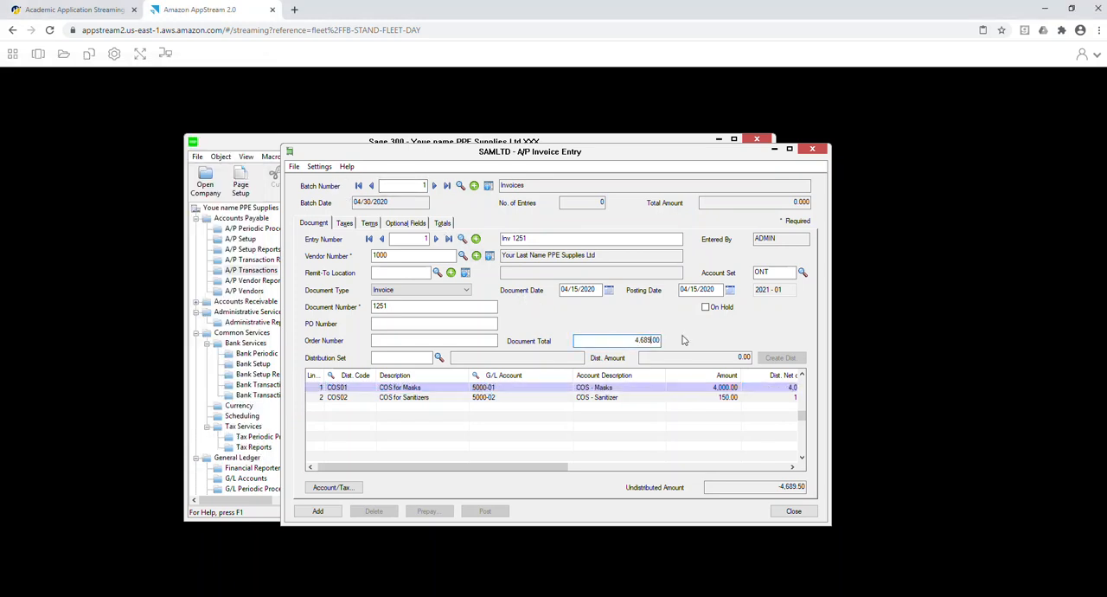
key(Tab)
click(578, 423)
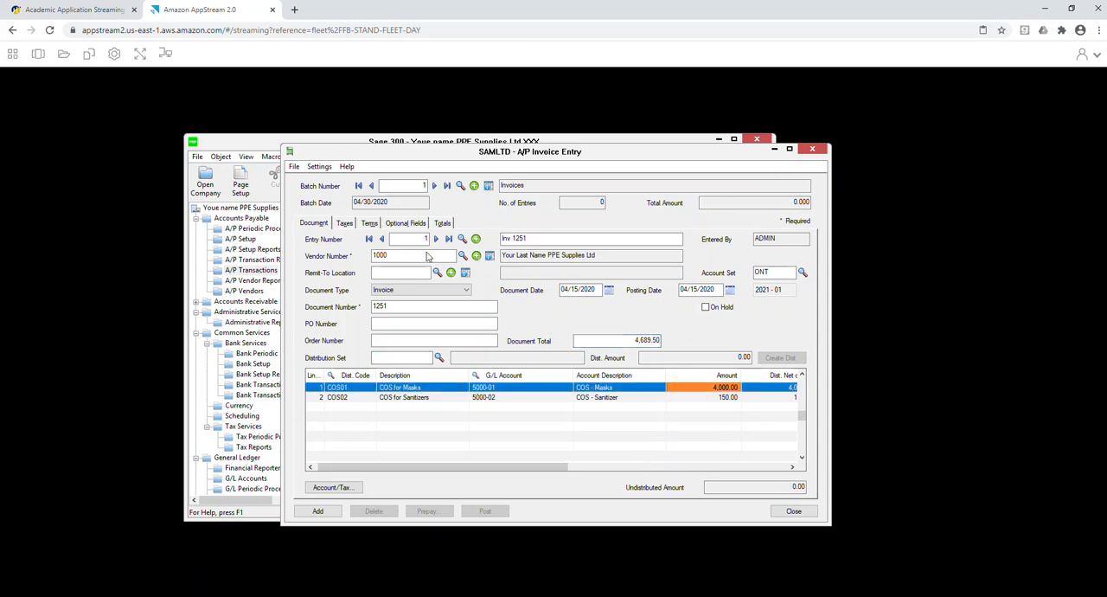
Review the invoice's taxes, terms, optional fields and totals, add the entry to the batch and close invoice entry.
click(344, 224)
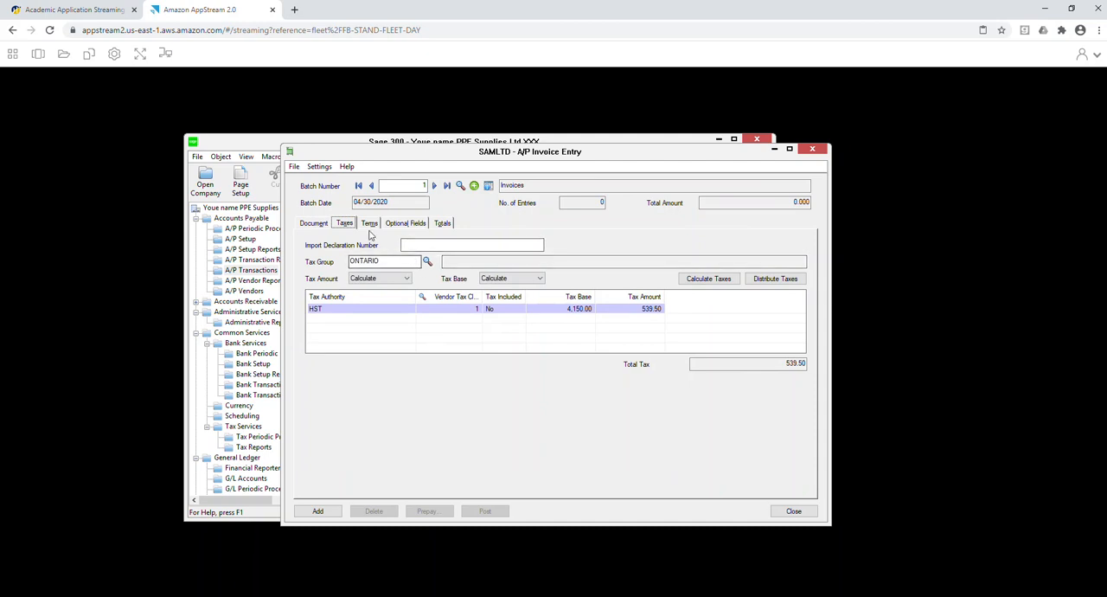
click(369, 223)
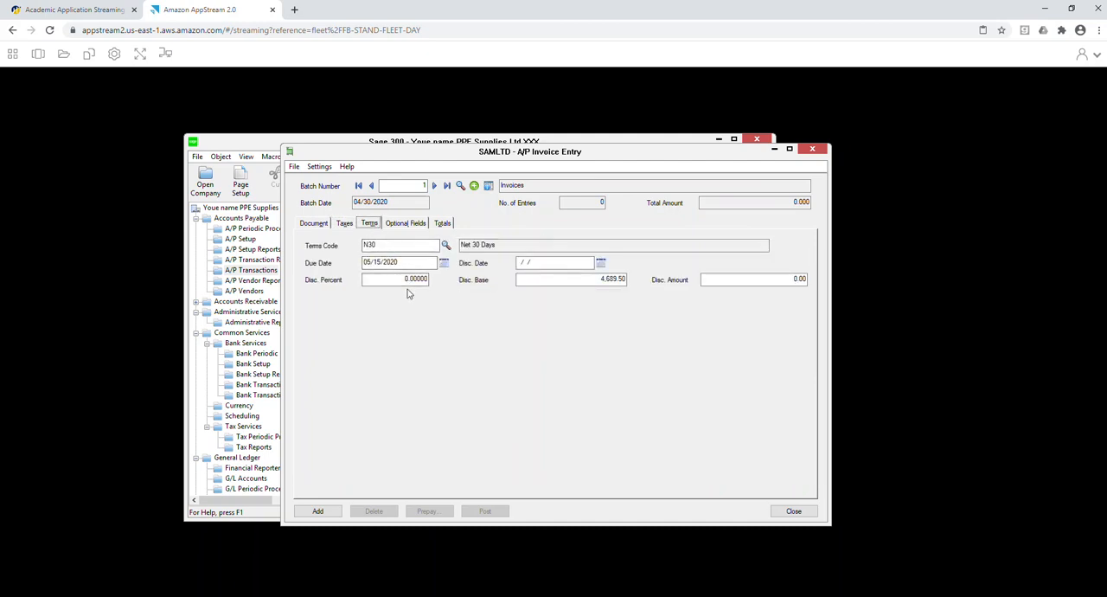
click(406, 223)
click(443, 223)
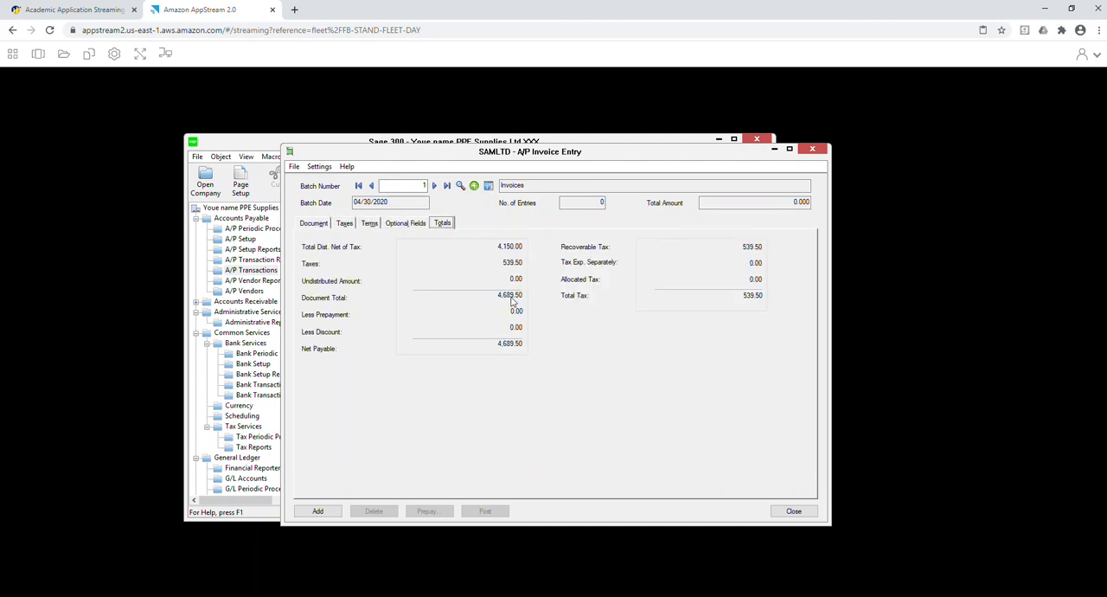
click(318, 511)
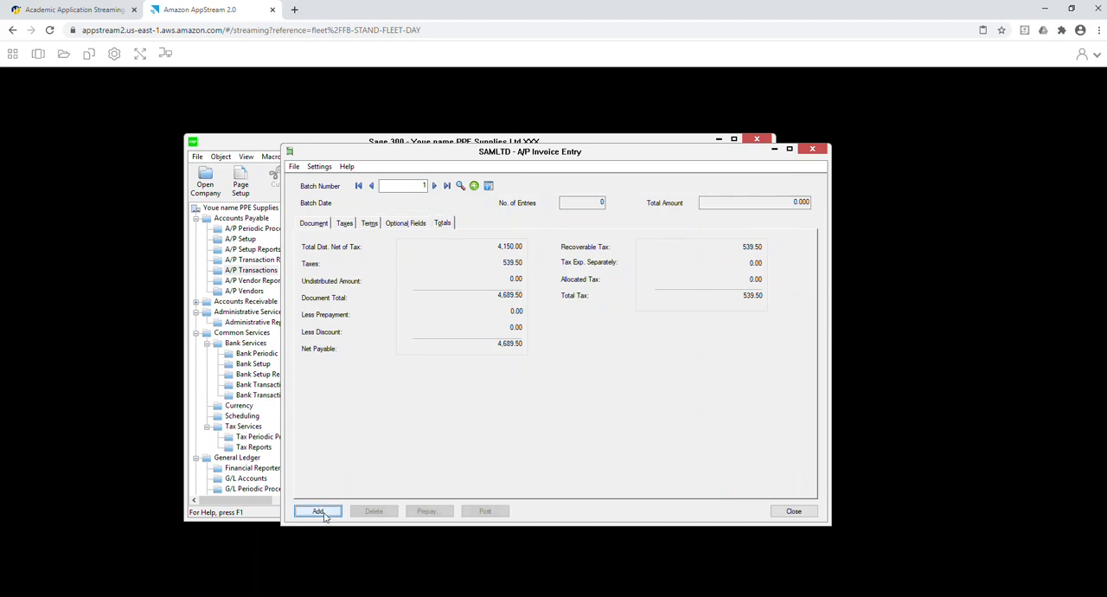
click(792, 511)
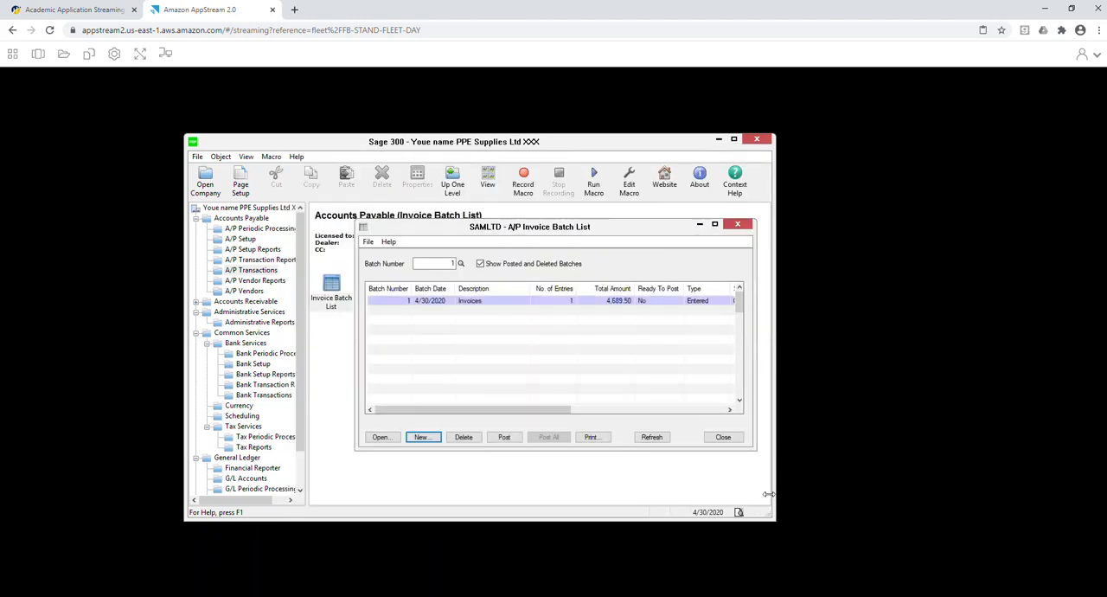
Mark the Invoices batch as ready to post, post it and close the invoice batch list.
click(651, 302)
double_click(651, 302)
click(503, 440)
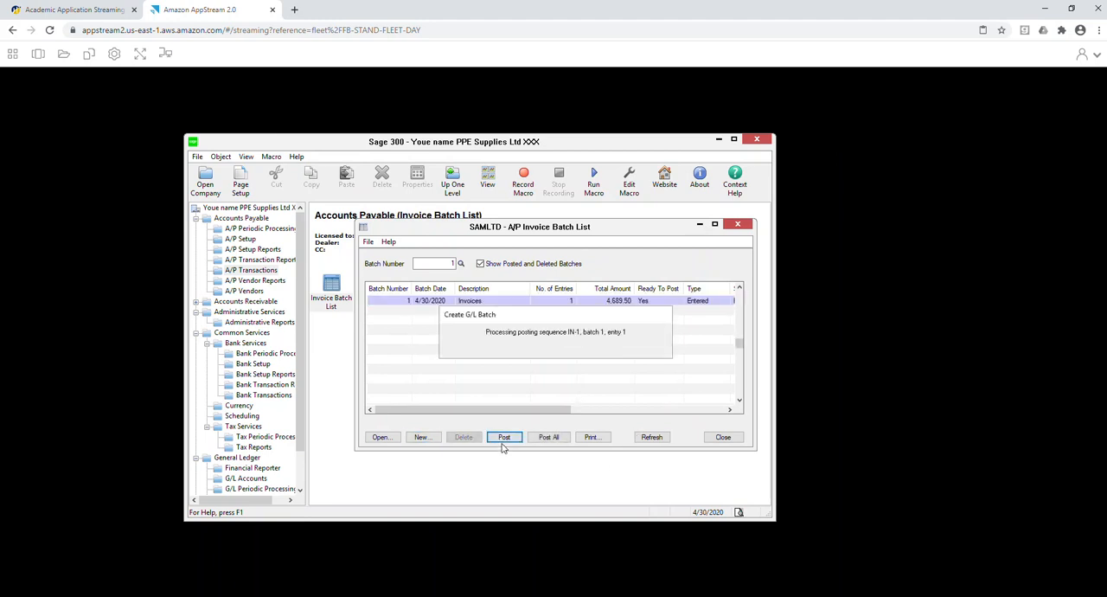
click(603, 436)
click(733, 441)
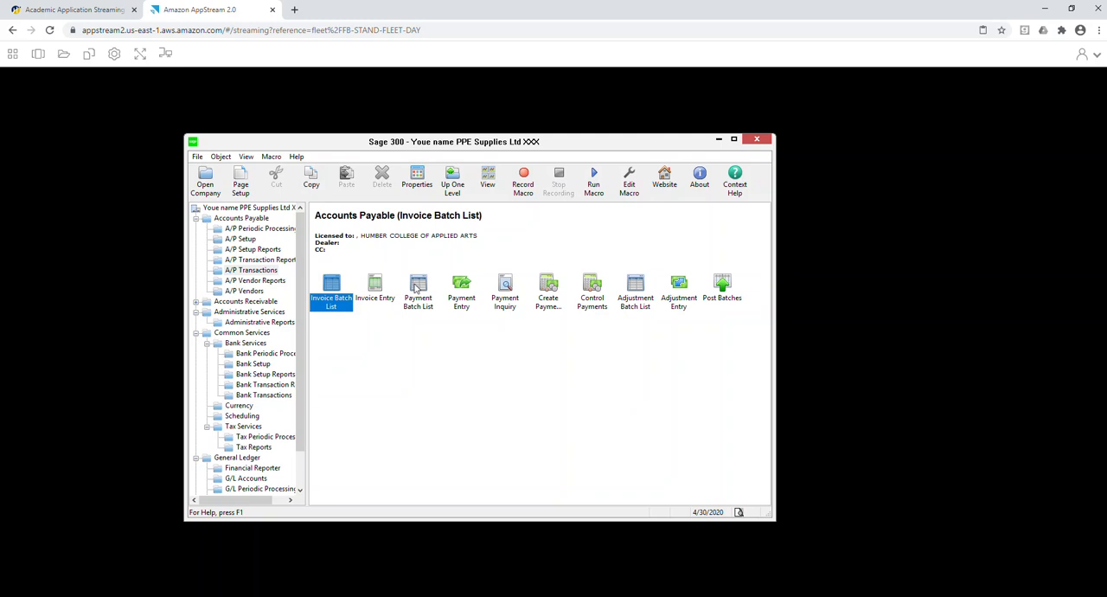
Try to create a new A/P payment batch and close the payment batch list.
double_click(418, 289)
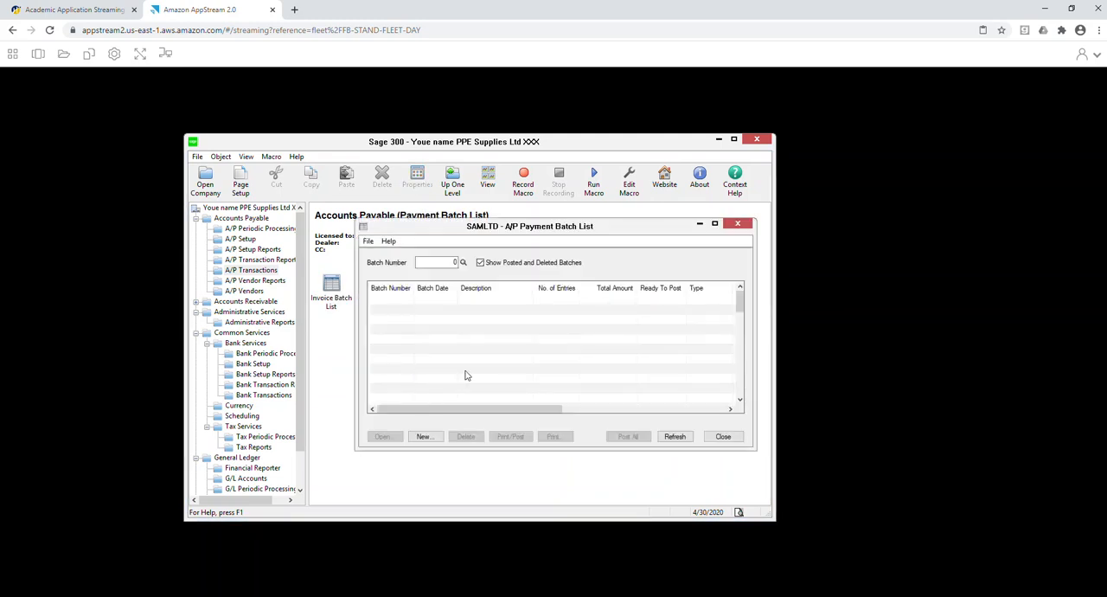
click(425, 436)
click(230, 171)
click(427, 438)
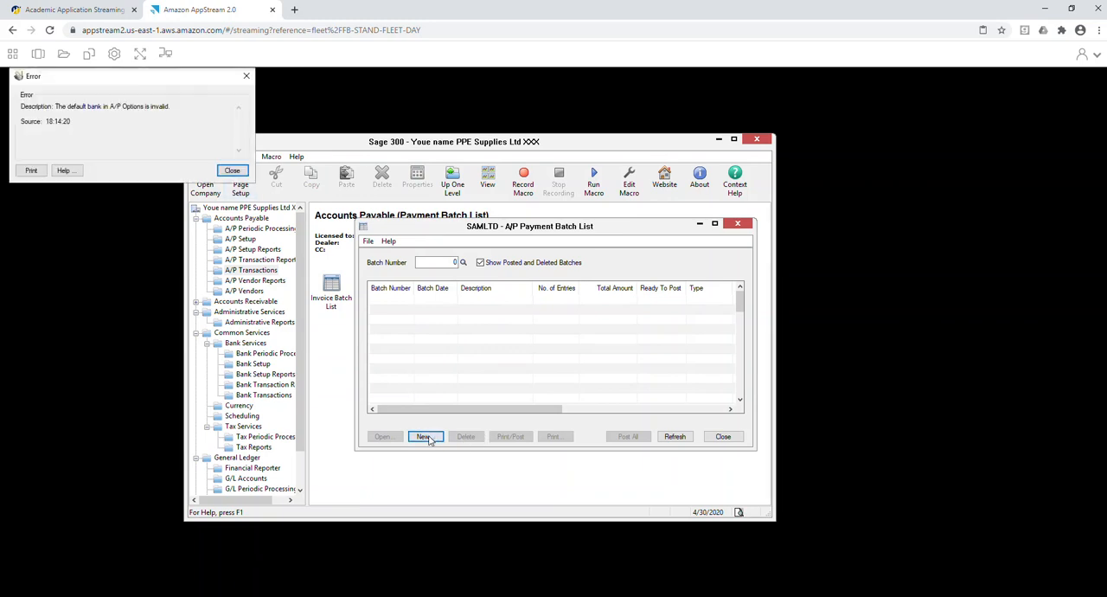
click(230, 171)
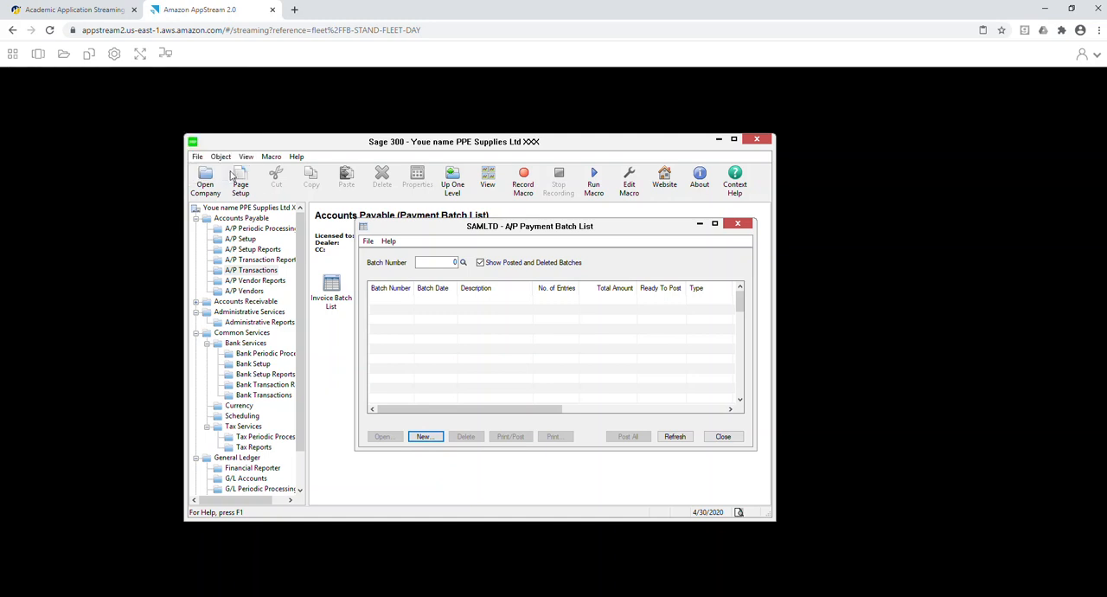
click(426, 437)
click(233, 171)
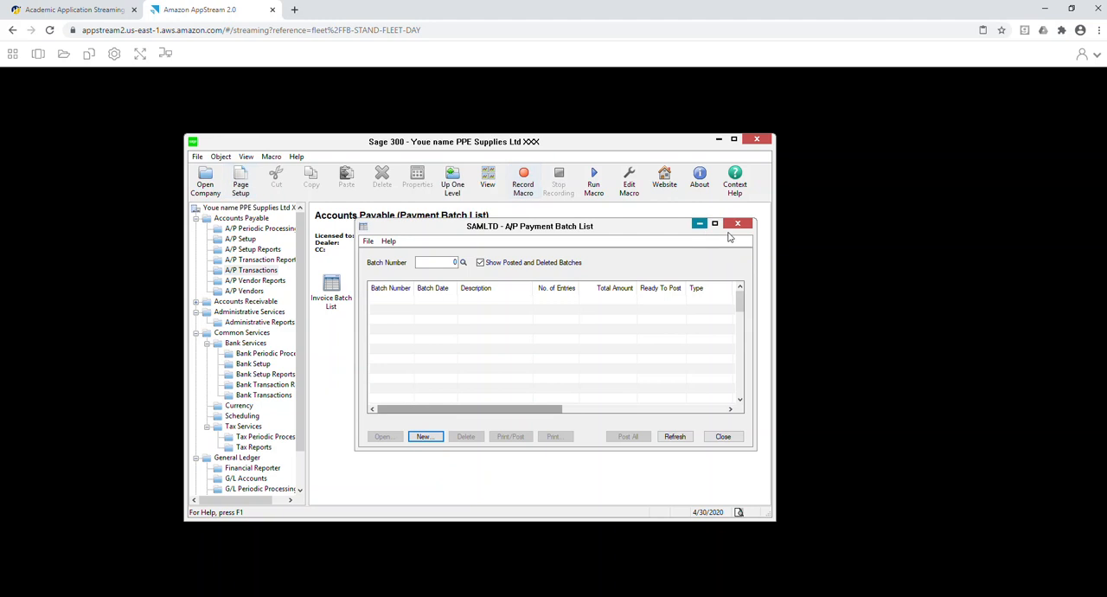
click(737, 224)
click(435, 307)
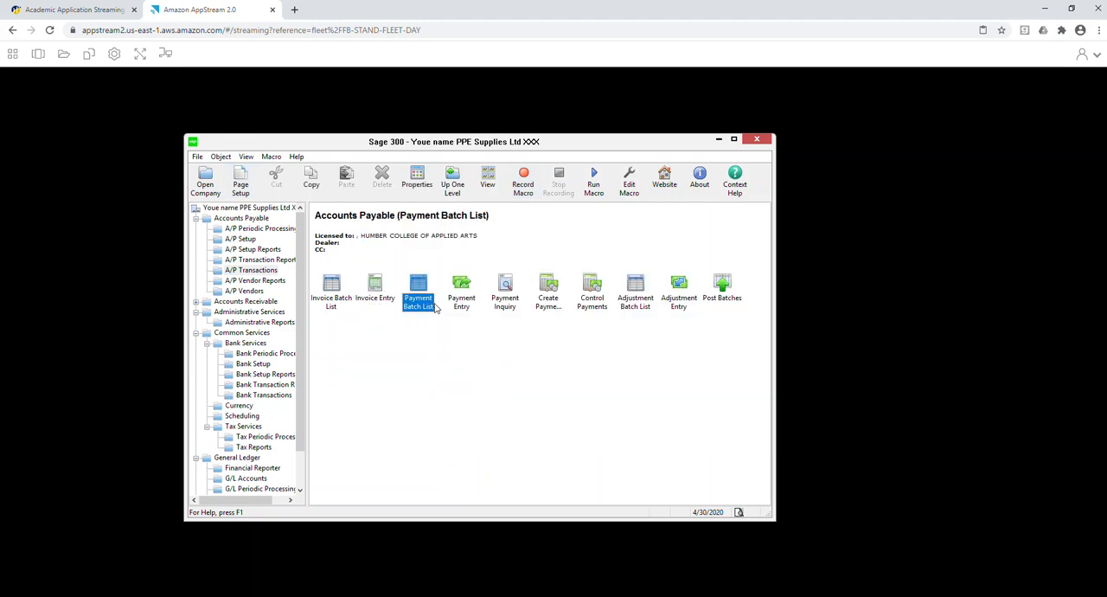
Examine the ONT vendor group's account set, terms, bank and payment codes, and close the window.
click(249, 291)
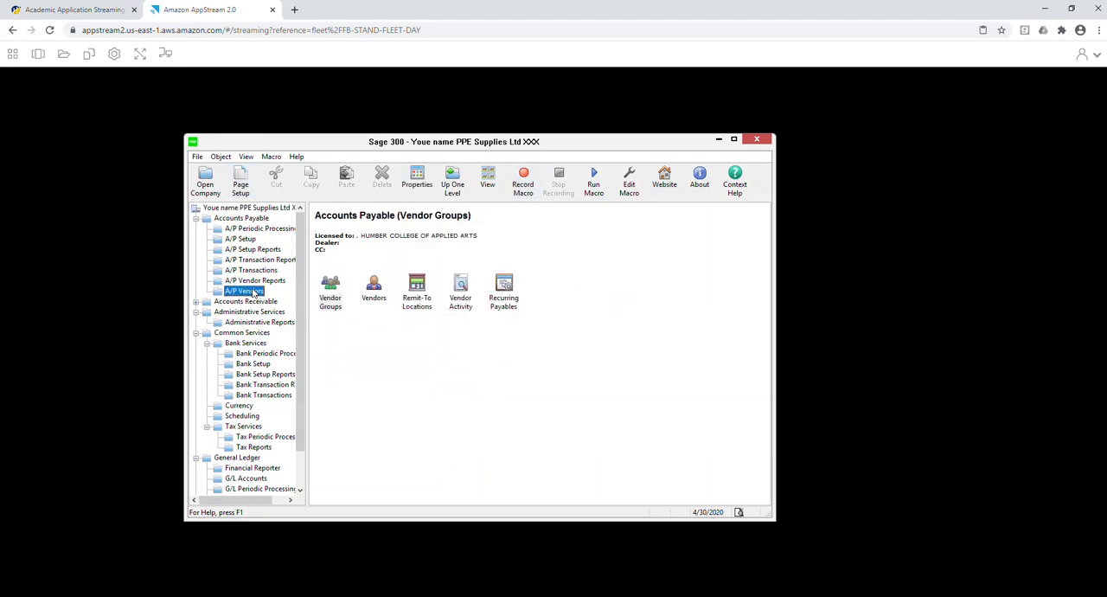
double_click(331, 290)
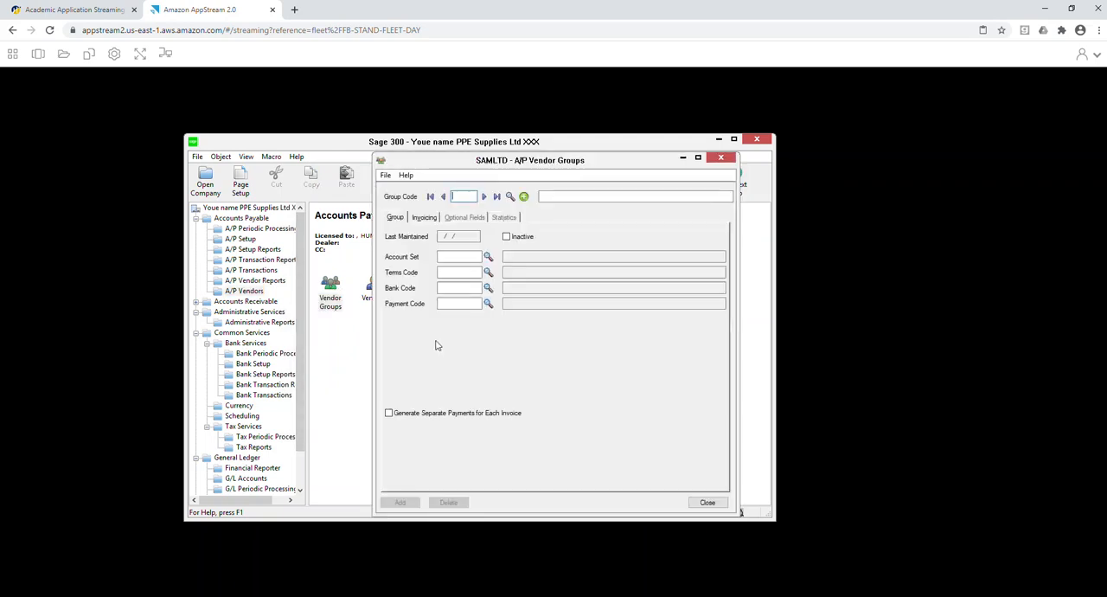
click(485, 197)
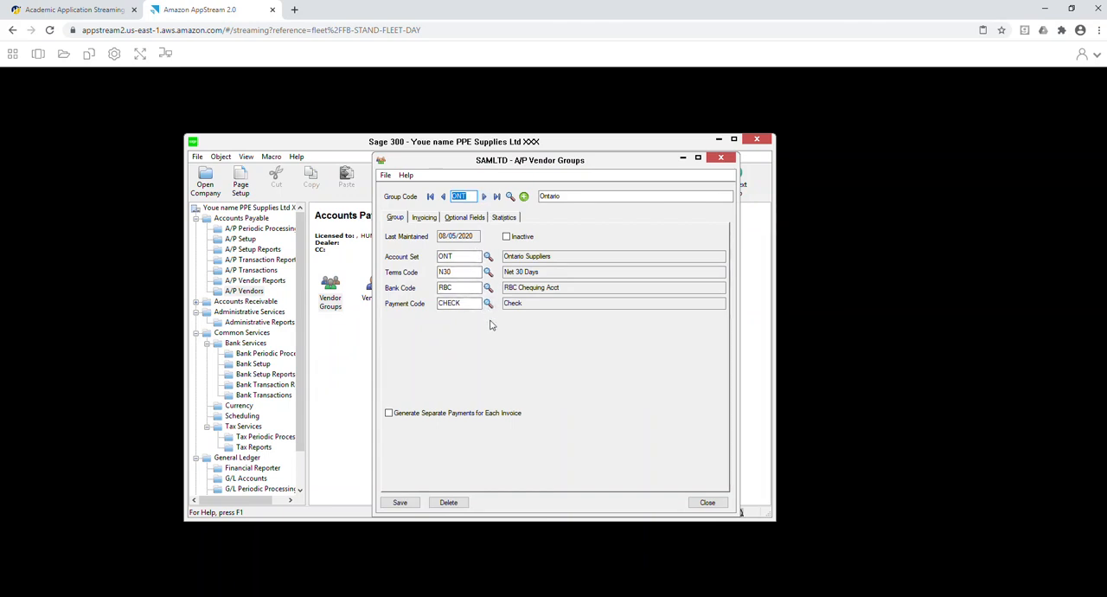
click(707, 501)
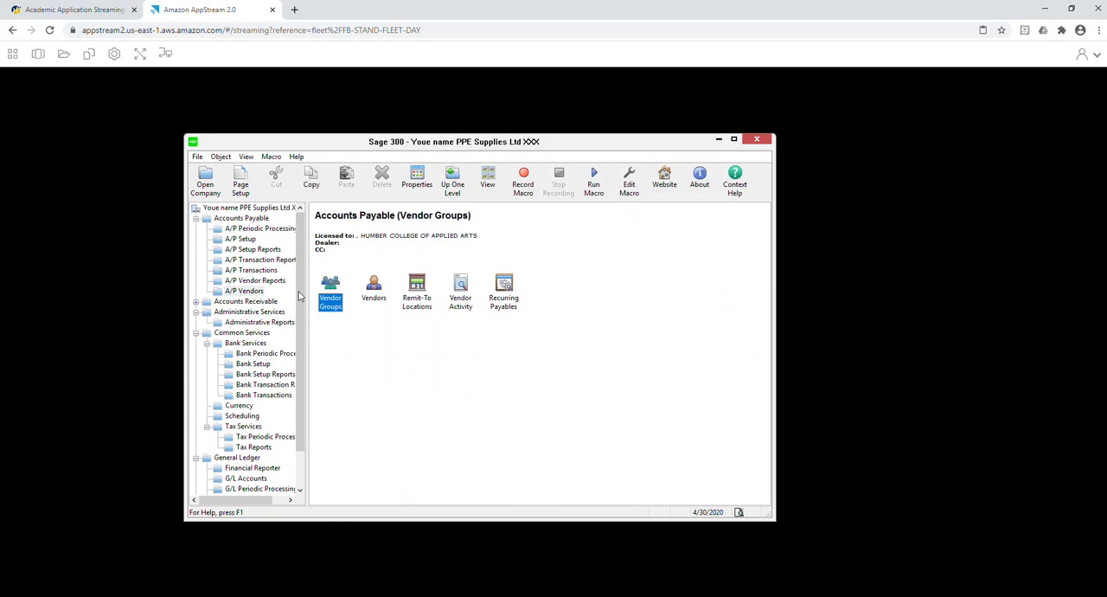
Check the group code of the last vendor record in A/P Vendors and close the window.
click(380, 296)
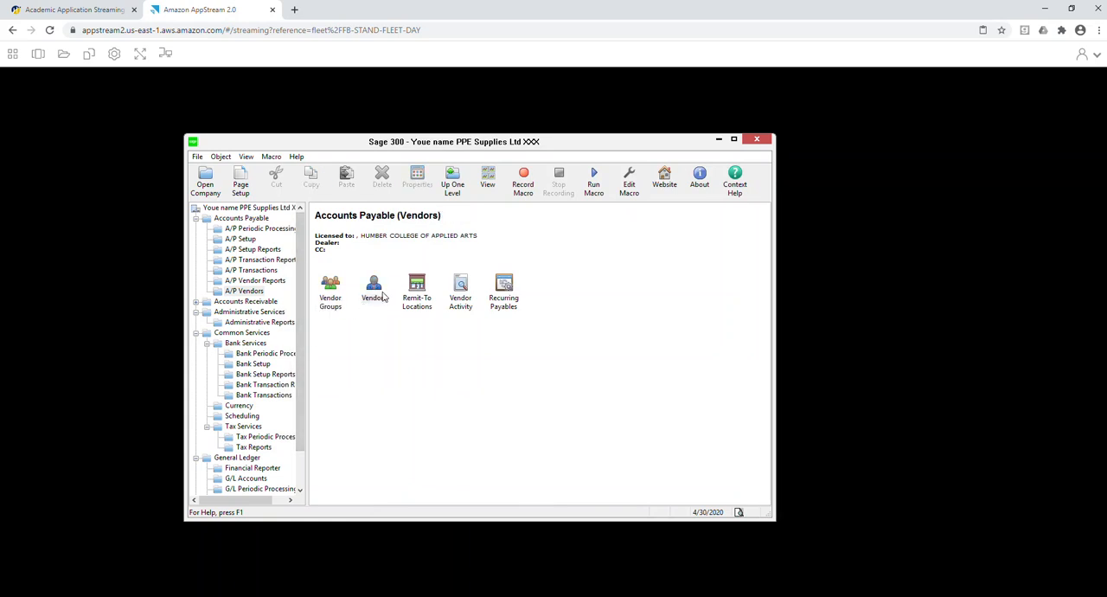
double_click(383, 295)
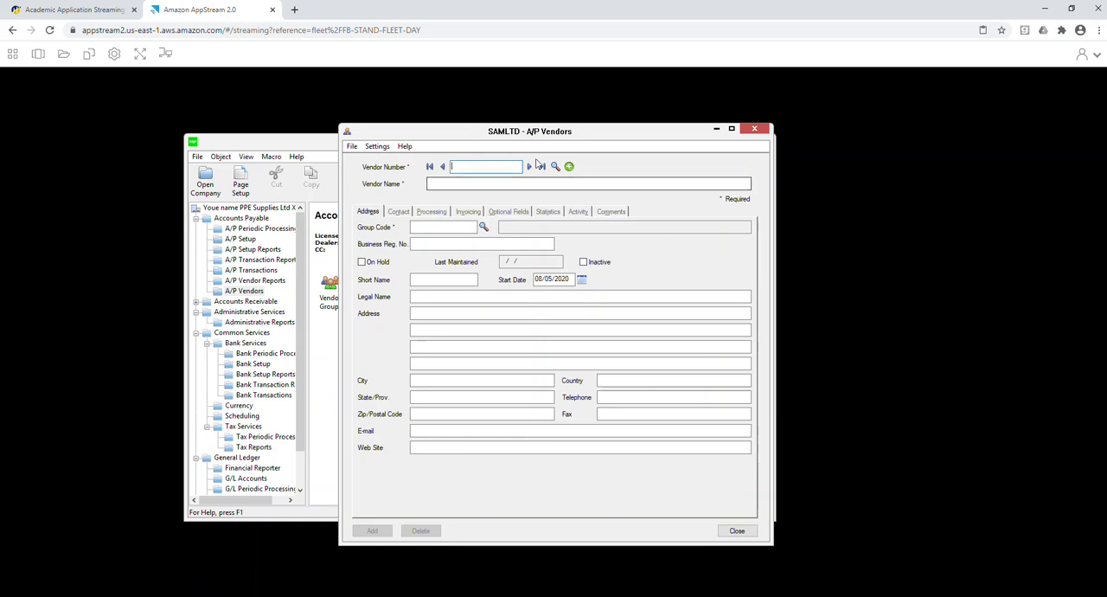
click(540, 166)
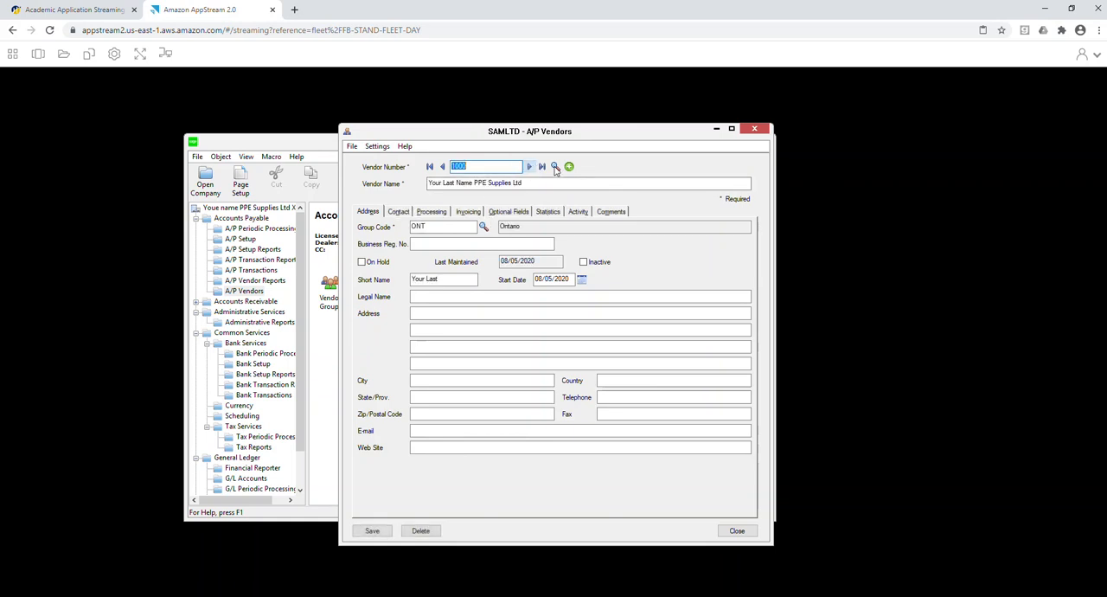
click(754, 130)
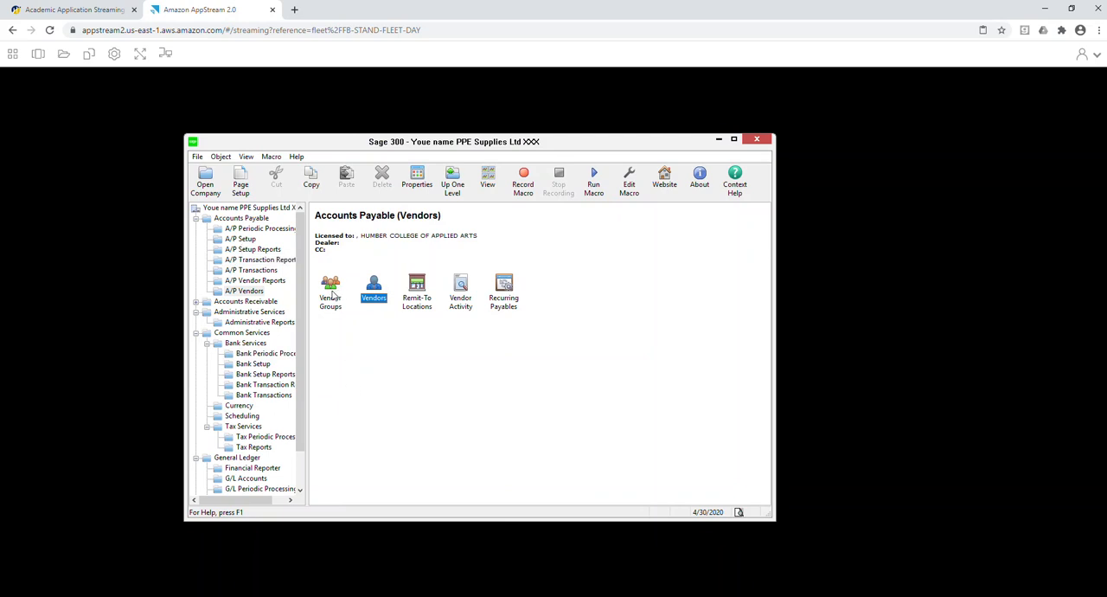
Try to open A/P Payment Entry from the A/P transactions and close it.
click(255, 271)
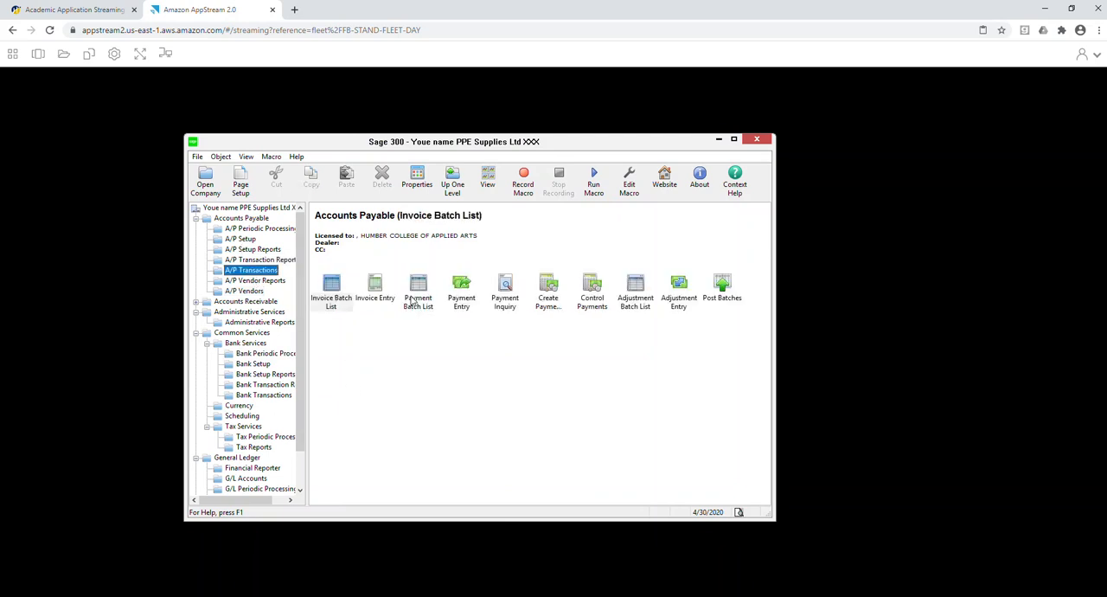
click(379, 296)
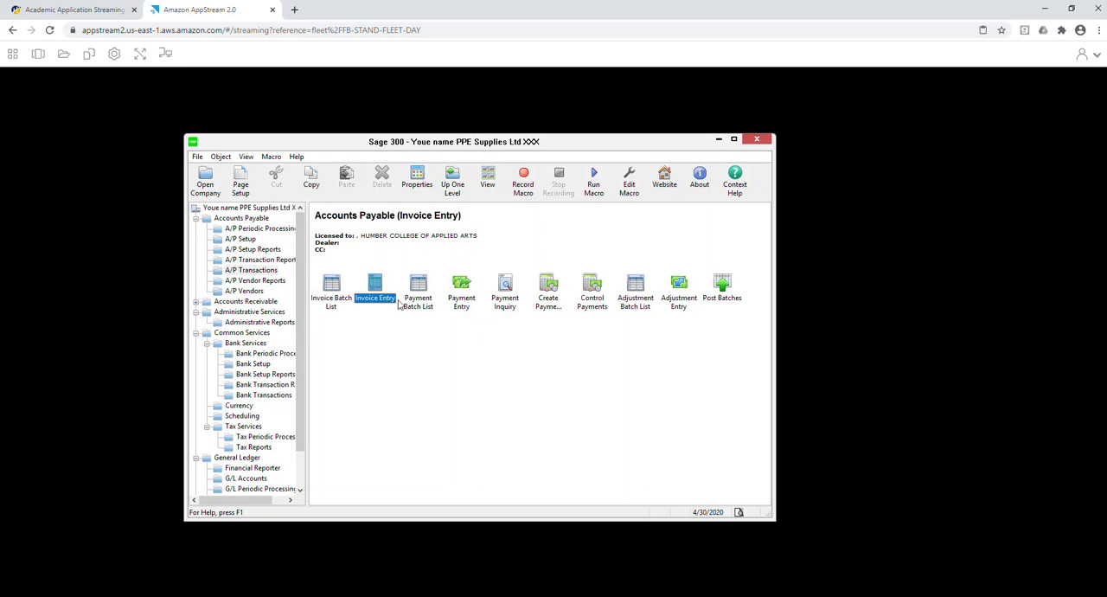
click(459, 297)
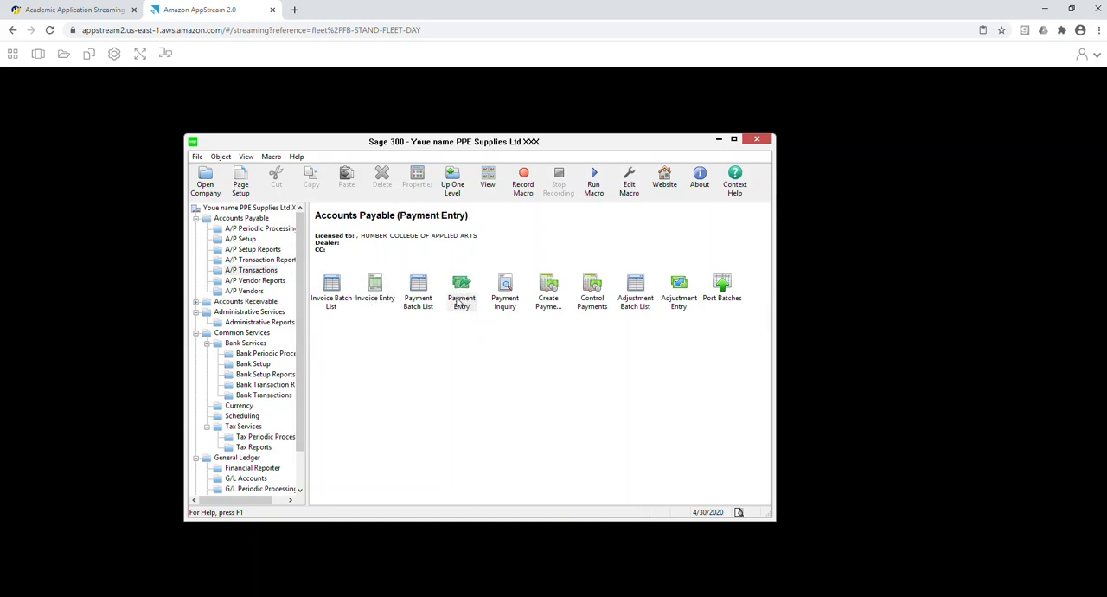
double_click(459, 300)
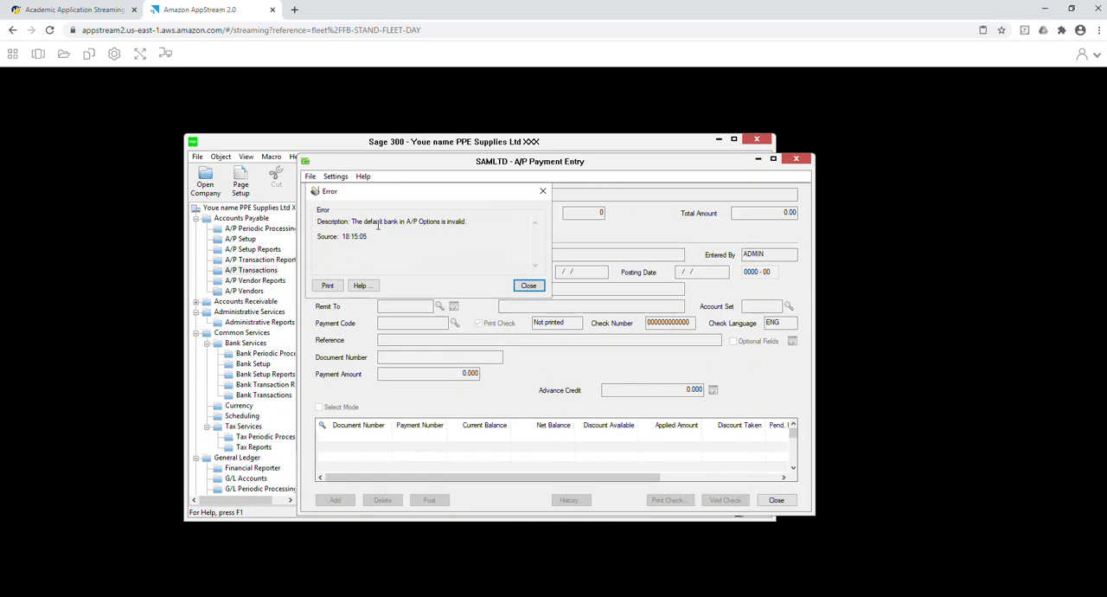
click(526, 286)
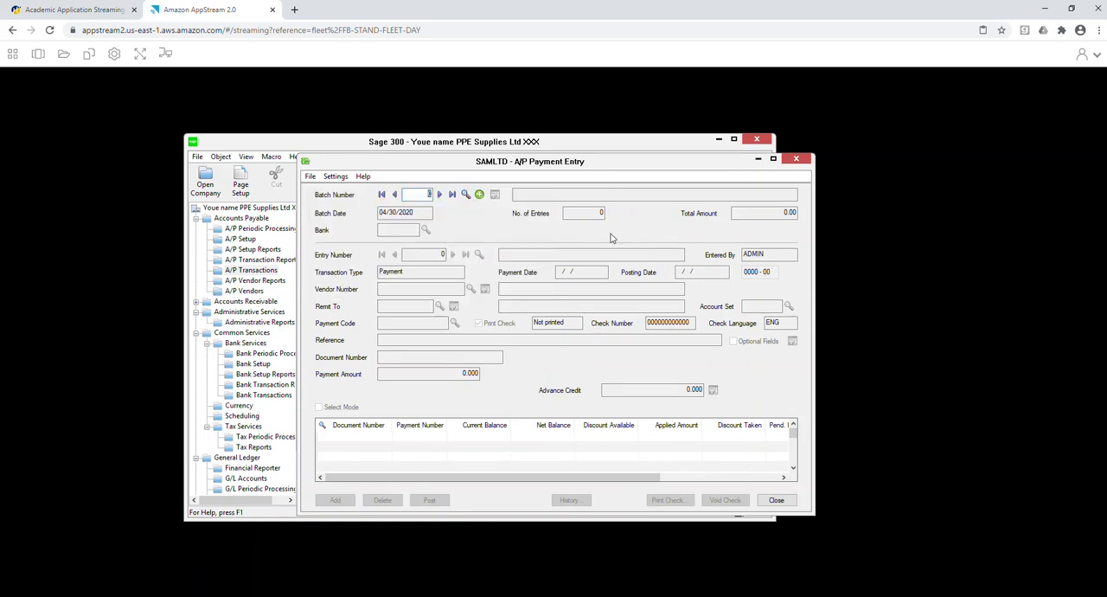
Set the default bank code to RBC in the A/P Options payment settings, save and close the options.
click(248, 292)
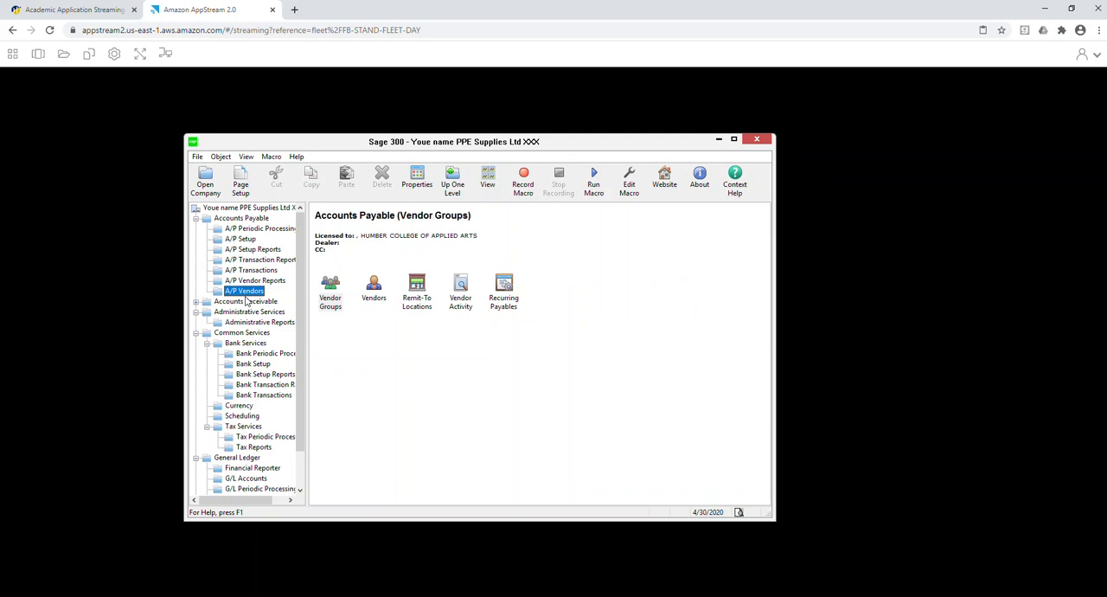
click(242, 239)
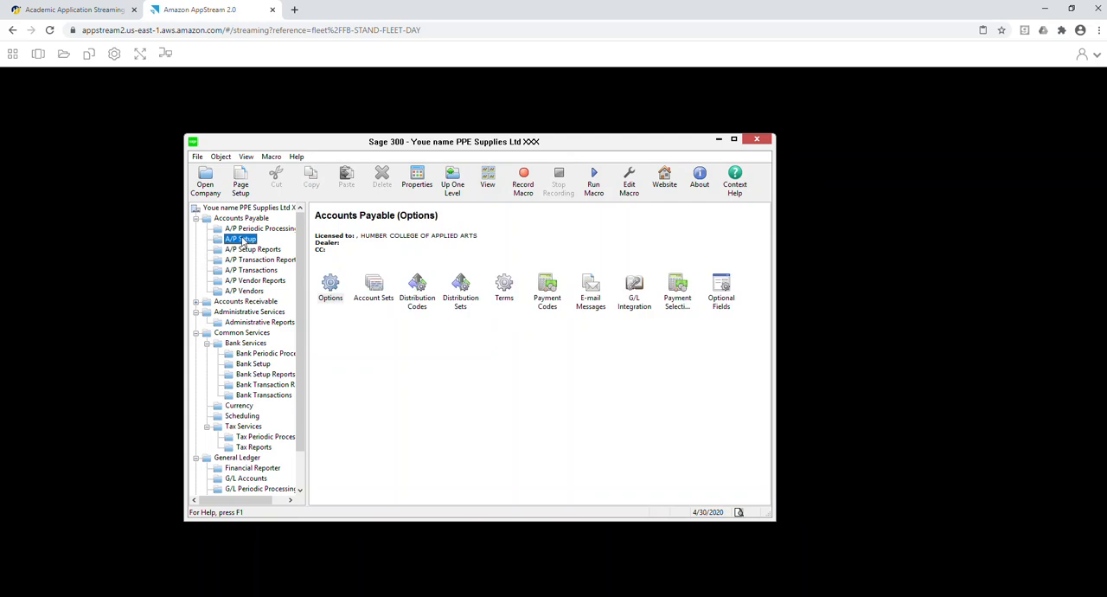
click(330, 284)
double_click(331, 284)
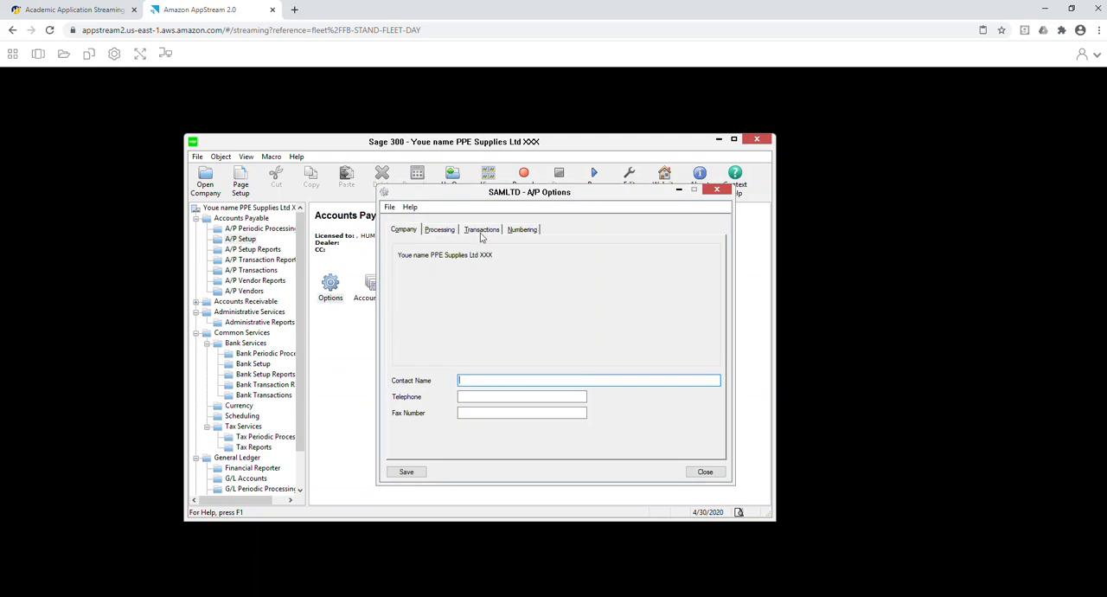
click(439, 234)
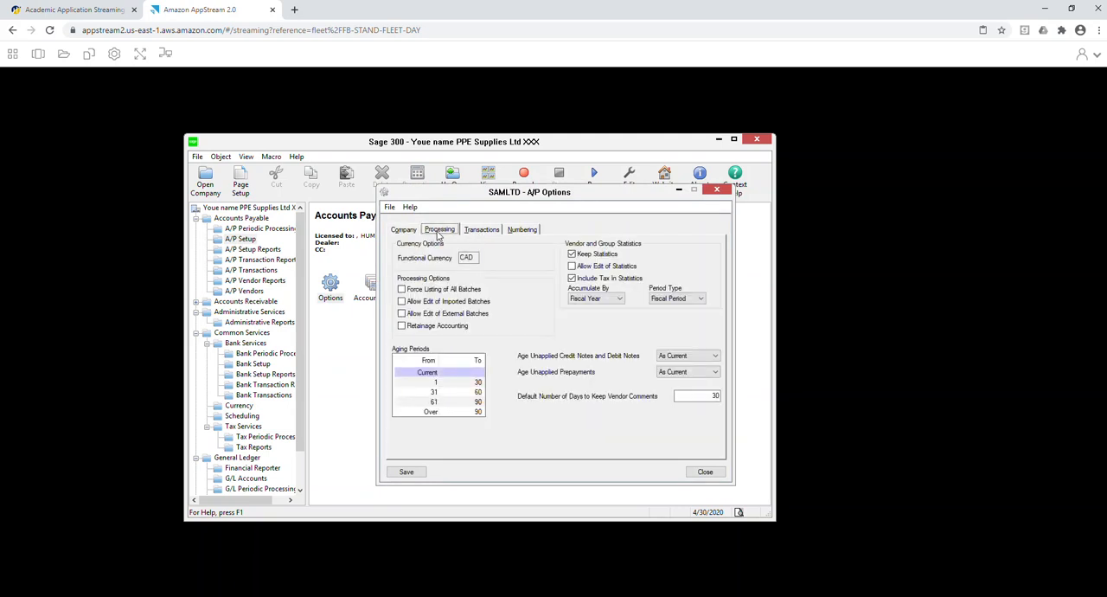
click(475, 230)
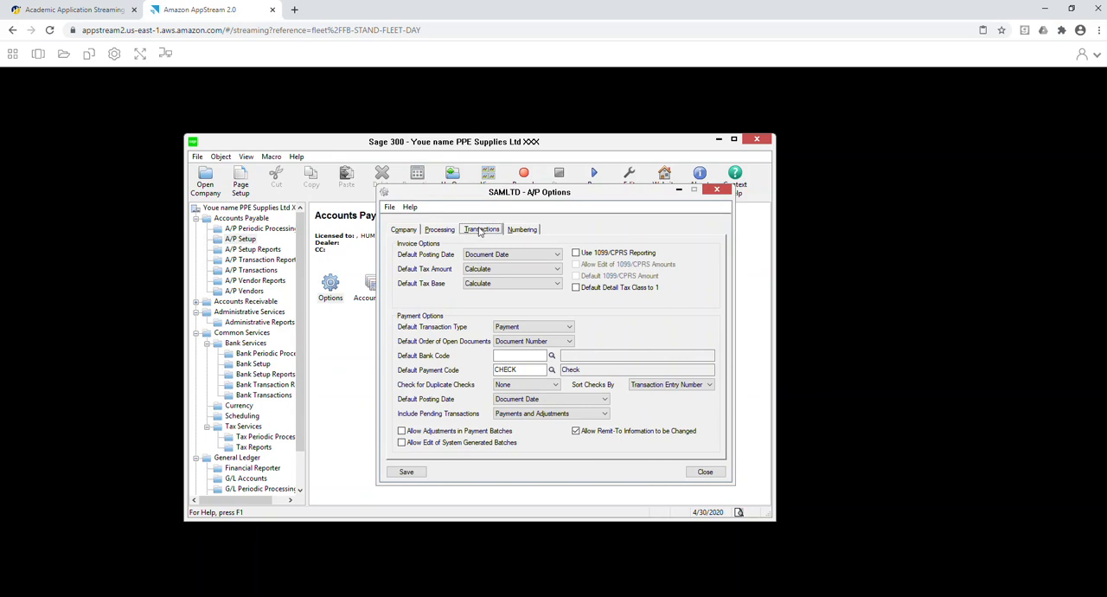
click(552, 356)
double_click(213, 229)
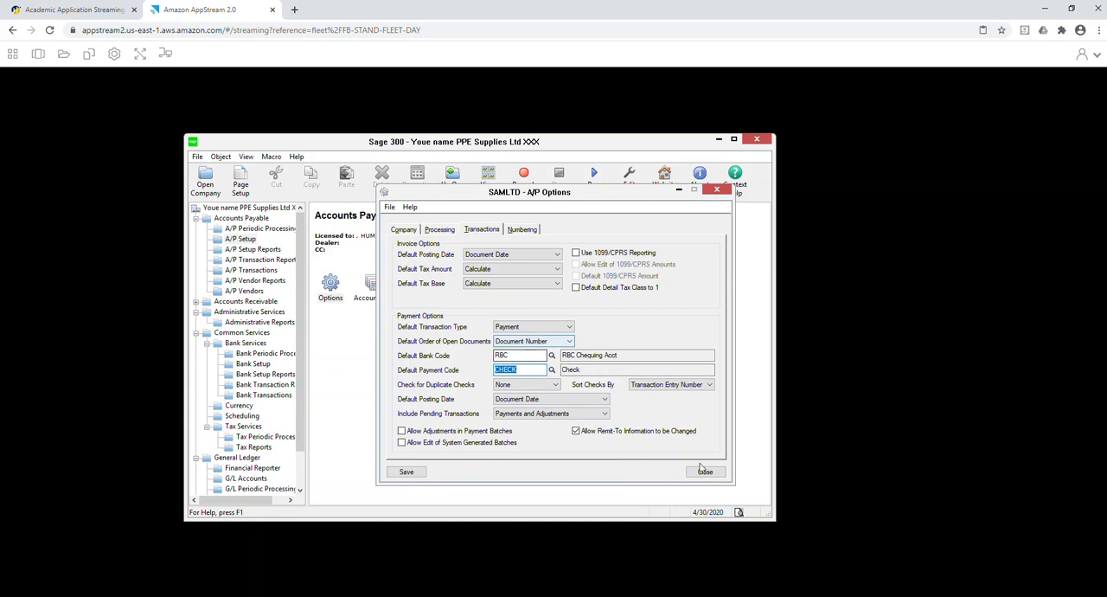
click(408, 472)
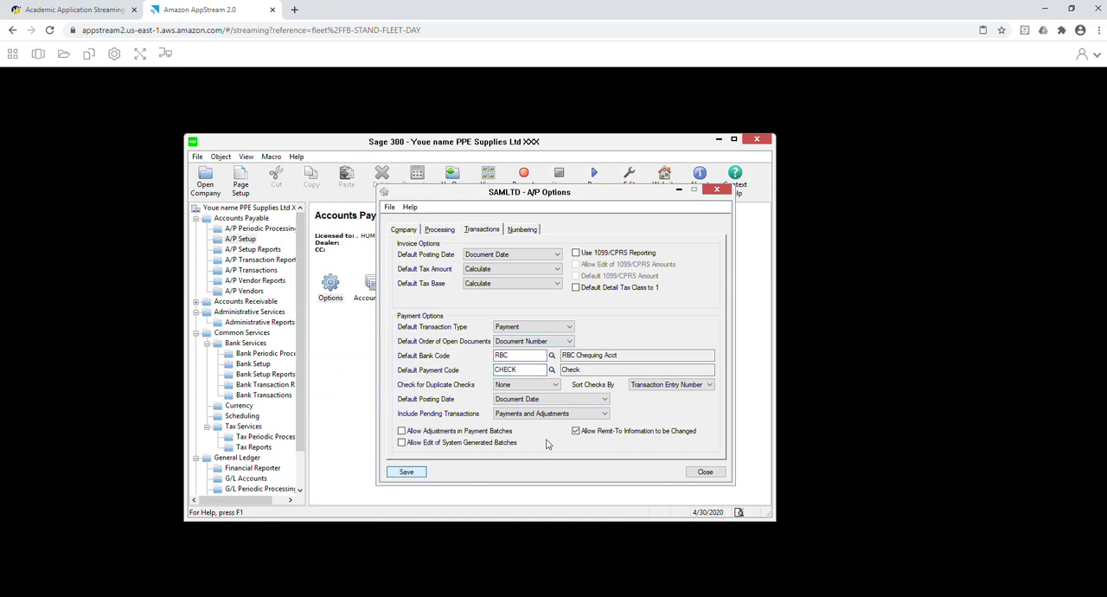
click(704, 471)
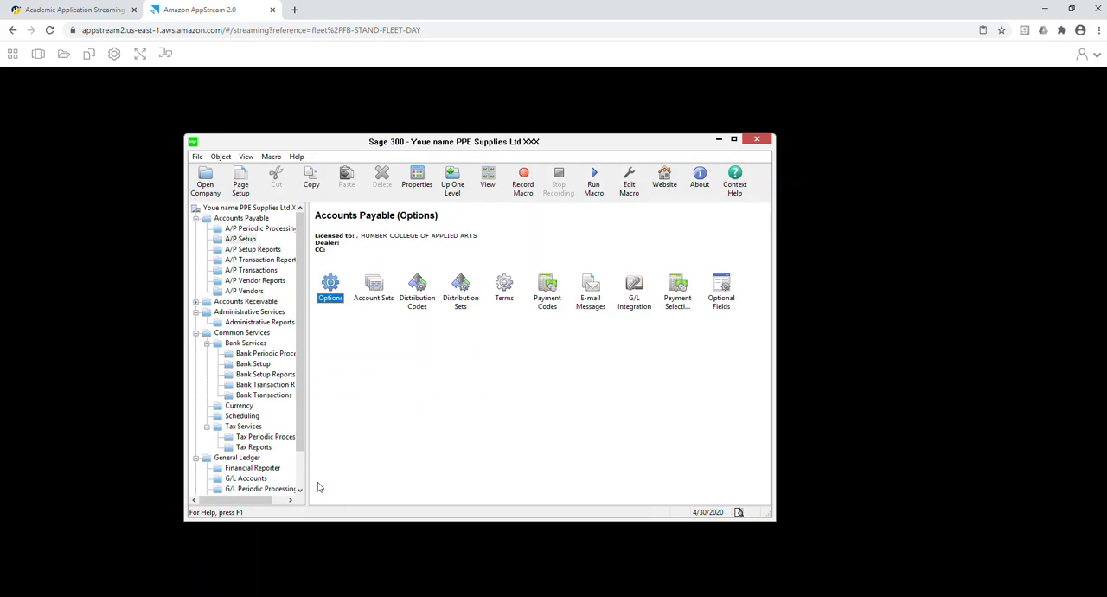
Create a new A/P payment batch from the payment batch list with the description "AP payments".
click(401, 389)
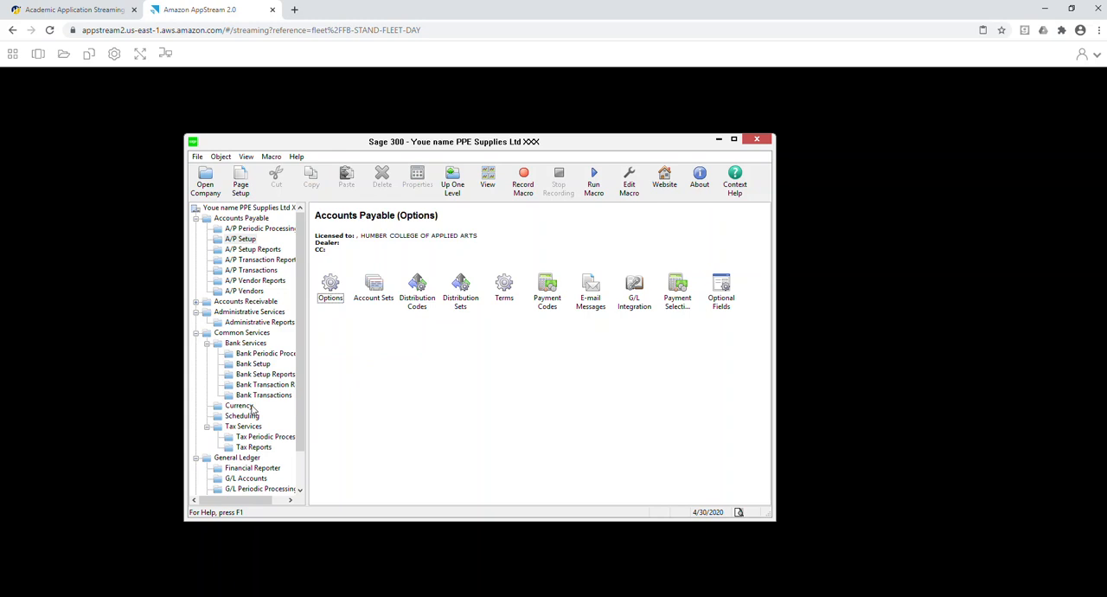
click(244, 272)
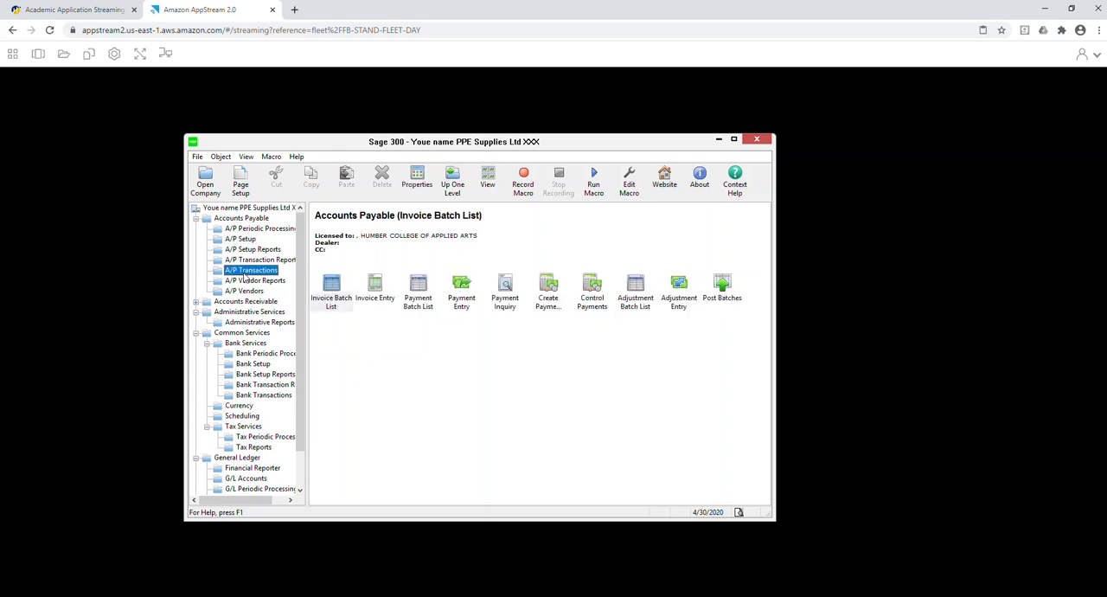
double_click(420, 292)
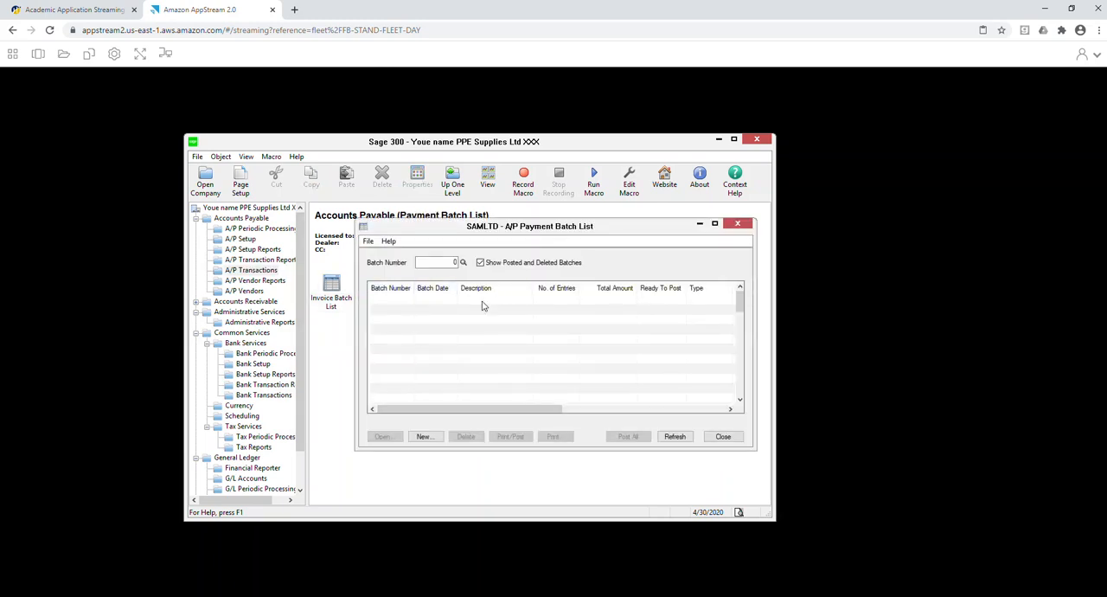
click(424, 436)
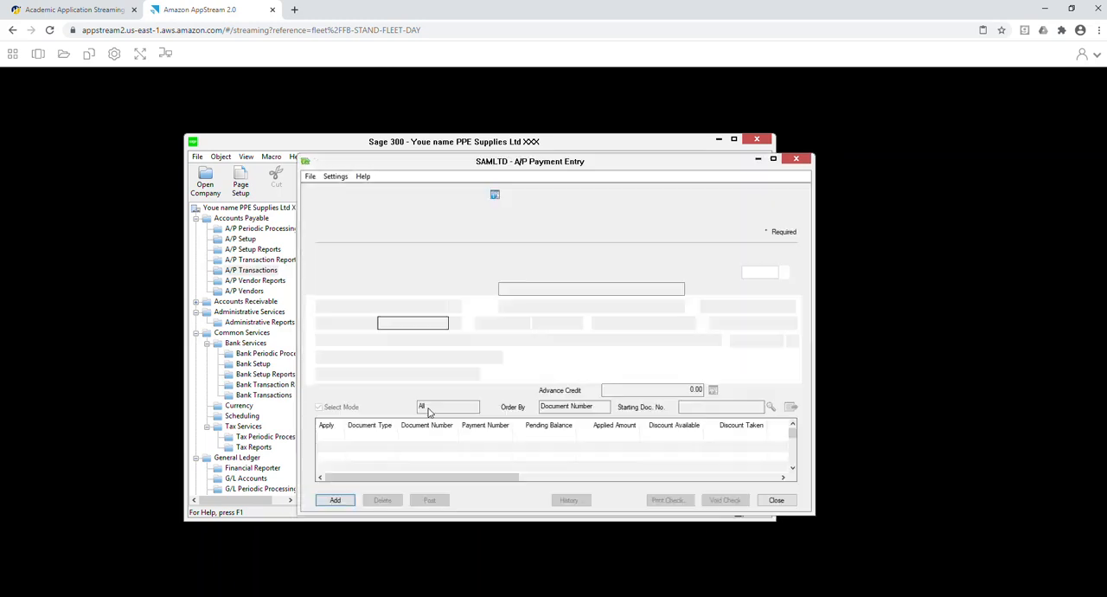
click(536, 195)
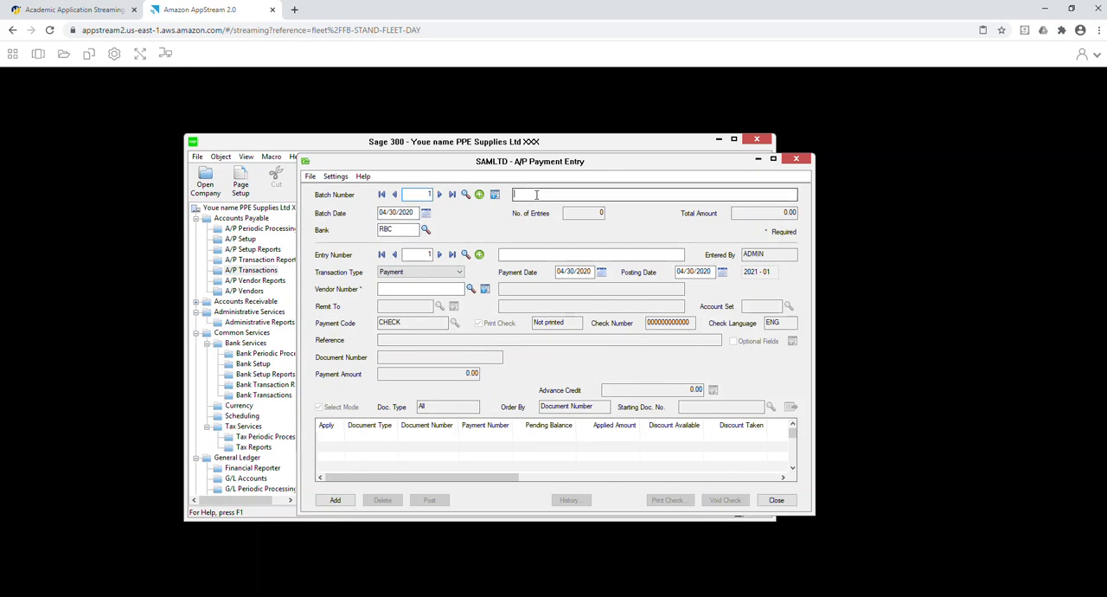
text(AP payments)
key(Tab)
key(Tab)
Select vendor 1000 for the payment entry, turn off check printing and set the check number to 1001.
click(450, 290)
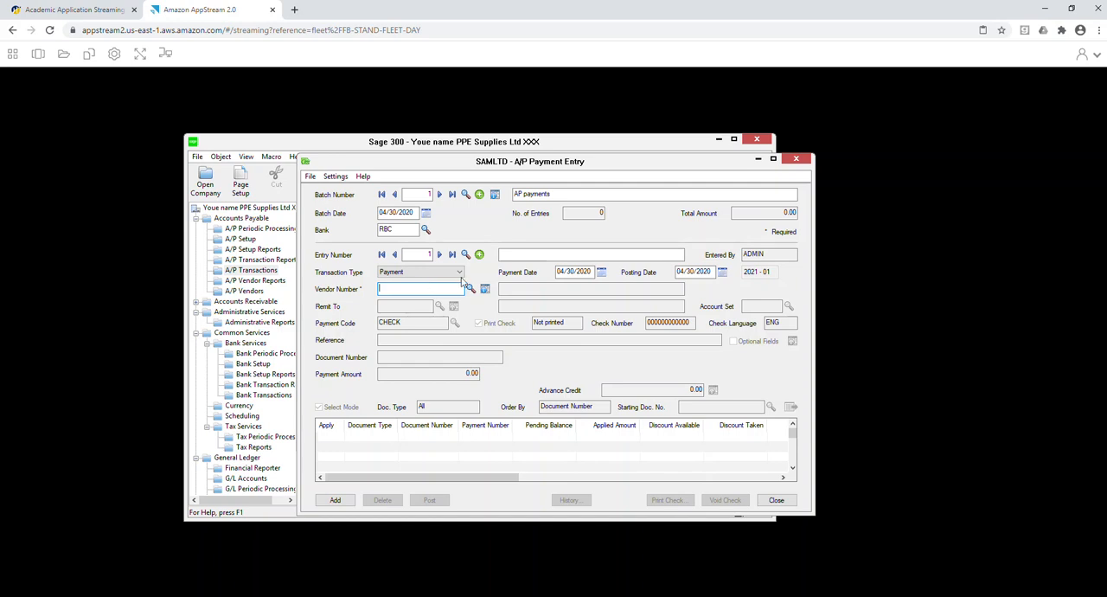
click(470, 288)
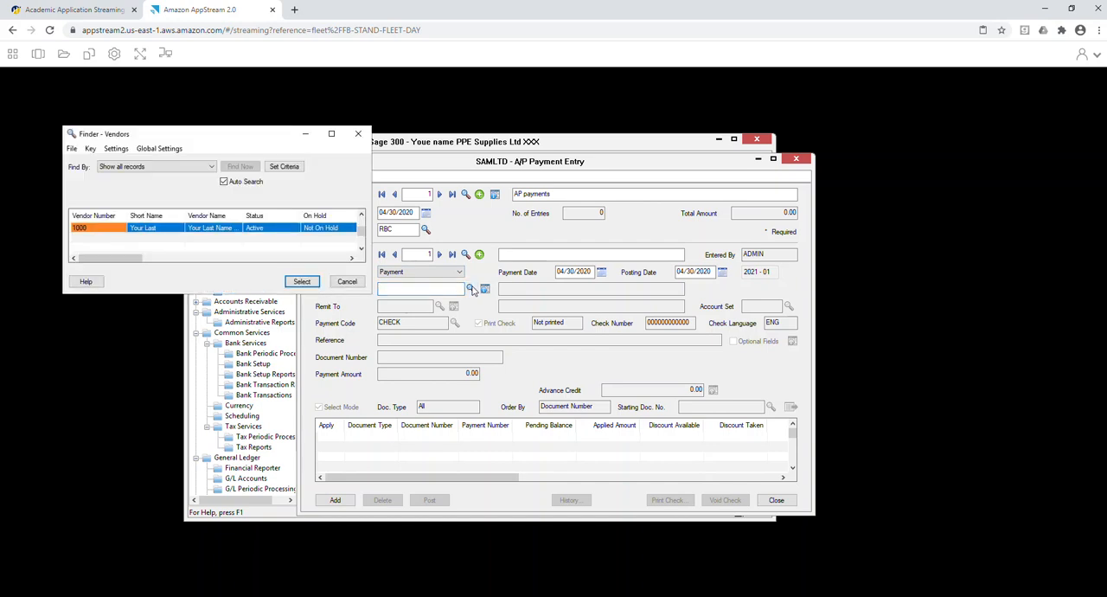
double_click(264, 229)
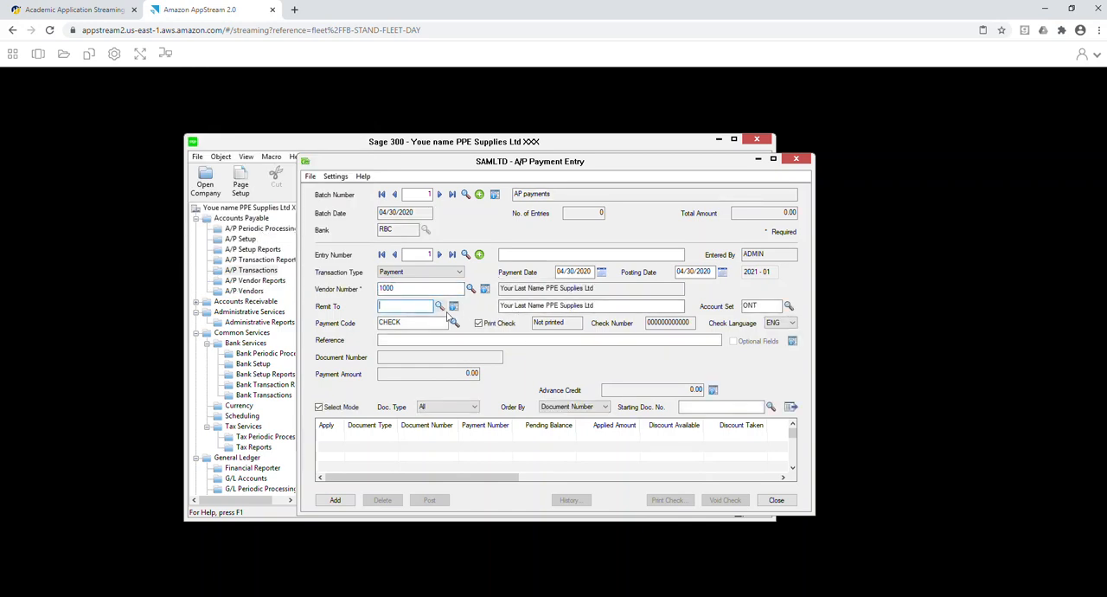
click(479, 323)
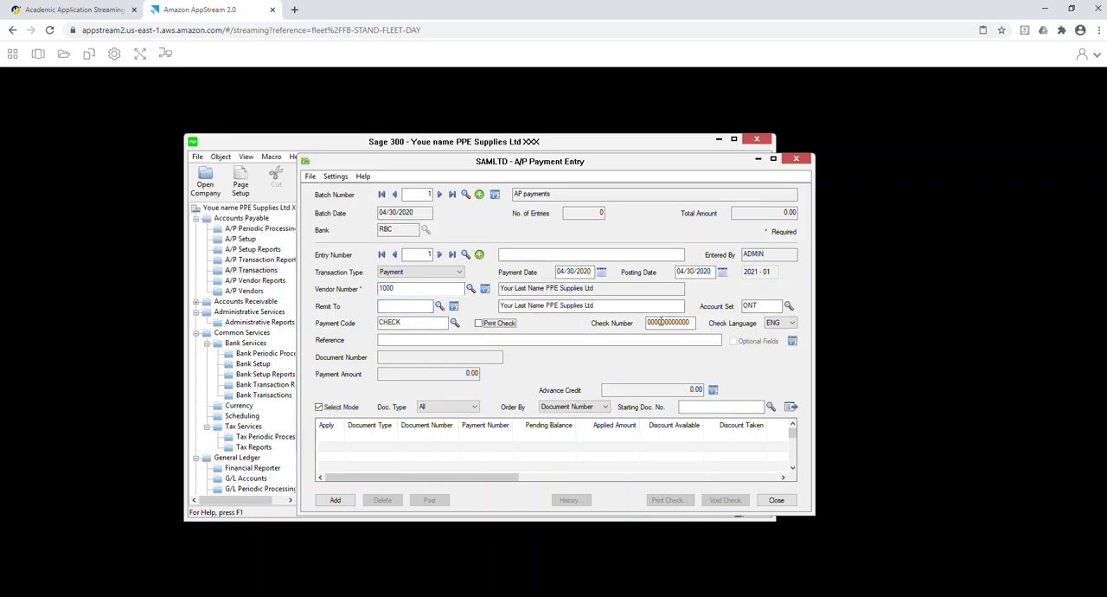
double_click(692, 321)
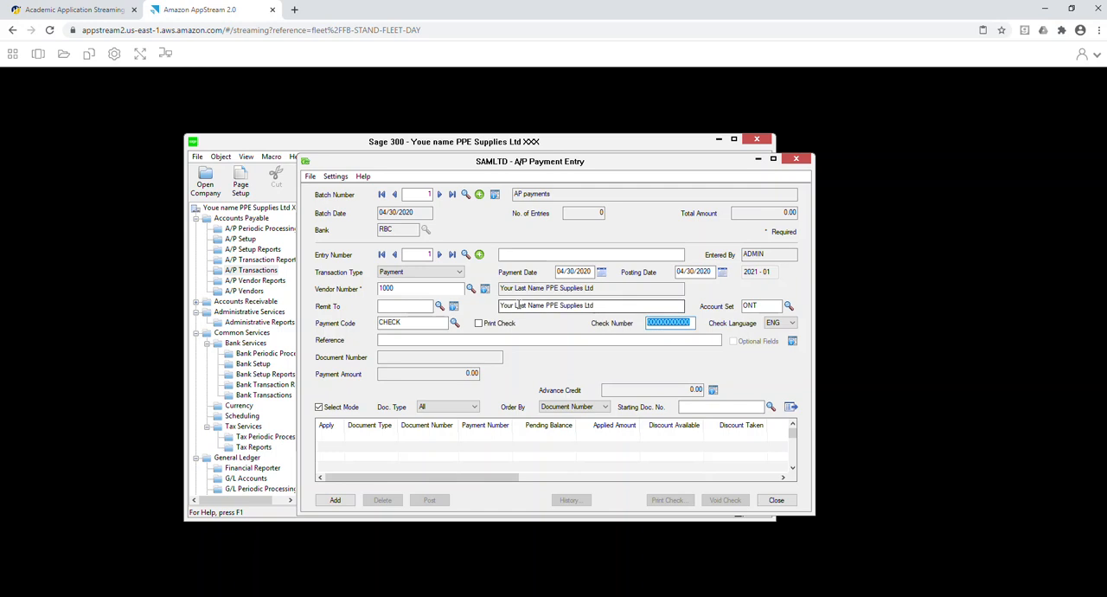
text(1001)
key(Tab)
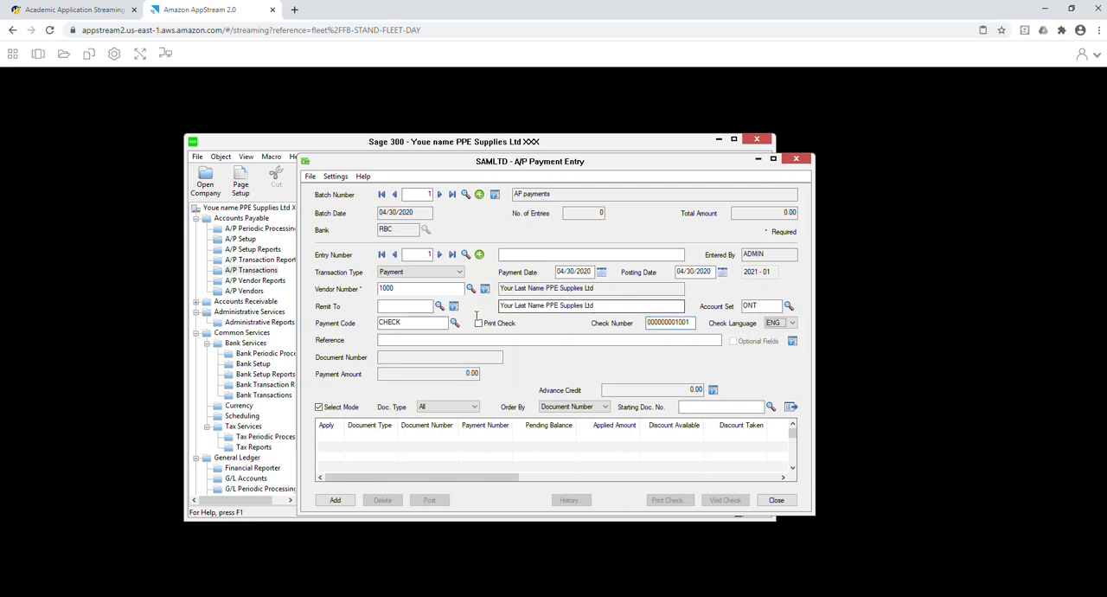
Load the vendor's open documents, apply the payment to invoice 1251 and add the entry to the batch.
click(789, 408)
double_click(327, 439)
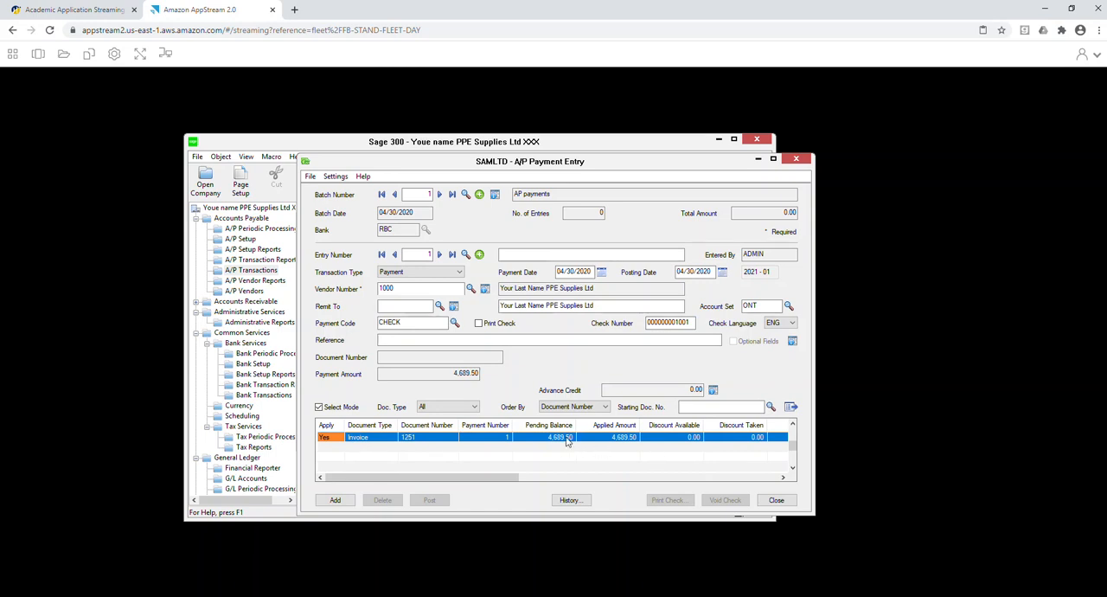
click(337, 499)
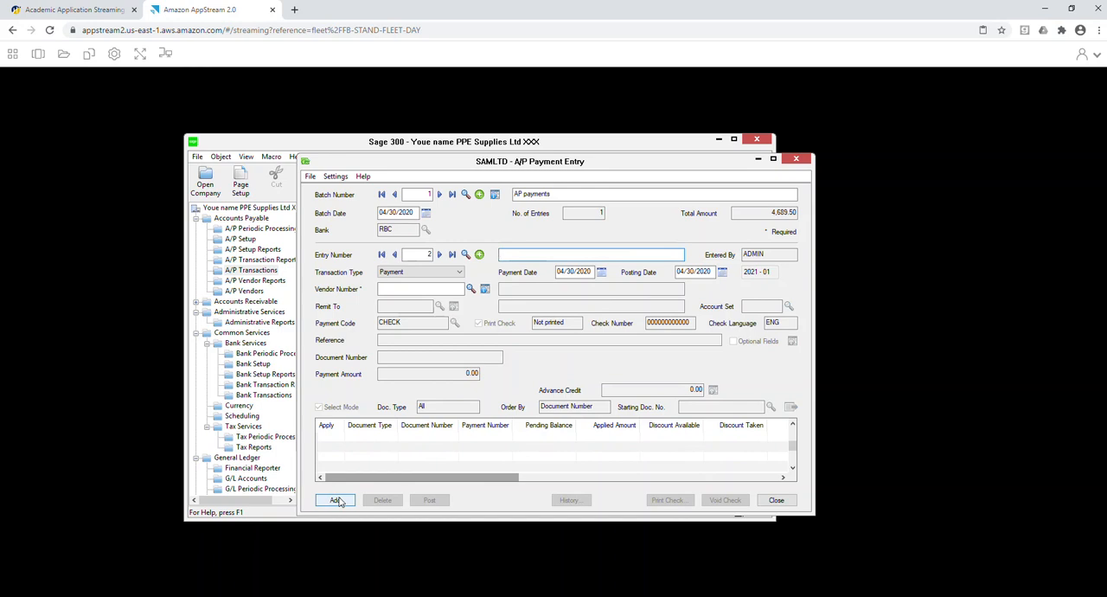
Set the second entry's transaction type to Misc. Payment and enter "ABC Landloard" as the remit-to name.
click(458, 273)
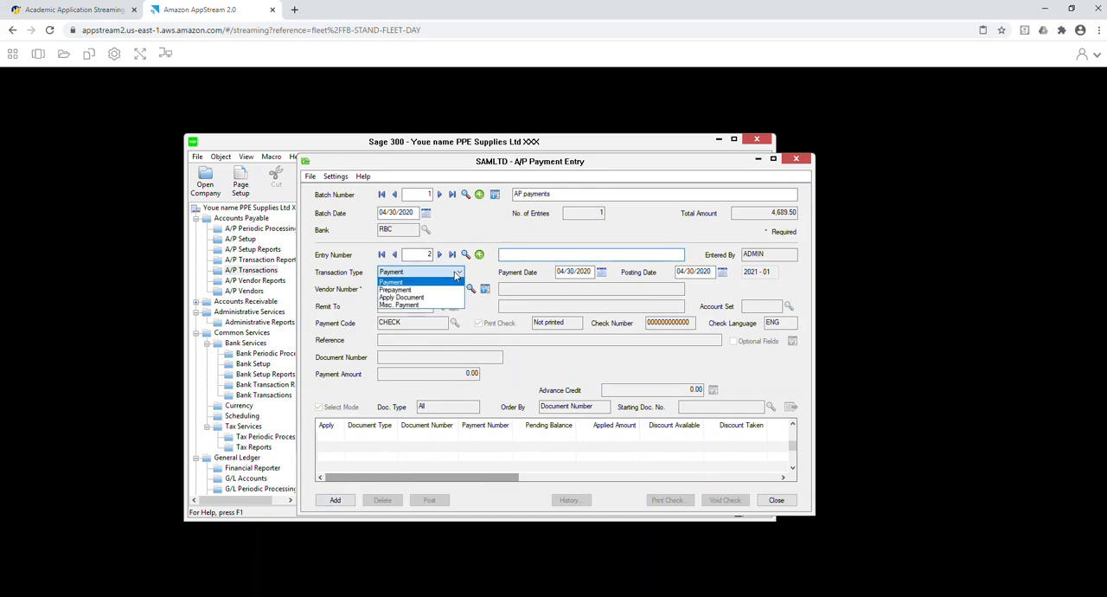
click(437, 304)
click(525, 306)
text(ABC Landlord)
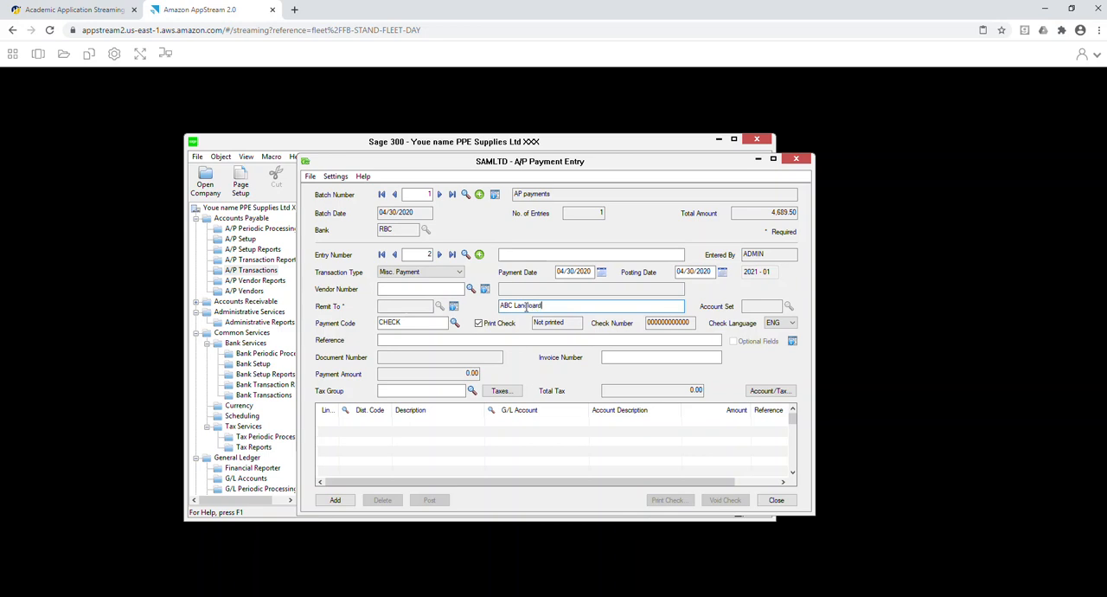
key(Tab)
click(534, 306)
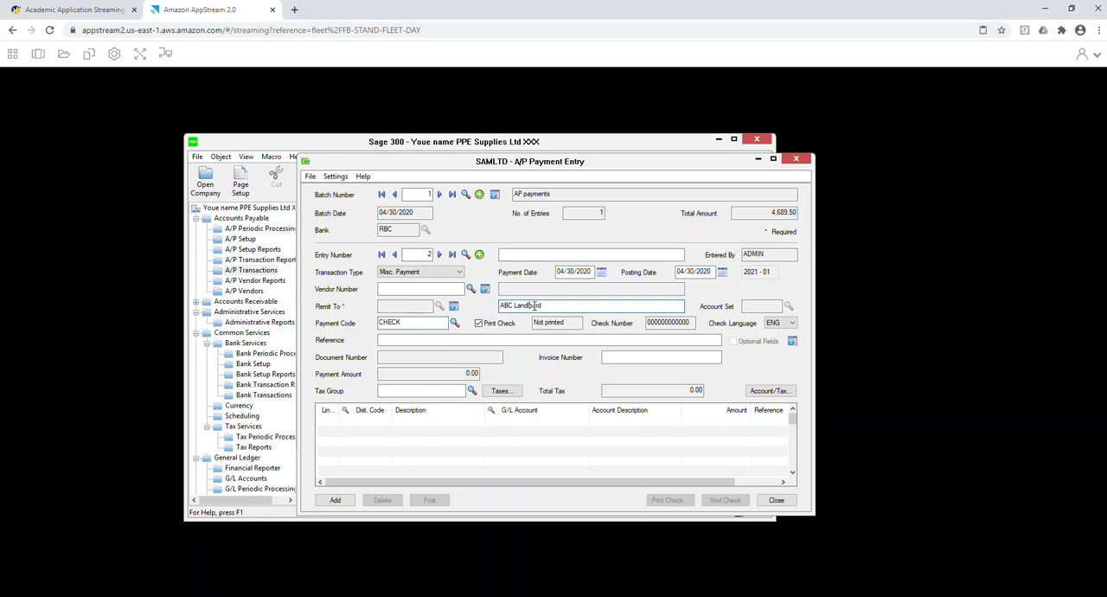
Turn off check printing for the miscellaneous payment, set its check number to 1002 and start the first detail line.
click(478, 322)
click(690, 322)
text(1002)
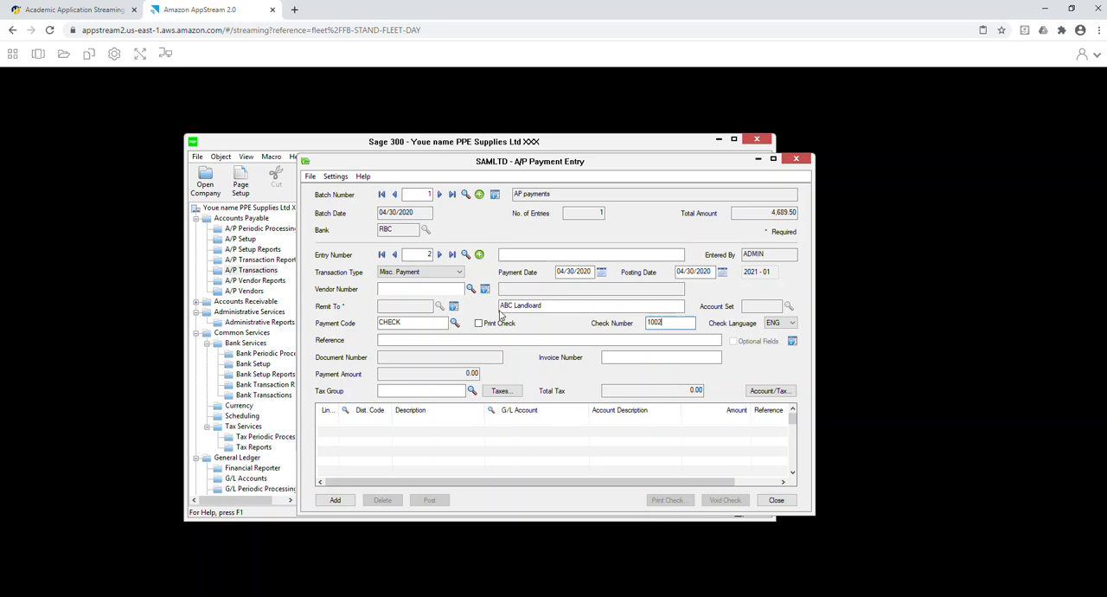
click(485, 340)
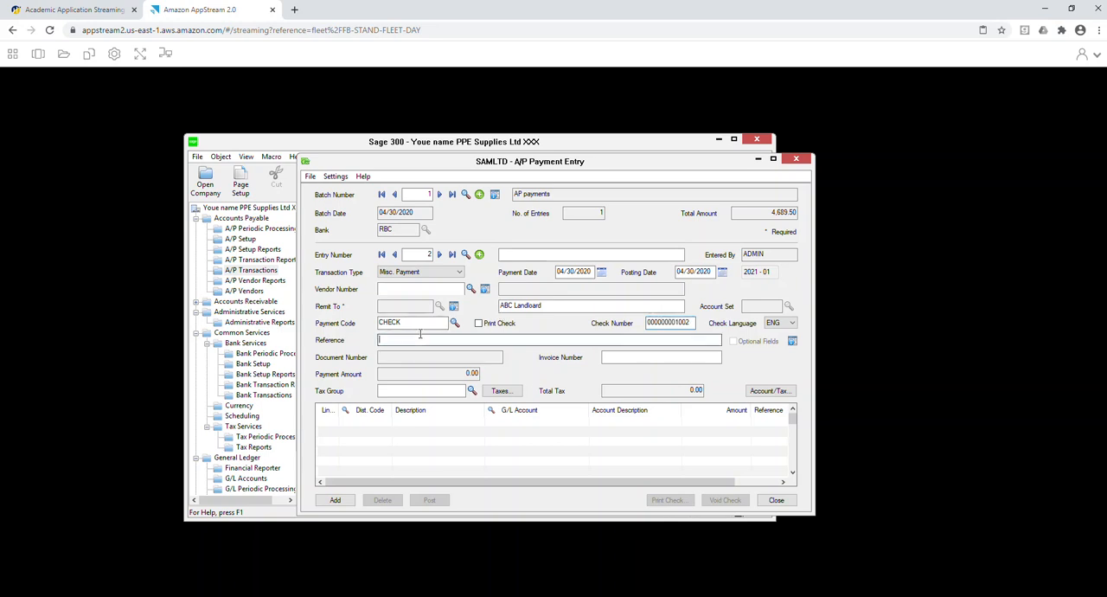
click(366, 424)
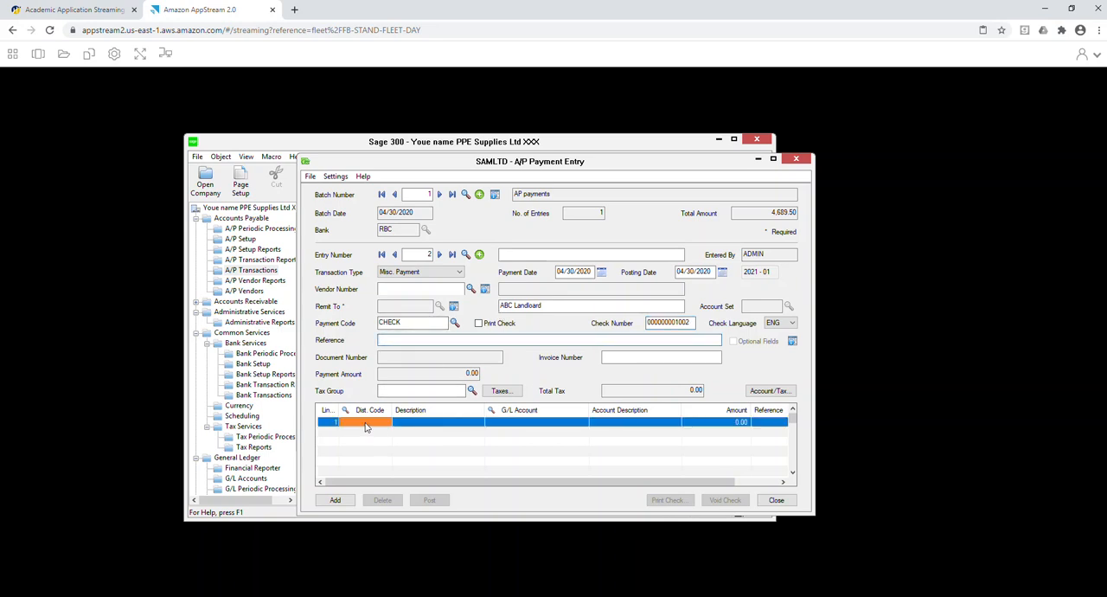
Assign the ONTARIO tax group to the ABC Landloard miscellaneous payment and dismiss the tax warning.
click(471, 391)
click(171, 231)
double_click(170, 231)
click(522, 286)
Distribute the first detail line to G/L account 5200 Rent Expenses with an amount of 1,000.00.
click(492, 411)
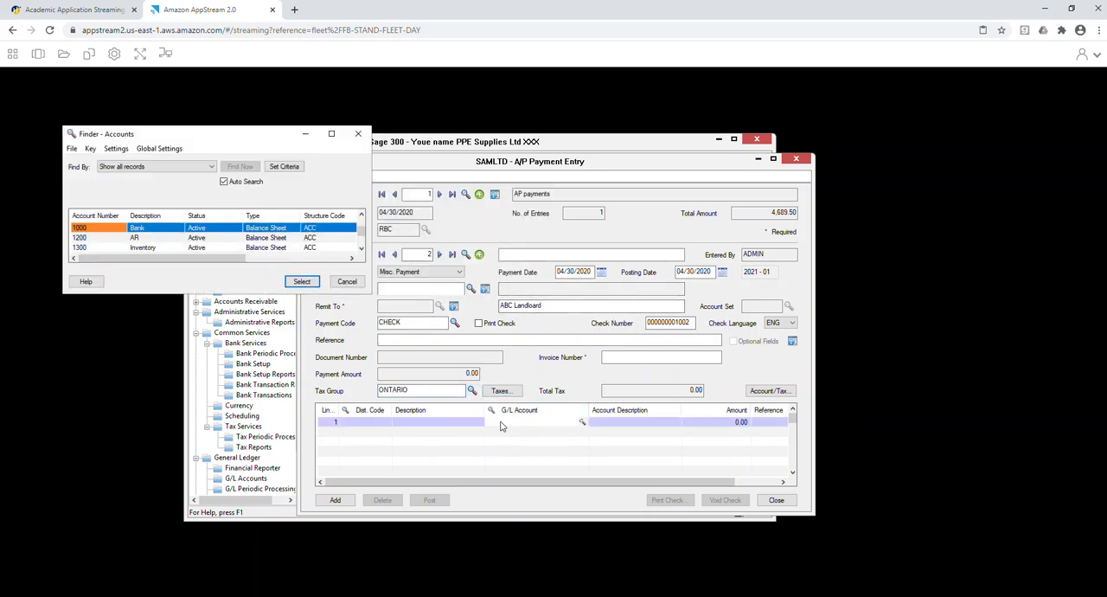
scroll(266, 248, down, 7)
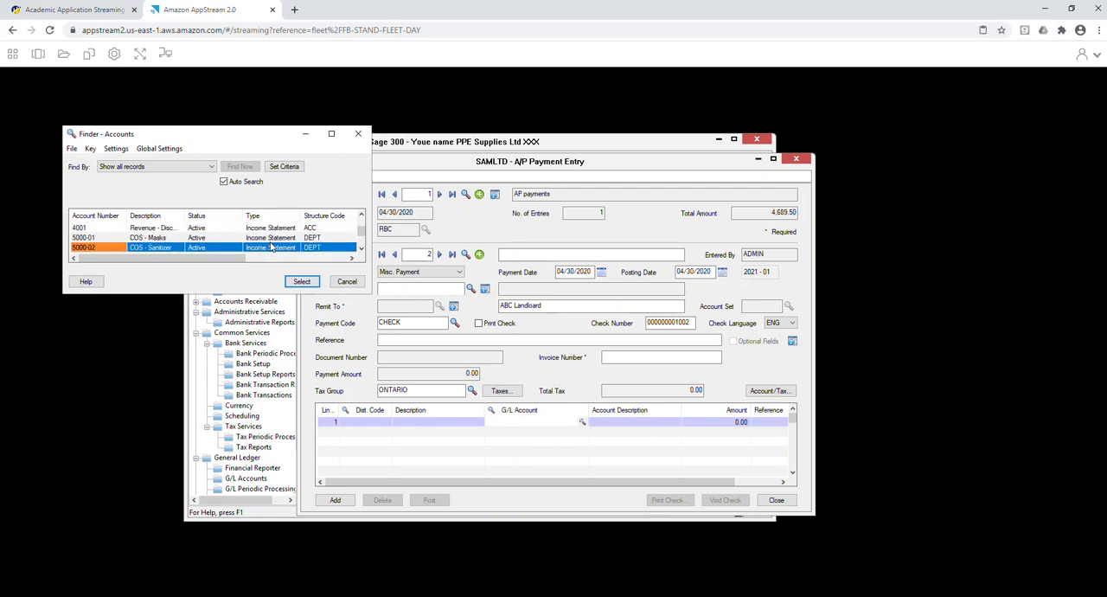
double_click(262, 247)
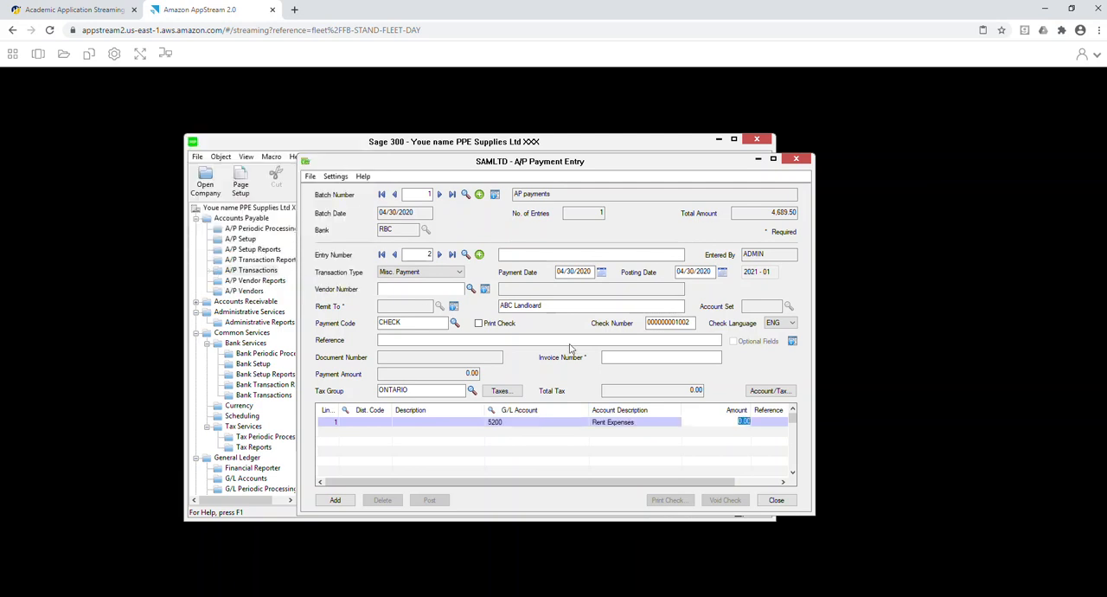
key(Tab)
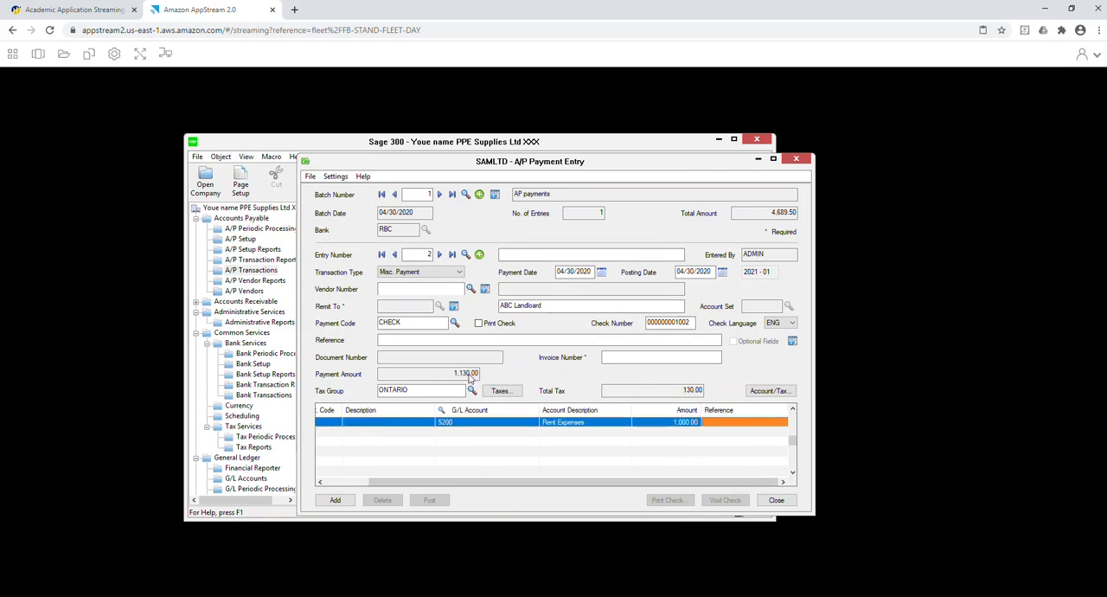
Enter APR 2020 as the rent payment's invoice number and add the entry to the batch.
click(616, 357)
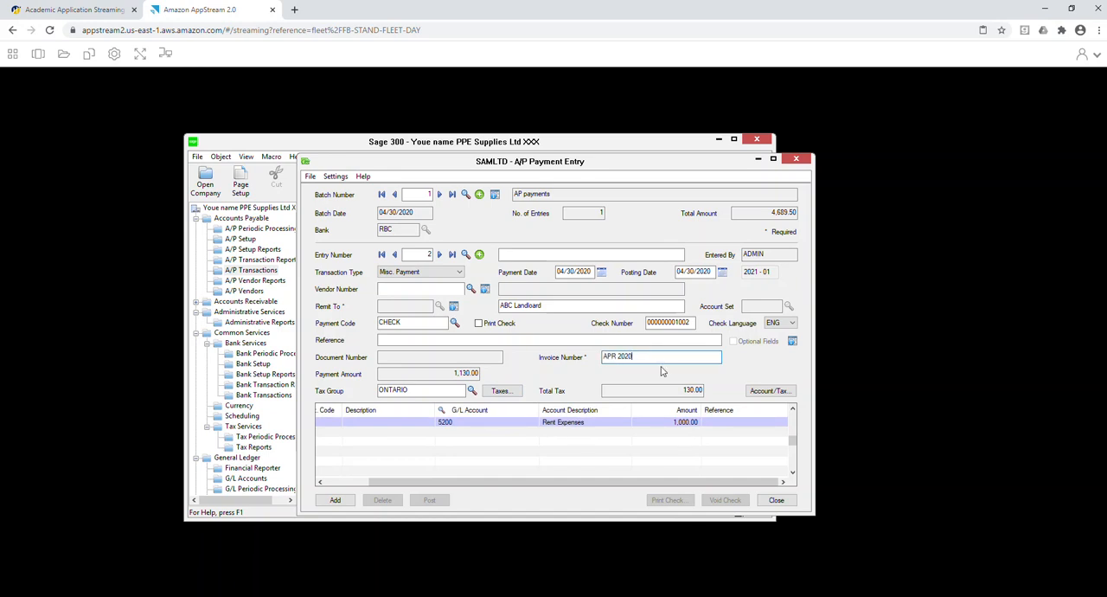
key(Tab)
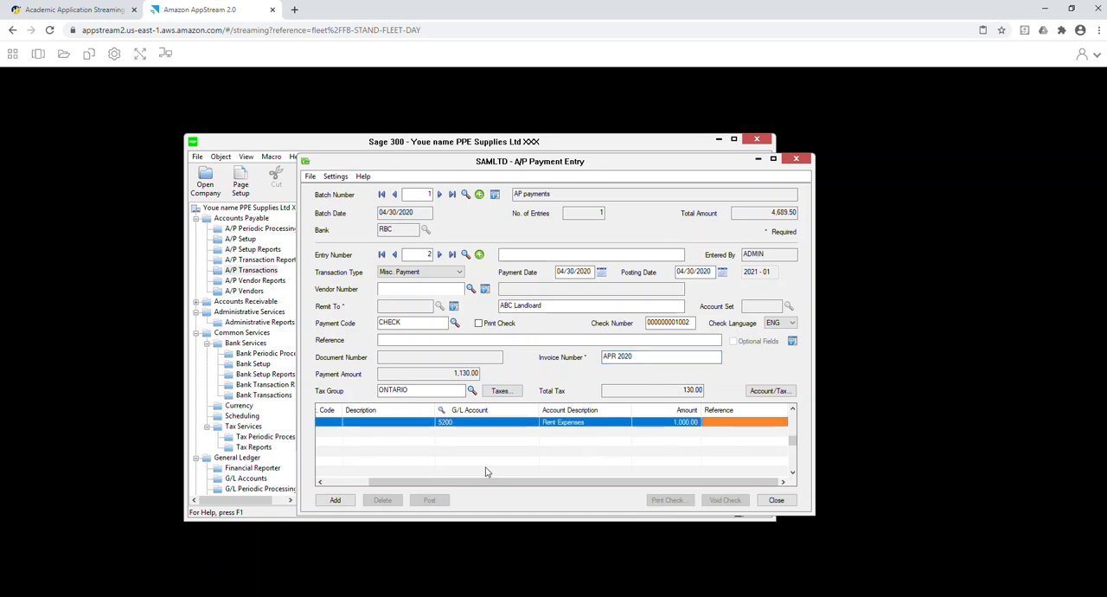
click(335, 500)
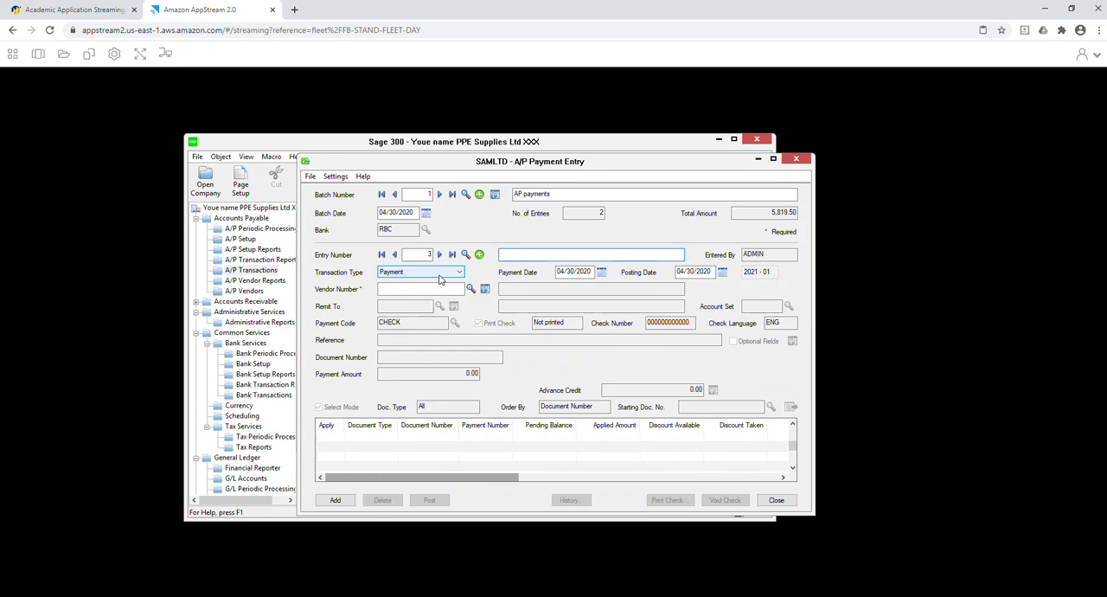
Set the third entry's transaction type to Misc. Payment and check the available payment codes, keeping CHECK.
click(448, 271)
click(432, 305)
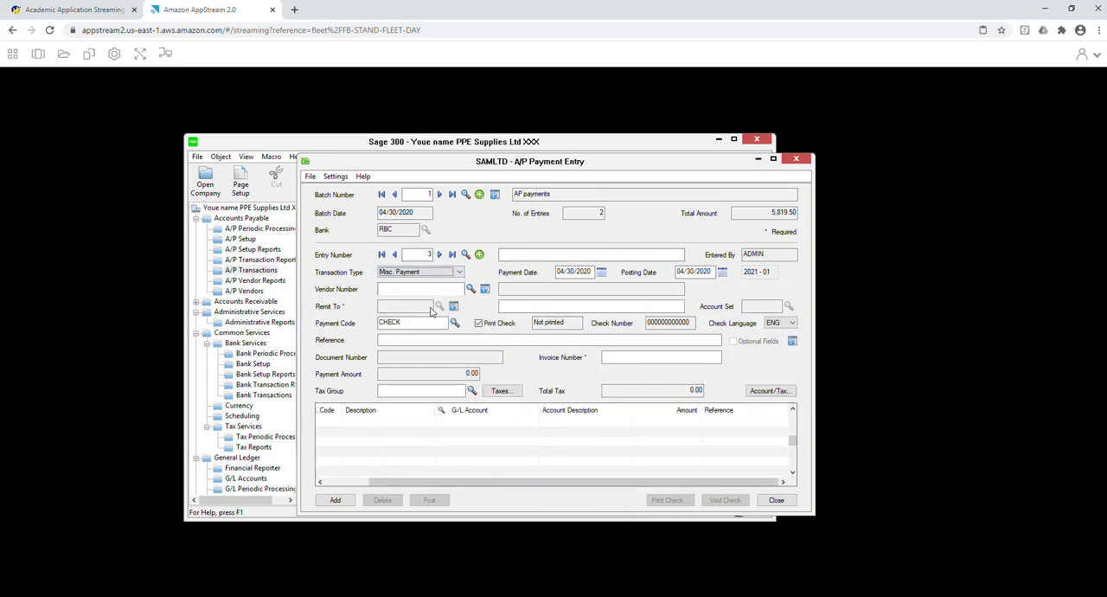
click(455, 323)
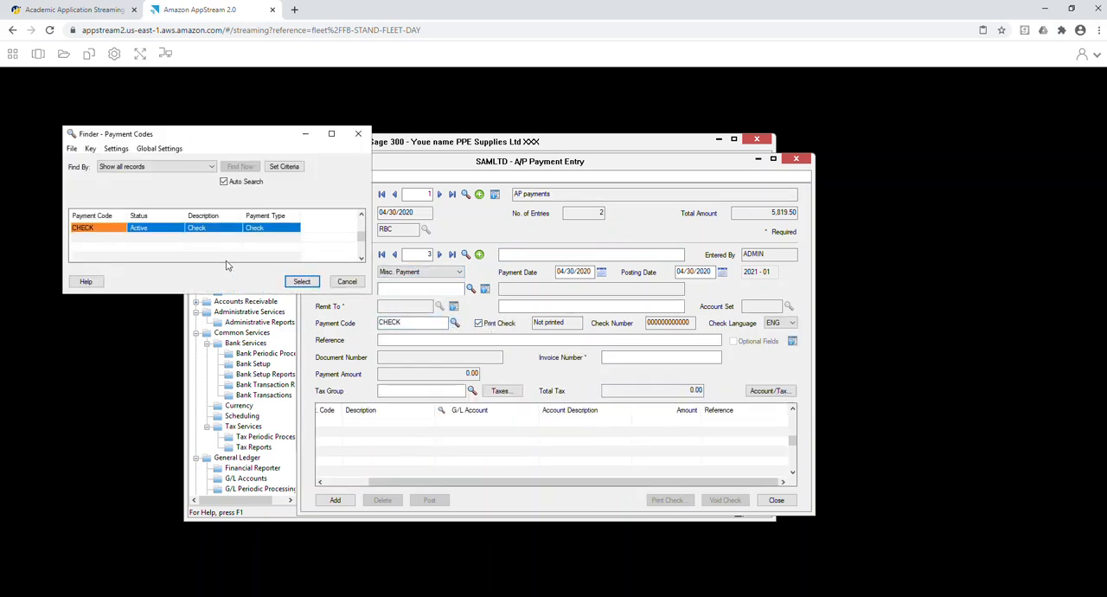
click(347, 282)
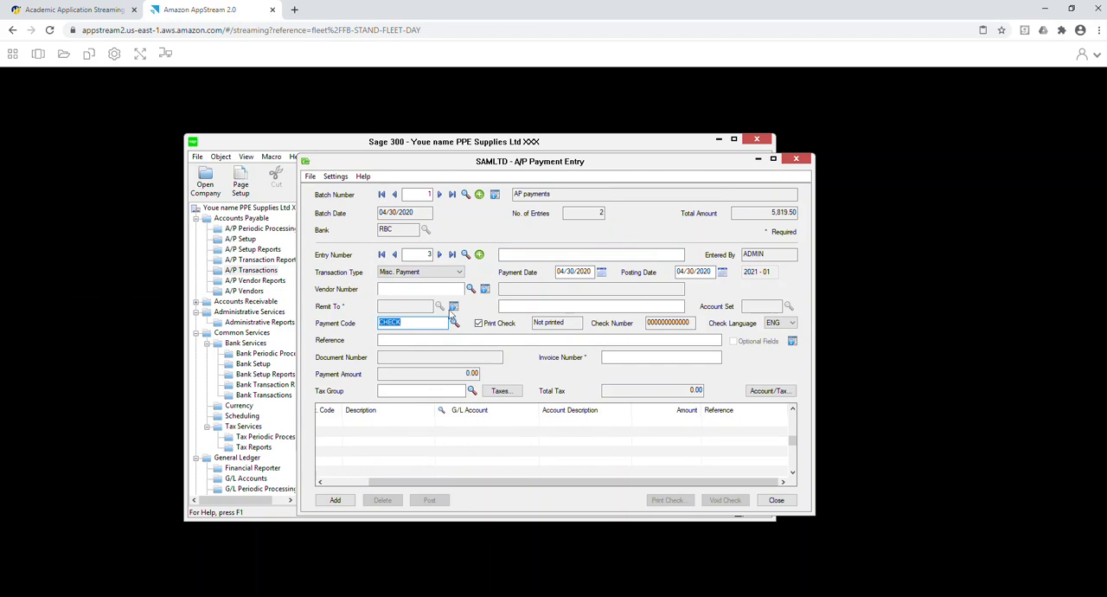
Turn off check printing for the third entry and set its check number to 1003.
click(500, 324)
click(693, 322)
text(1003)
key(Tab)
Enter "Home Depot" as the remit-to name and assign the ONTARIO tax group, dismissing the tax warning.
click(513, 304)
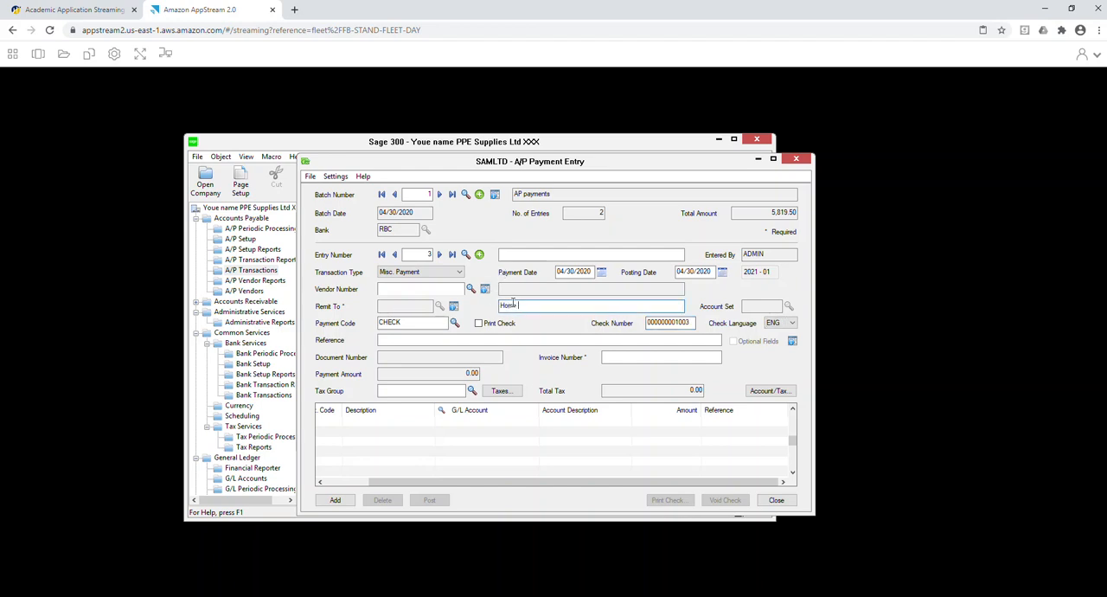
key(Tab)
key(Tab)
key(Tab)
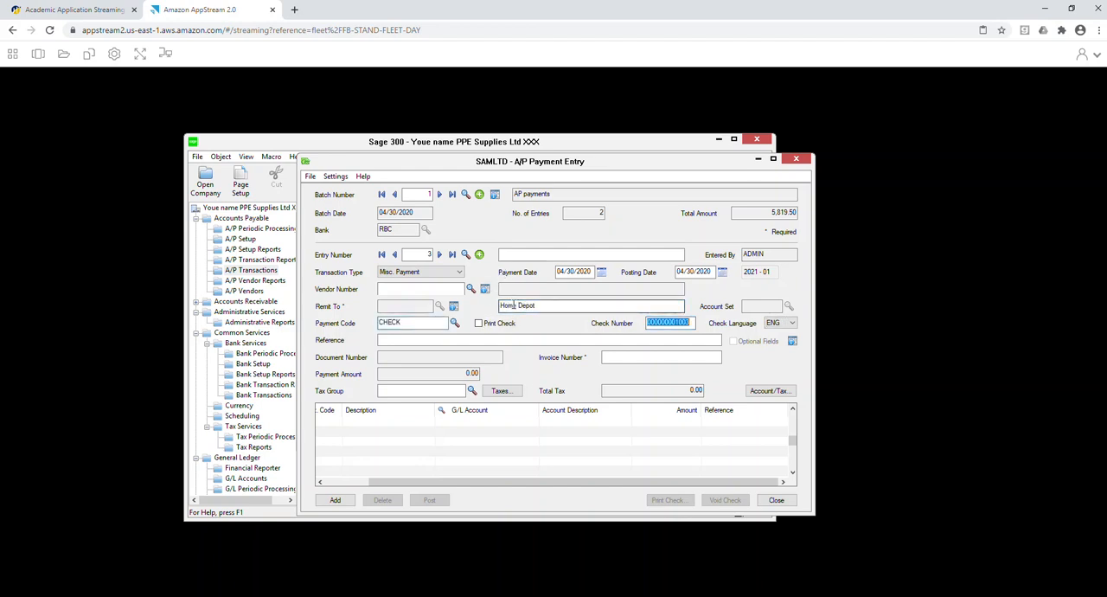
click(472, 391)
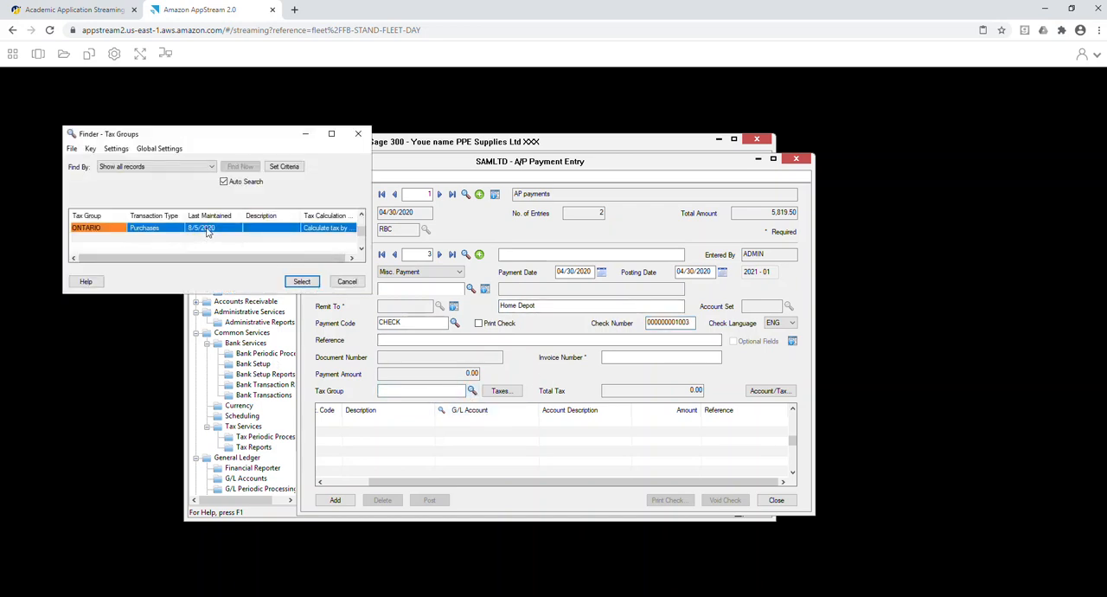
double_click(207, 229)
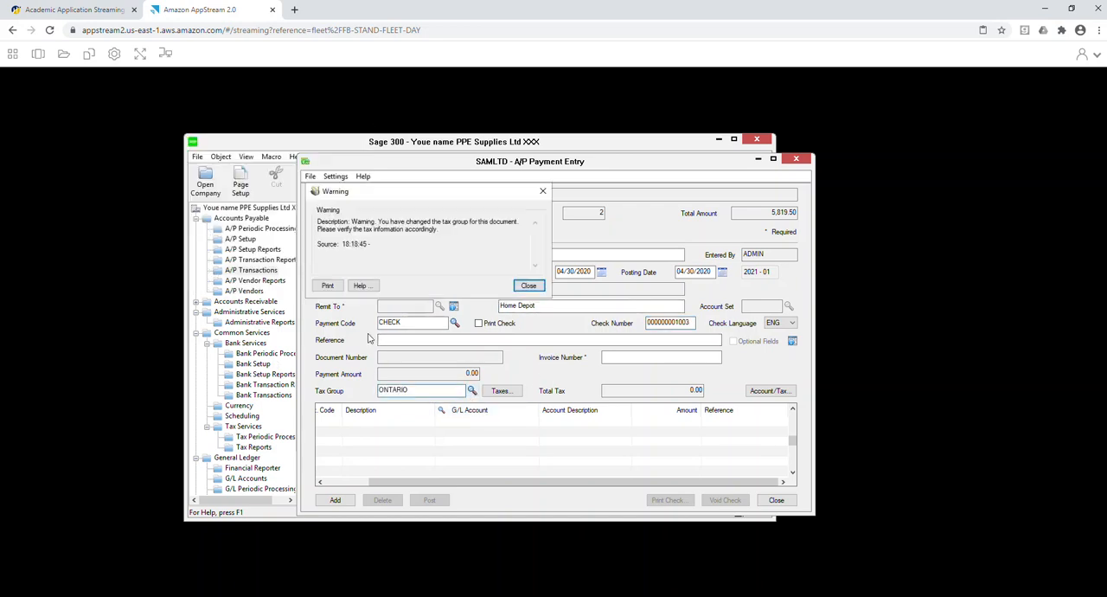
click(527, 285)
Add a detail line to G/L account 1400 Furn & Fixture with an amount of 3,200.00.
click(441, 424)
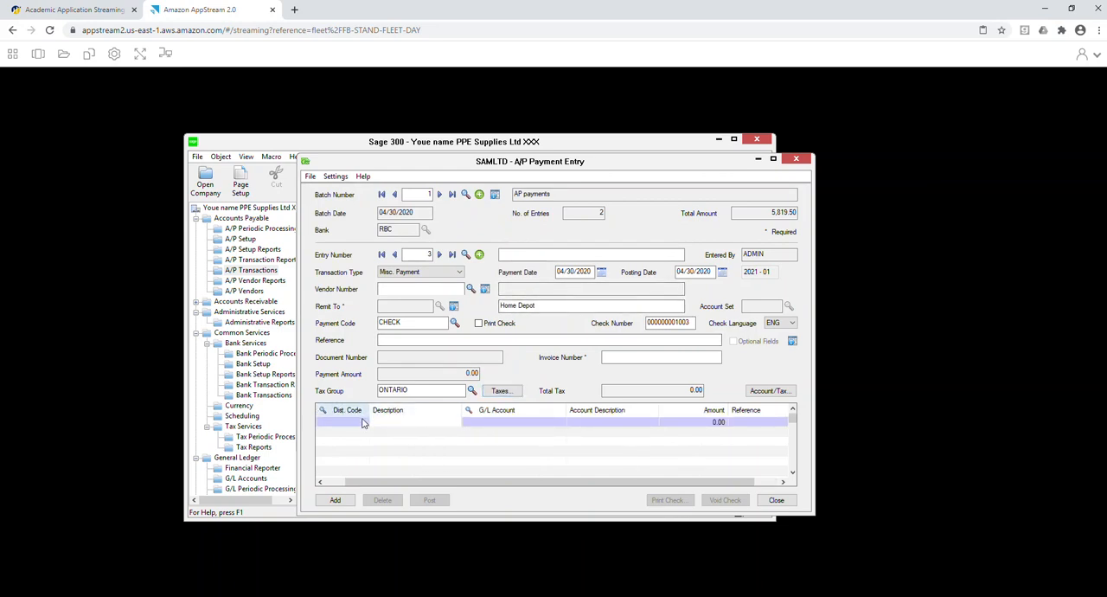
drag(413, 486, 336, 485)
click(563, 423)
click(582, 421)
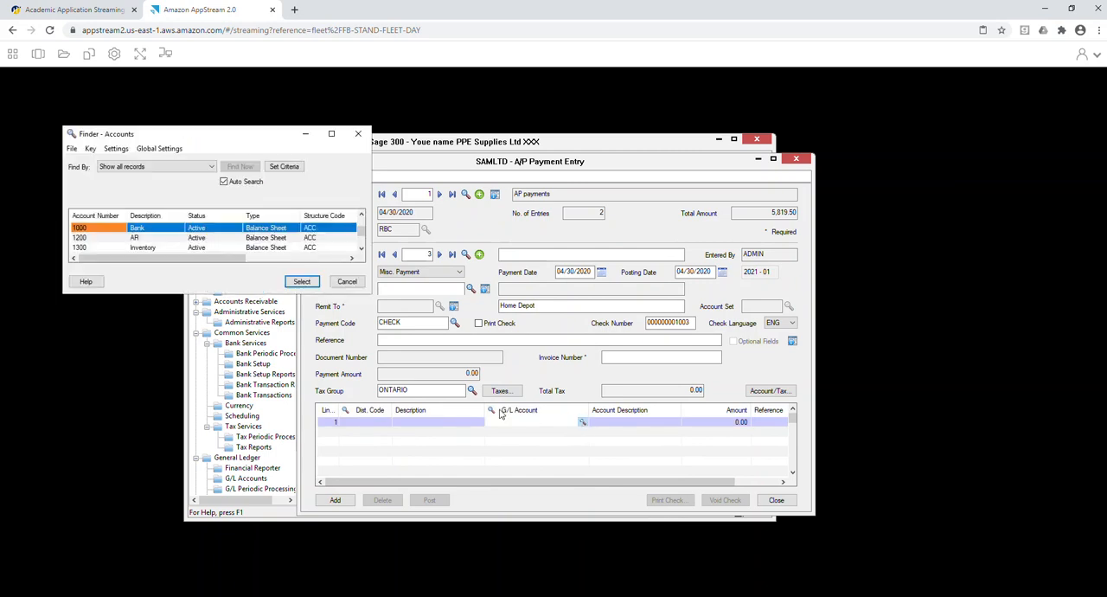
click(187, 247)
key(Down)
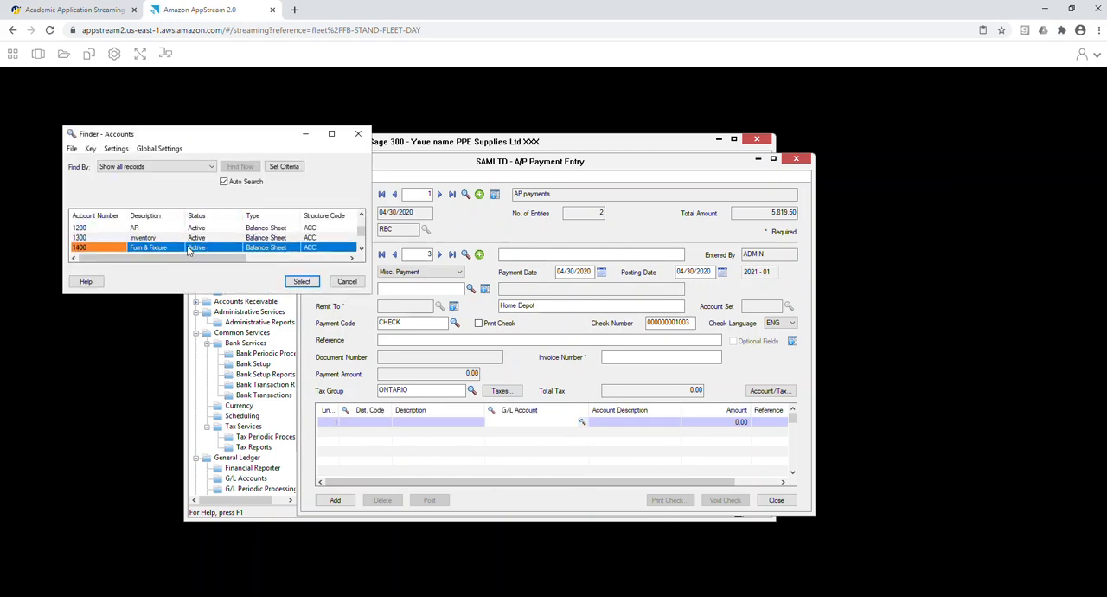
double_click(187, 249)
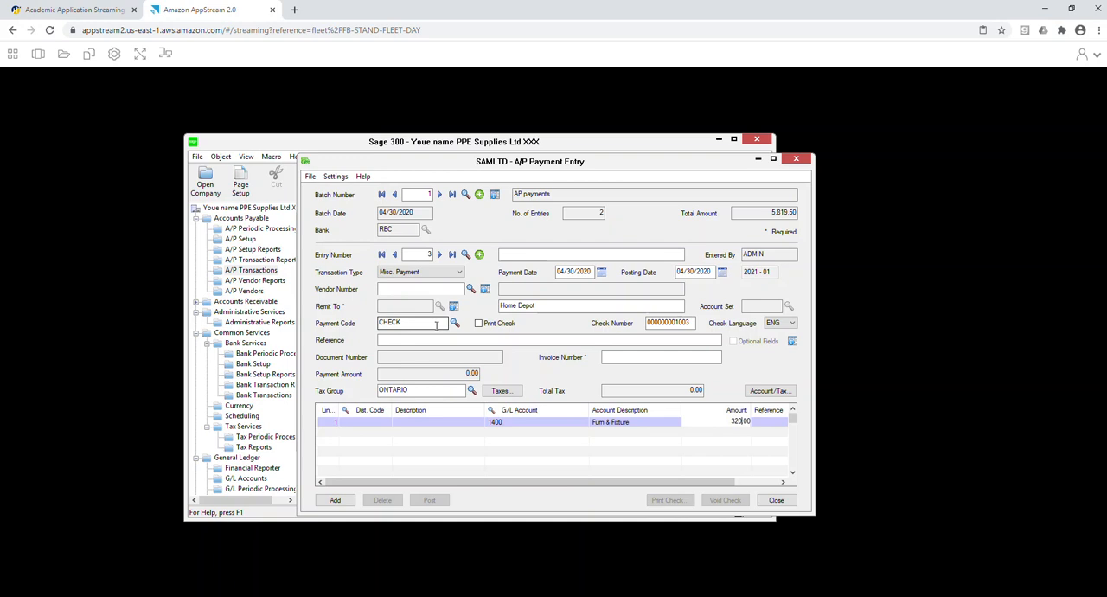
key(Tab)
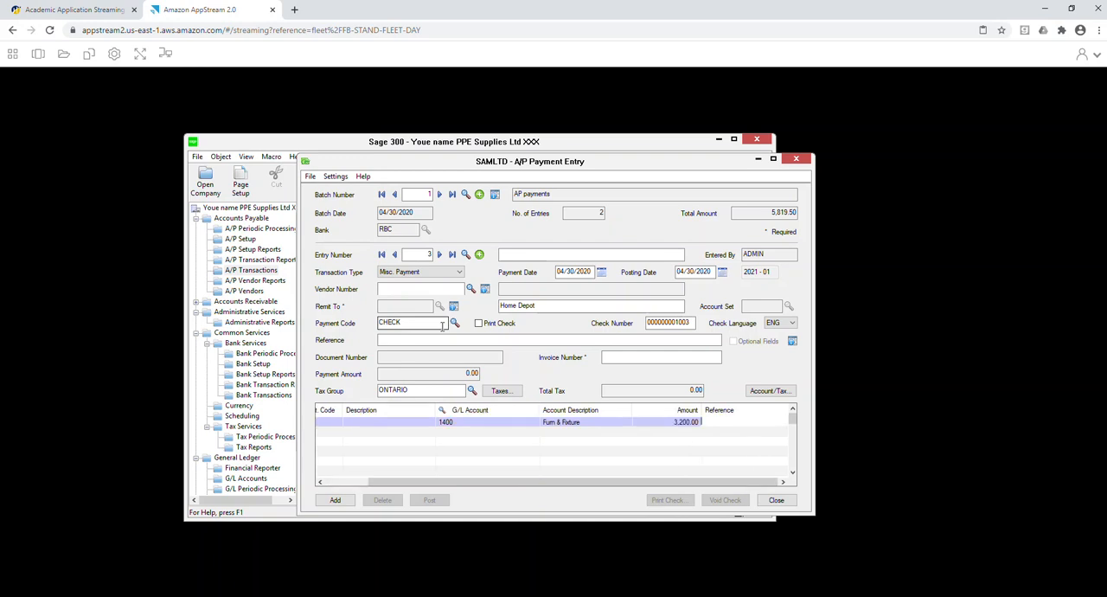
click(559, 452)
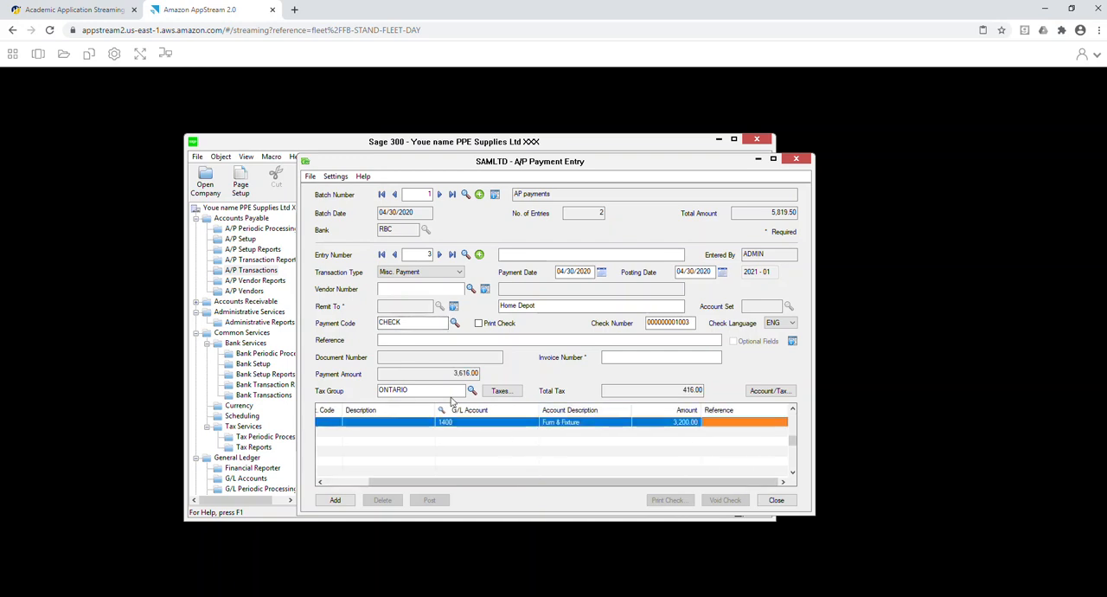
Enter 1939 as the Home Depot payment's invoice number, add the entry to the batch and leave payment entry.
click(334, 500)
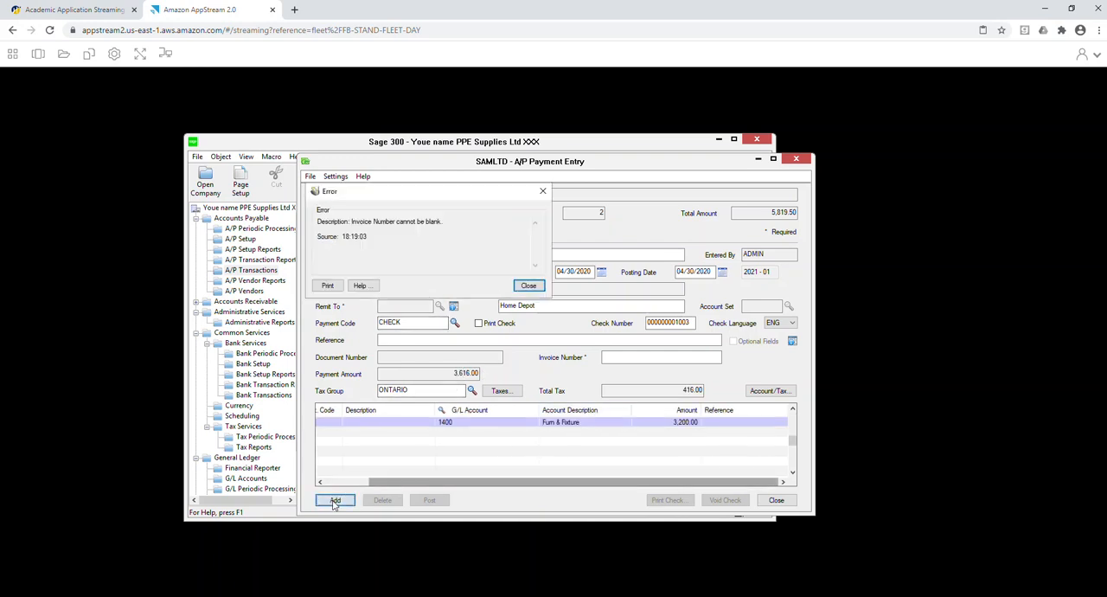
click(529, 285)
click(627, 356)
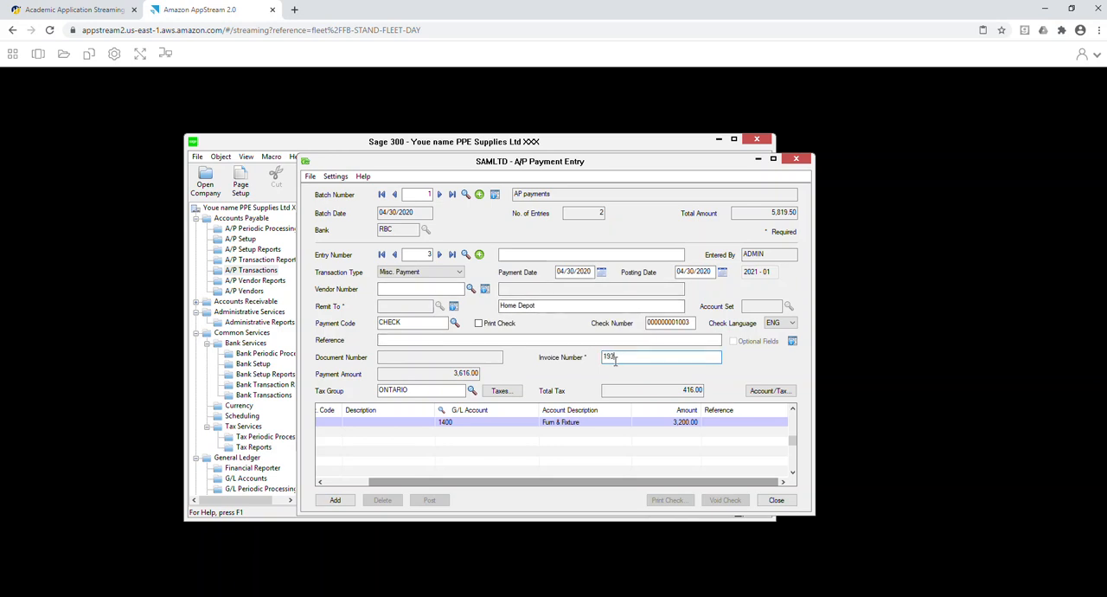
click(336, 500)
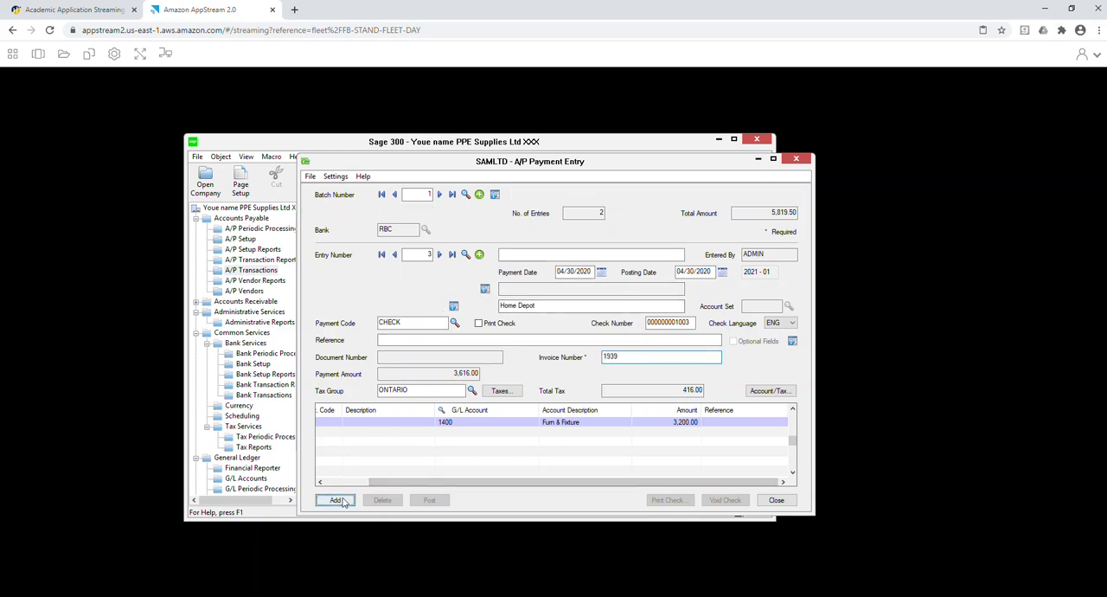
click(776, 501)
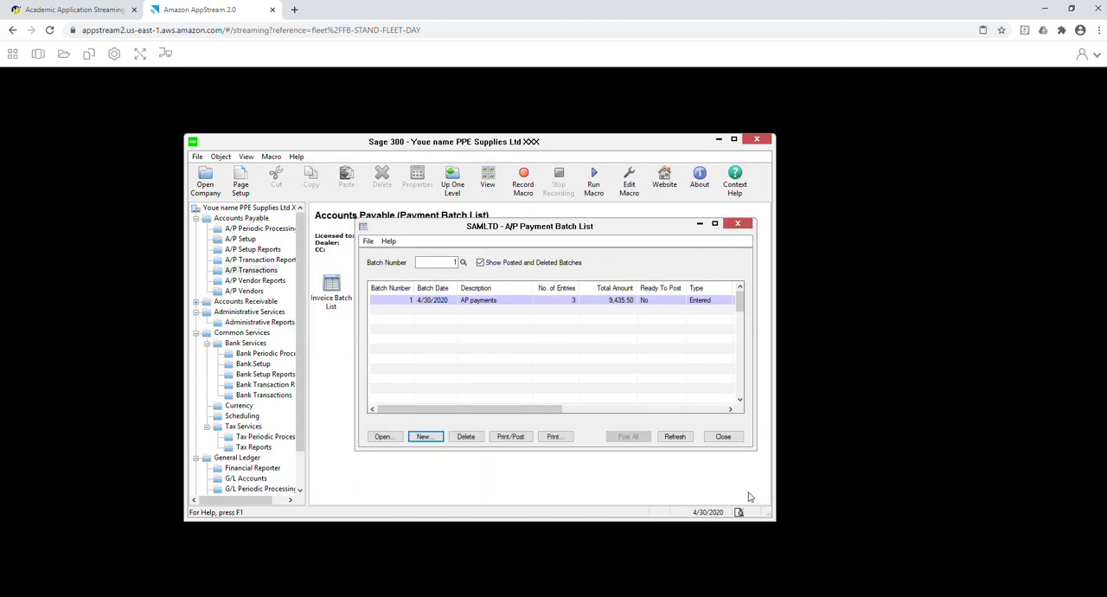
Mark the AP payments batch as ready to post and post it, then close the payment batch list.
double_click(657, 306)
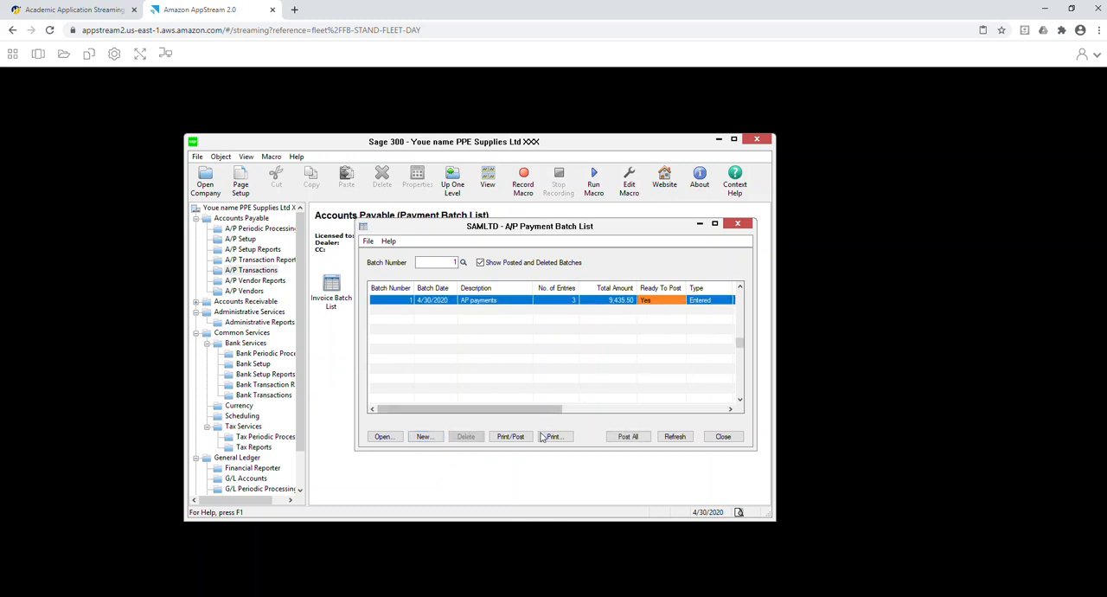
click(510, 437)
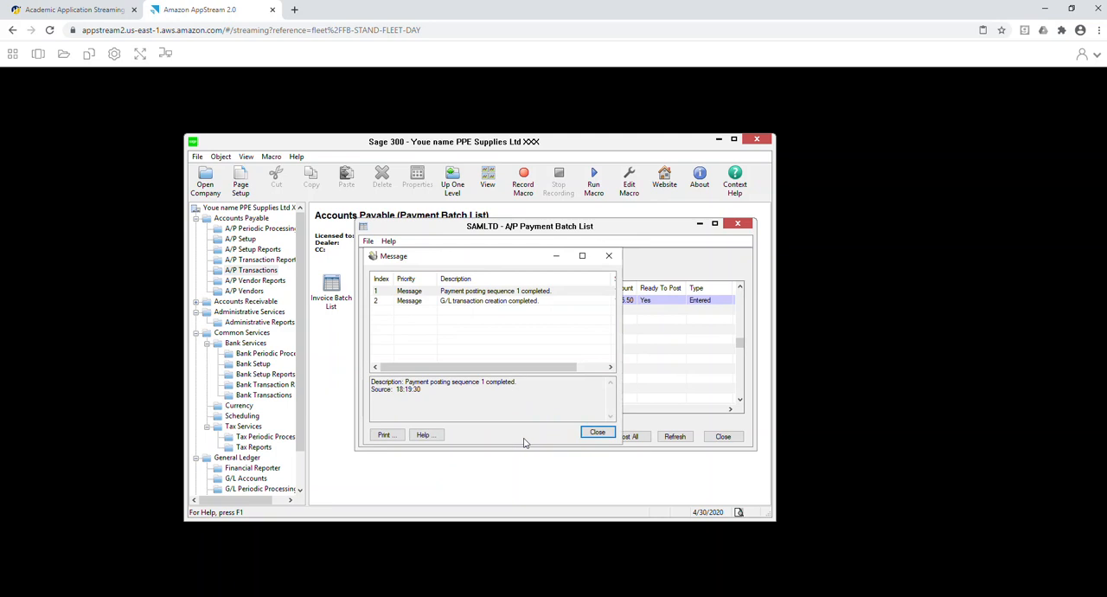
click(596, 432)
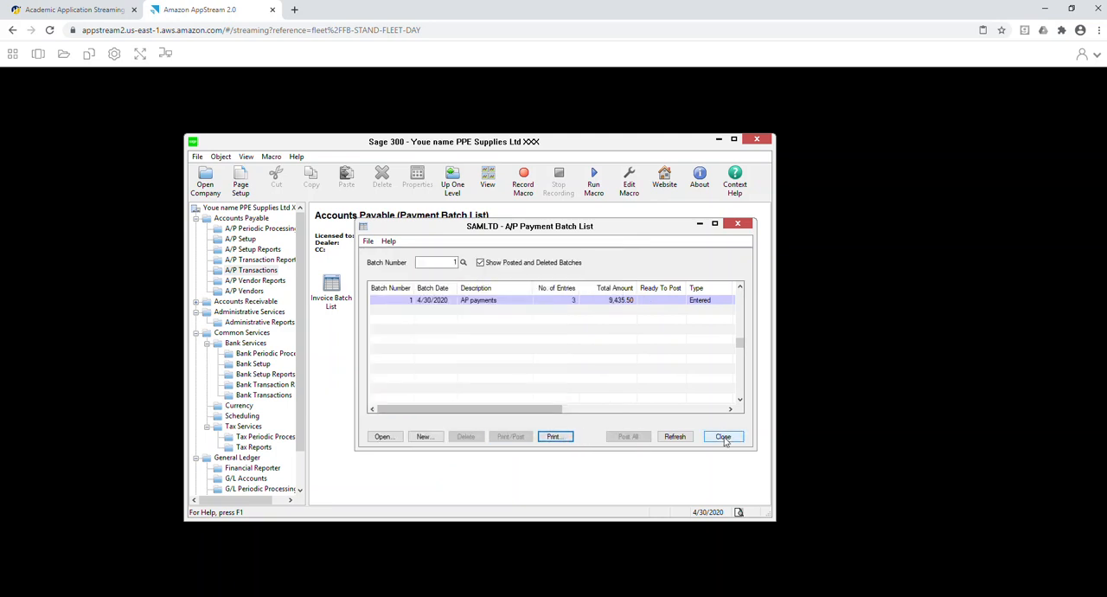
click(725, 439)
Check the posting status of the Invoices batch in the A/P invoice batch list, then close the list.
click(417, 294)
double_click(330, 298)
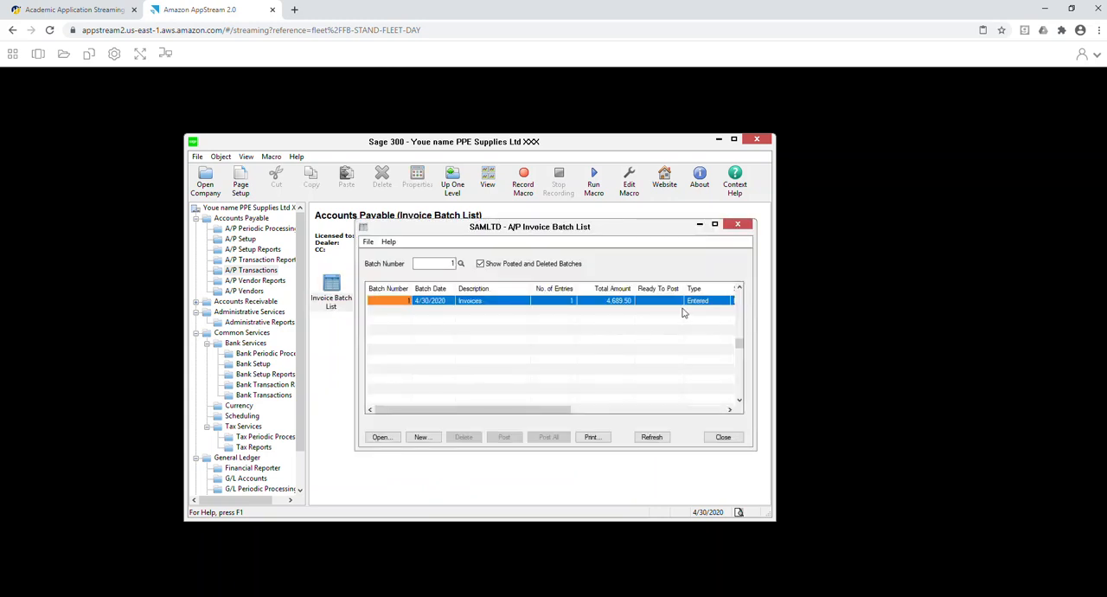
click(667, 304)
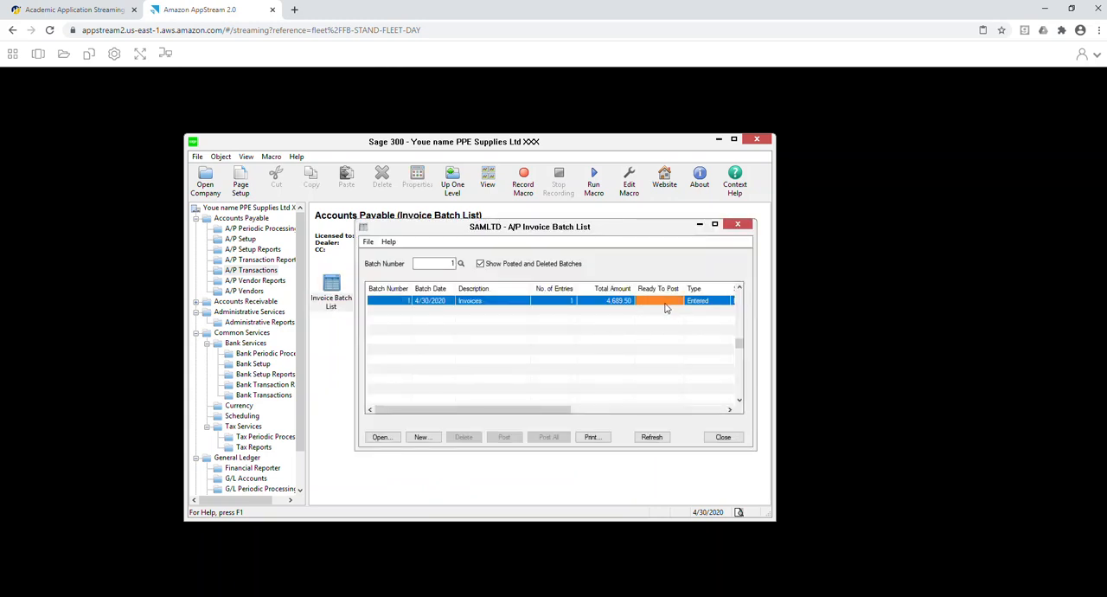
click(729, 410)
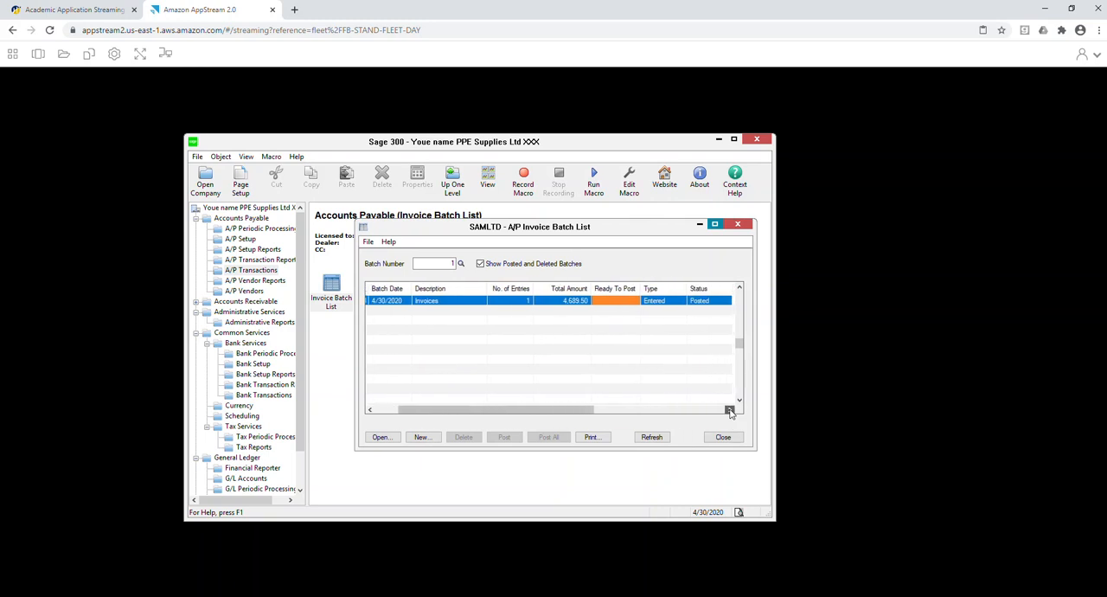
click(738, 225)
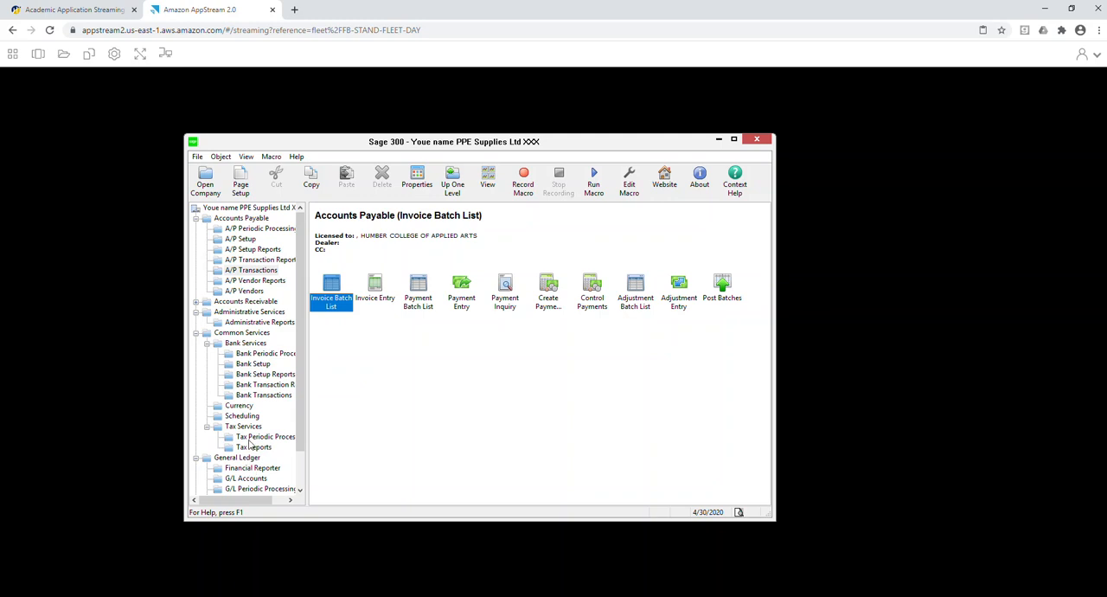
Print the A/P Distribution Codes setup report to preview for the full range of codes.
scroll(249, 446, down, 2)
scroll(250, 466, up, 2)
scroll(250, 415, down, 2)
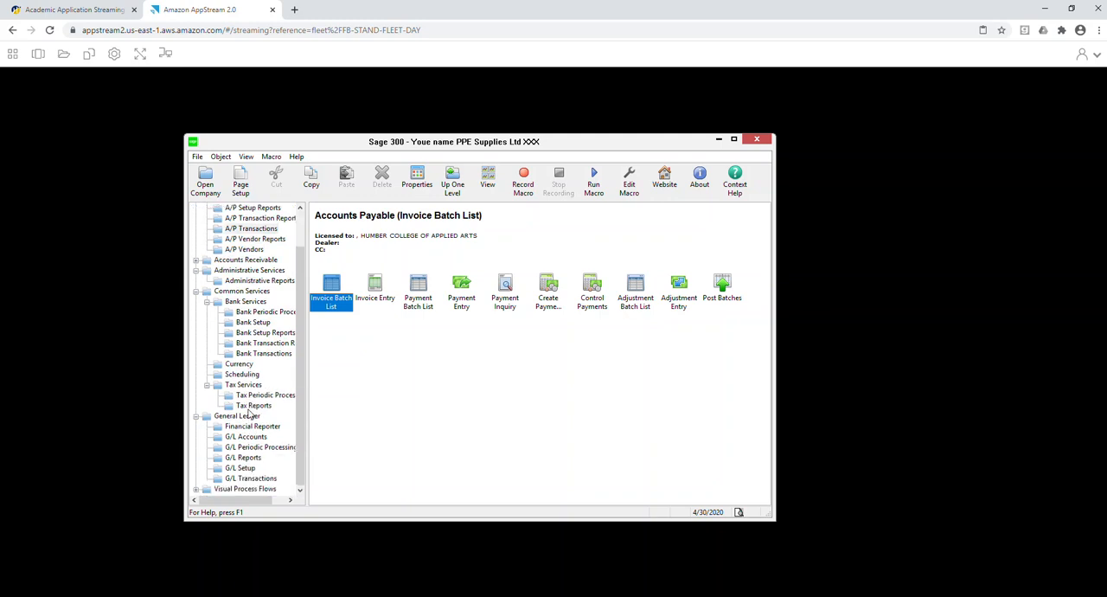
scroll(250, 415, up, 2)
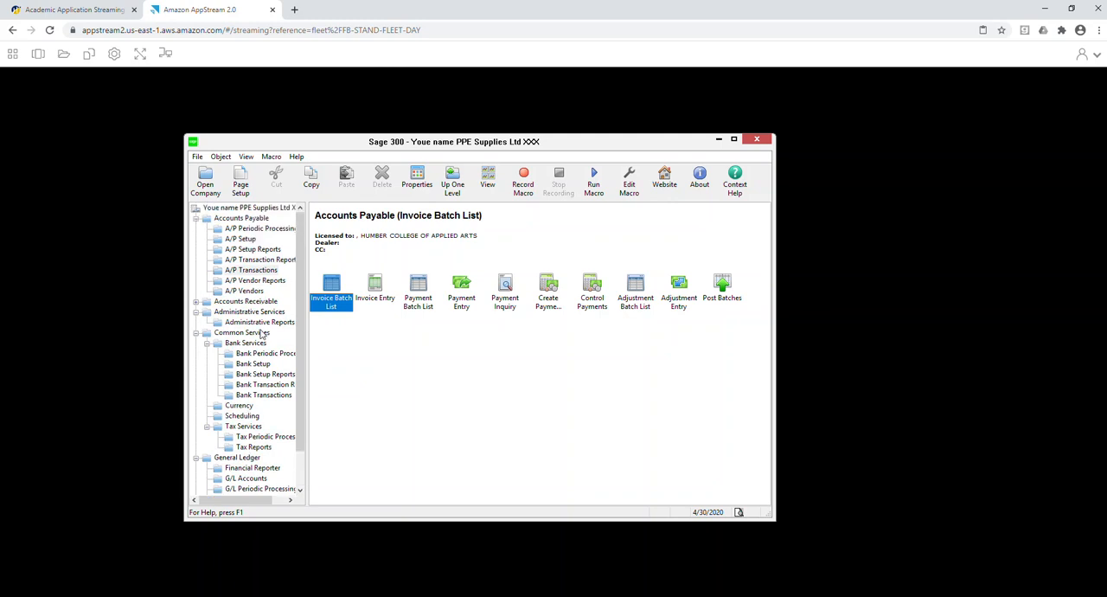
click(252, 260)
click(249, 249)
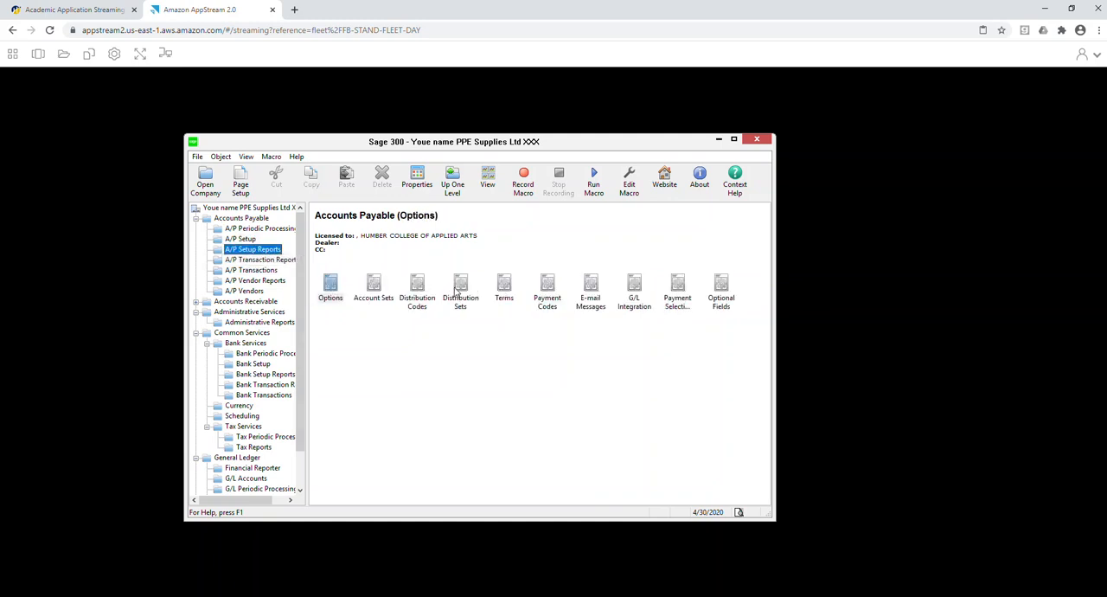
double_click(418, 291)
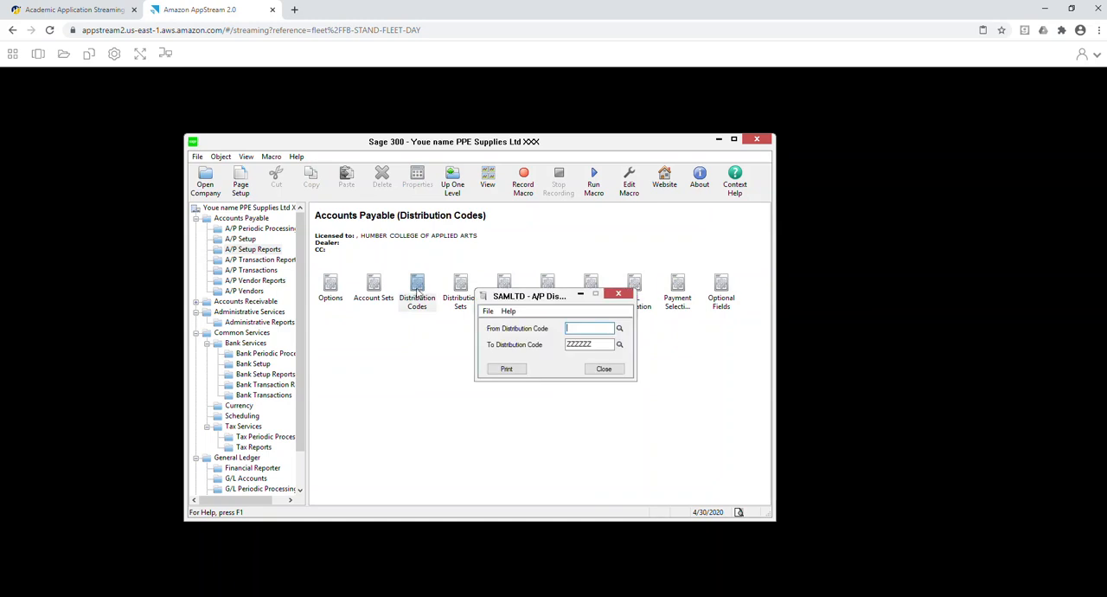
click(509, 368)
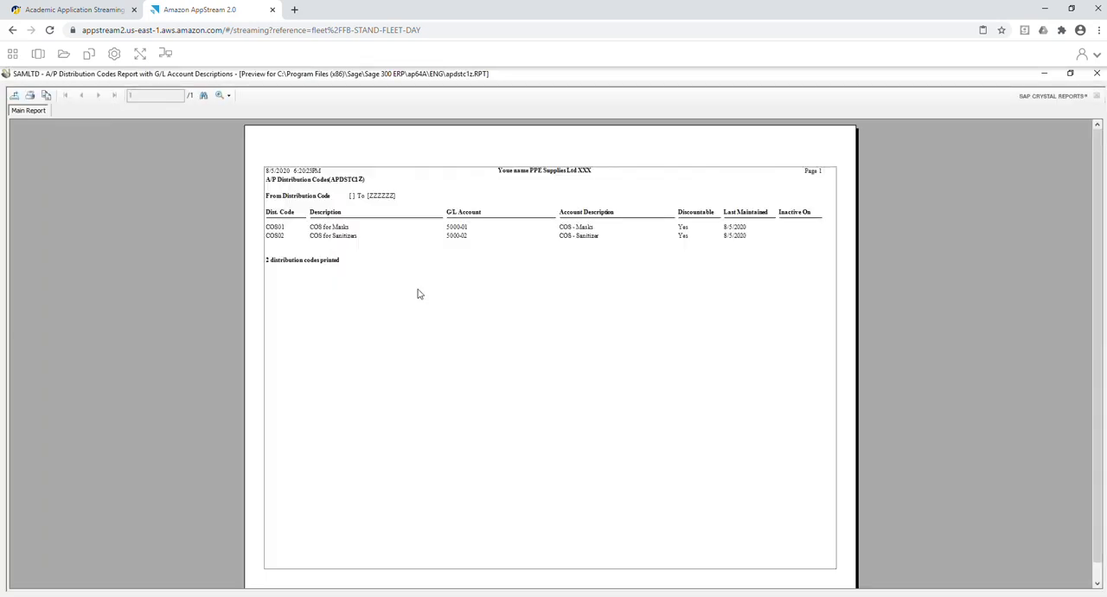
Export the distribution codes report as a PDF named R6_Dist_codes in the HPE#7 Reports folder, and close the report.
click(29, 96)
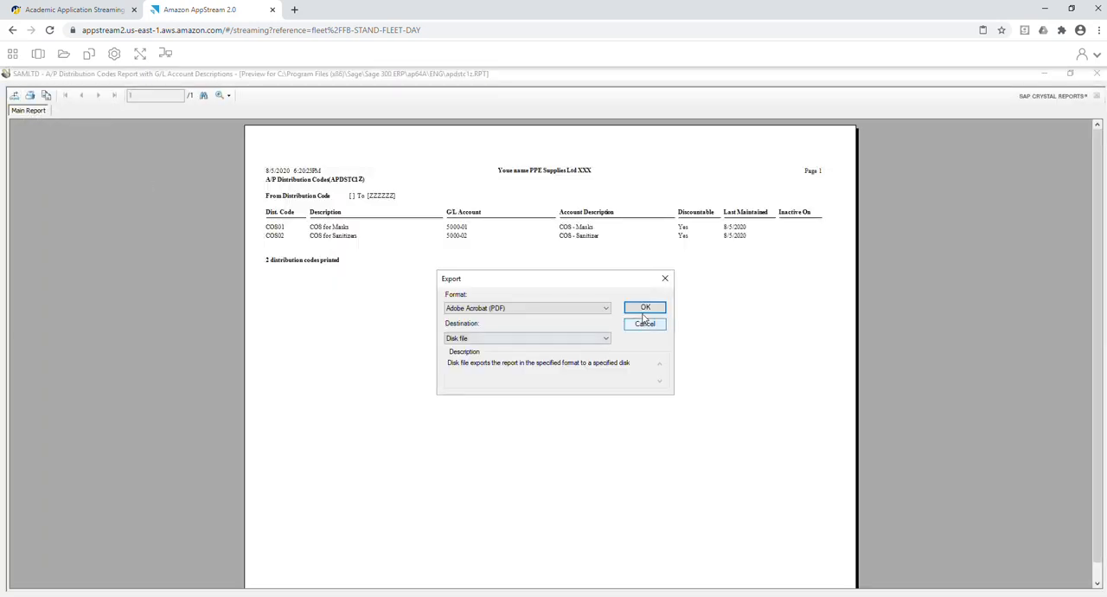
click(642, 313)
click(101, 173)
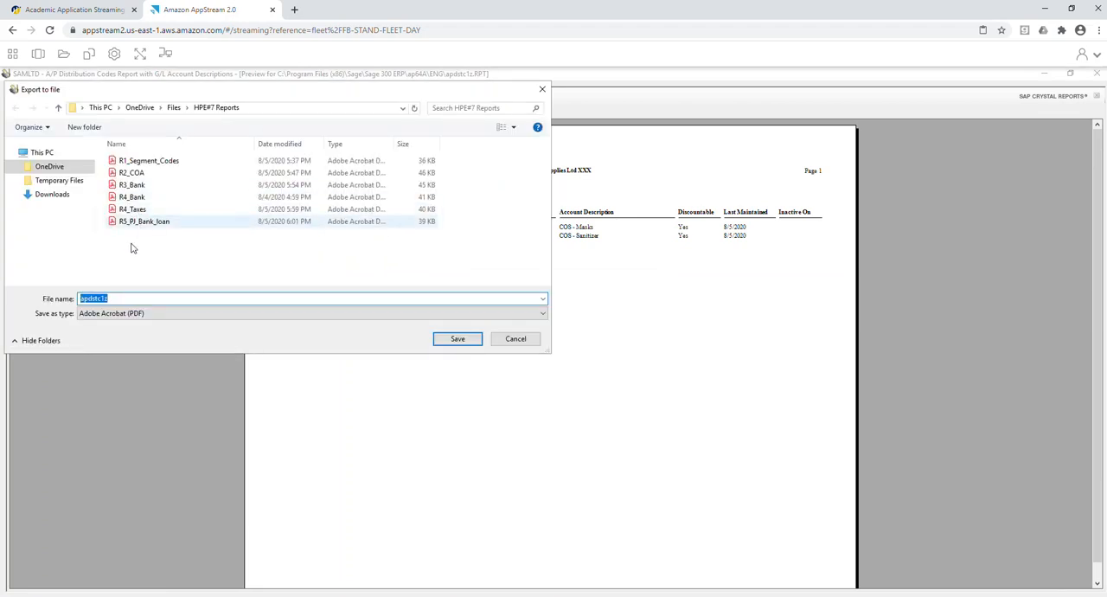
click(144, 221)
click(100, 298)
click(100, 298)
key(BackSpace)
text(6_PJ_Bank_loan)
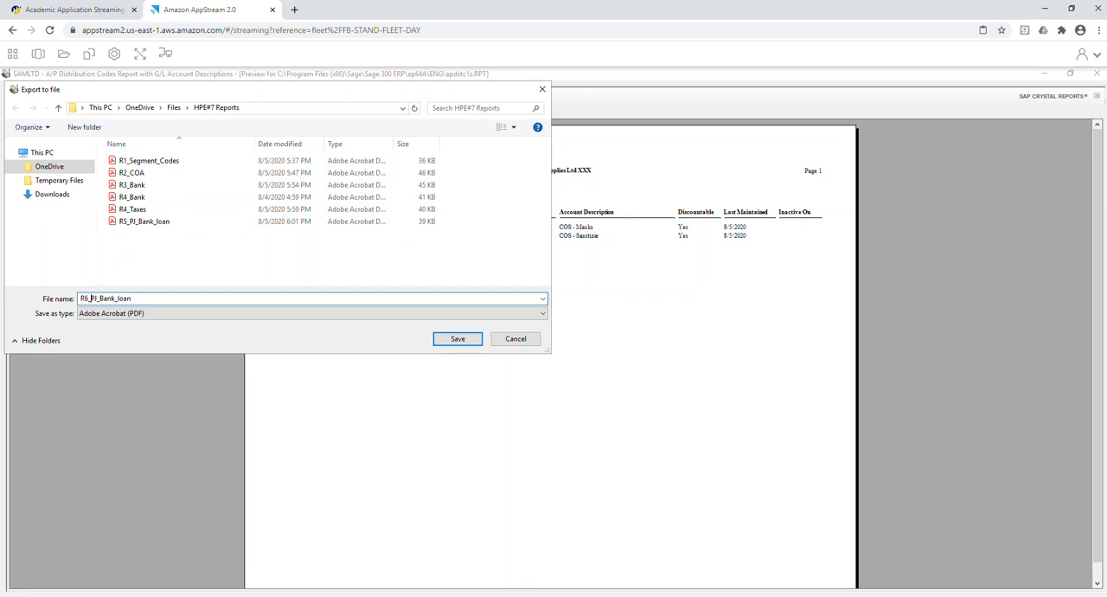
key(Delete)
key(Delete)
key(Delete)
key(Delete)
key(Delete)
key(Delete)
key(Delete)
key(Delete)
text(Dist_codes)
key(Return)
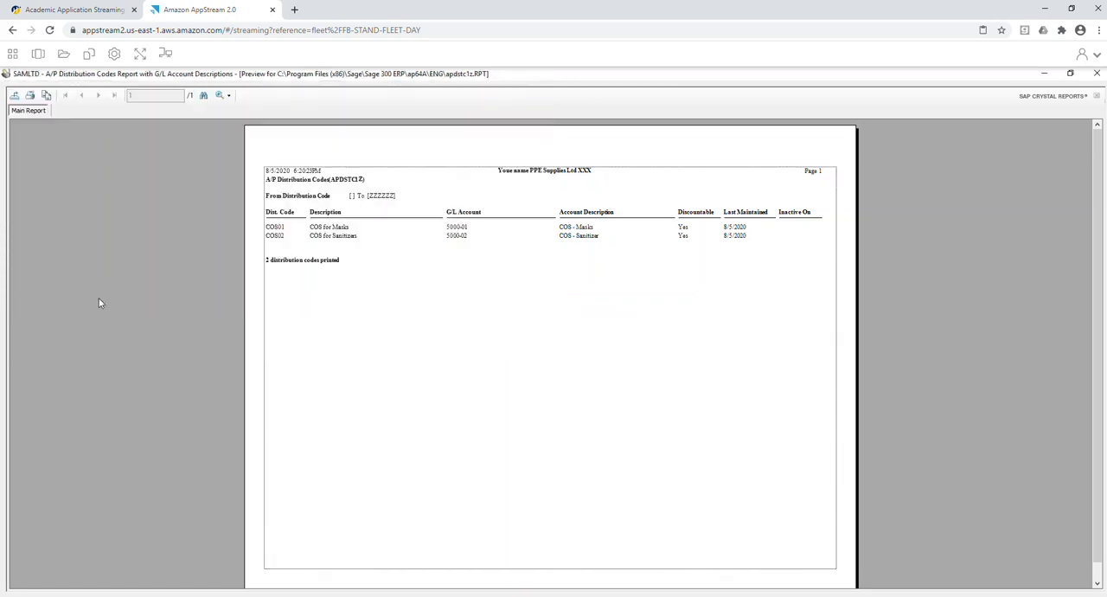
click(1096, 73)
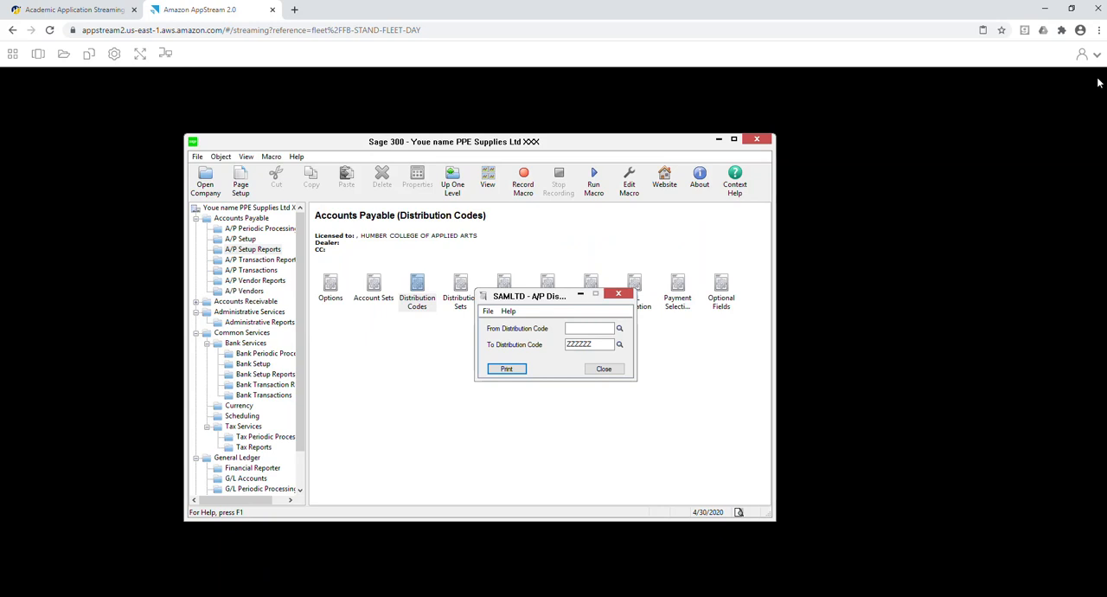
click(602, 370)
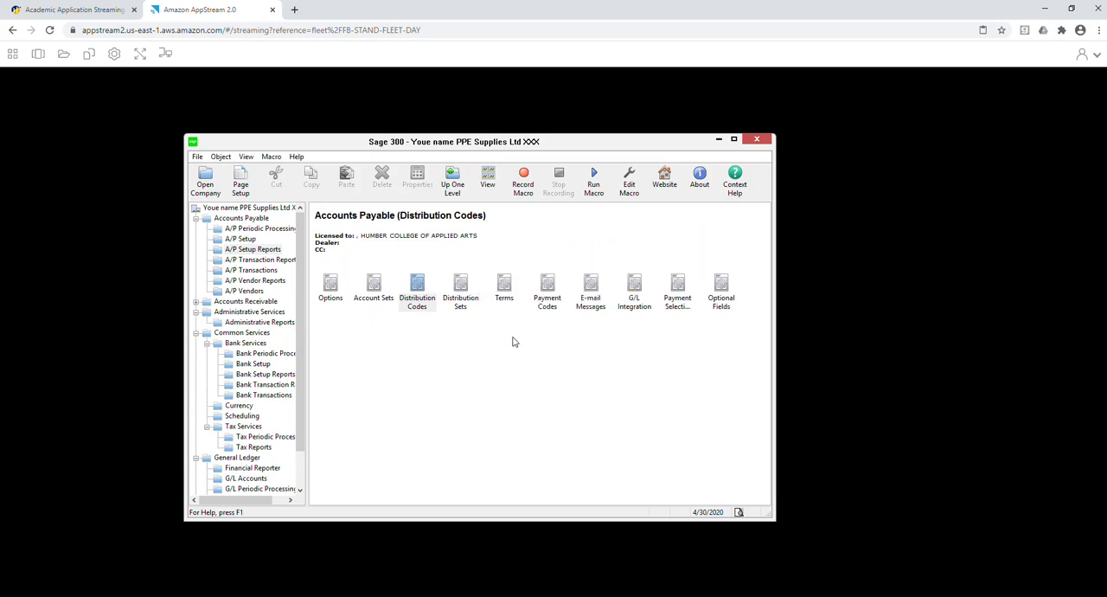
Print the A/P Vendors report to preview with the vendor profile included.
click(253, 281)
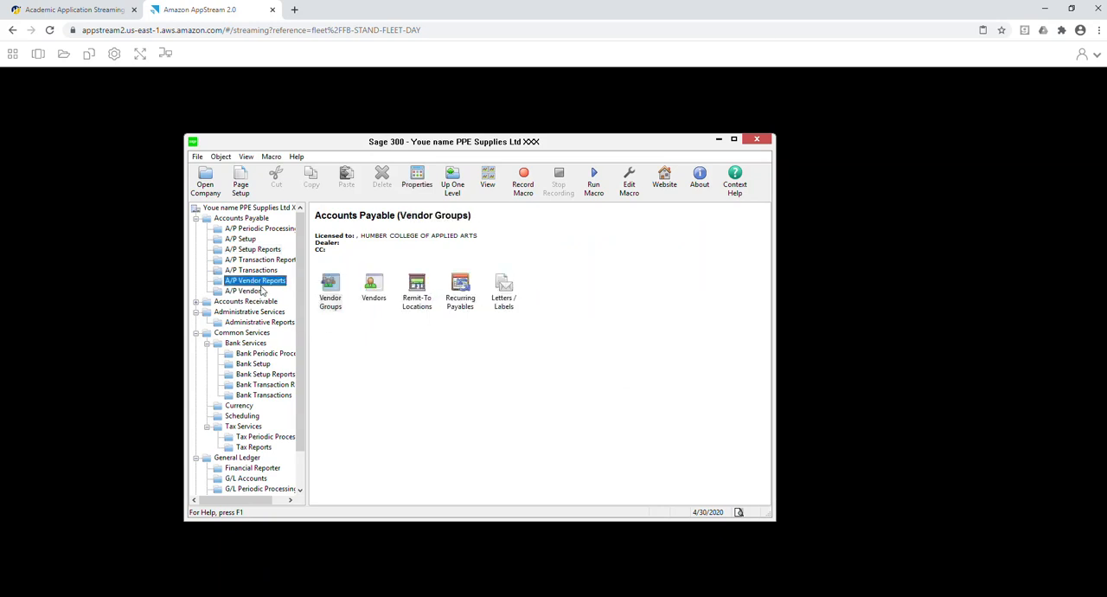
double_click(372, 291)
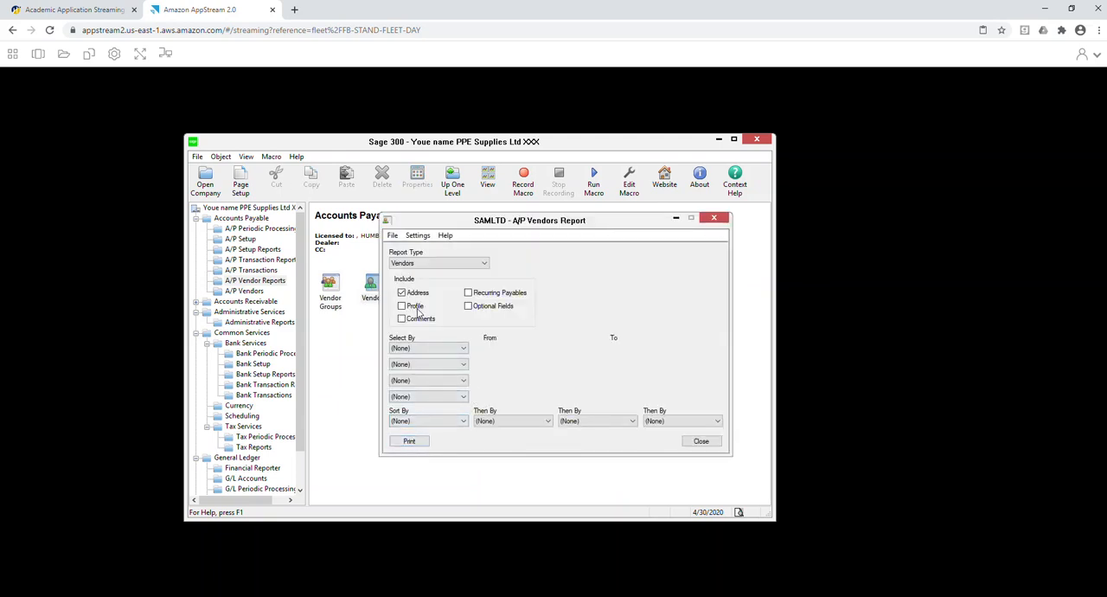
click(412, 307)
click(409, 440)
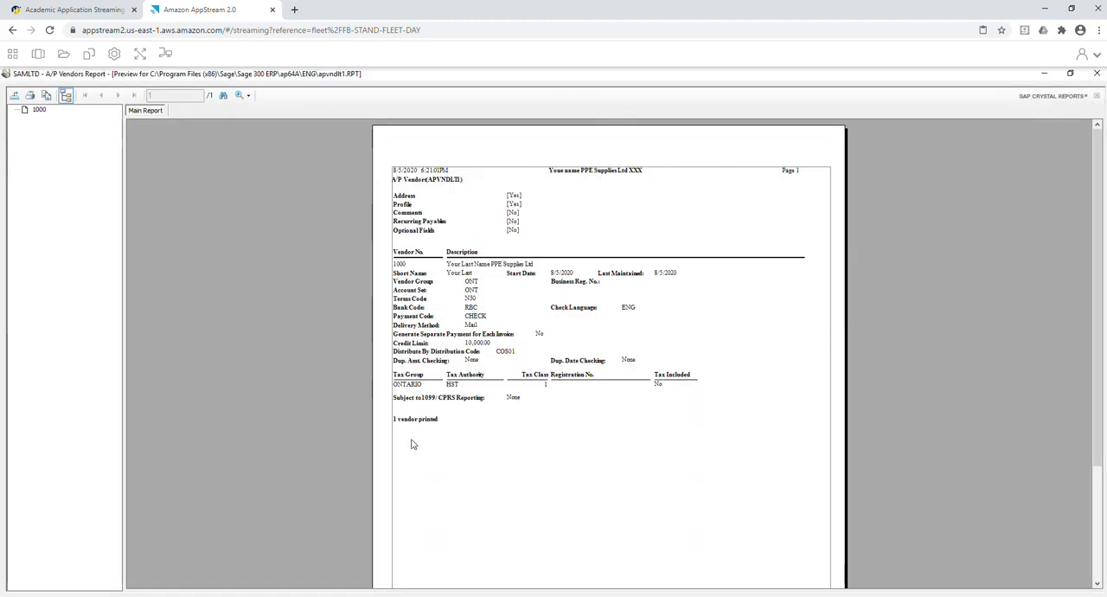
Export the vendors report as a PDF named R7_Vendor in the HPE#7 Reports folder, and close the report.
click(15, 96)
click(655, 308)
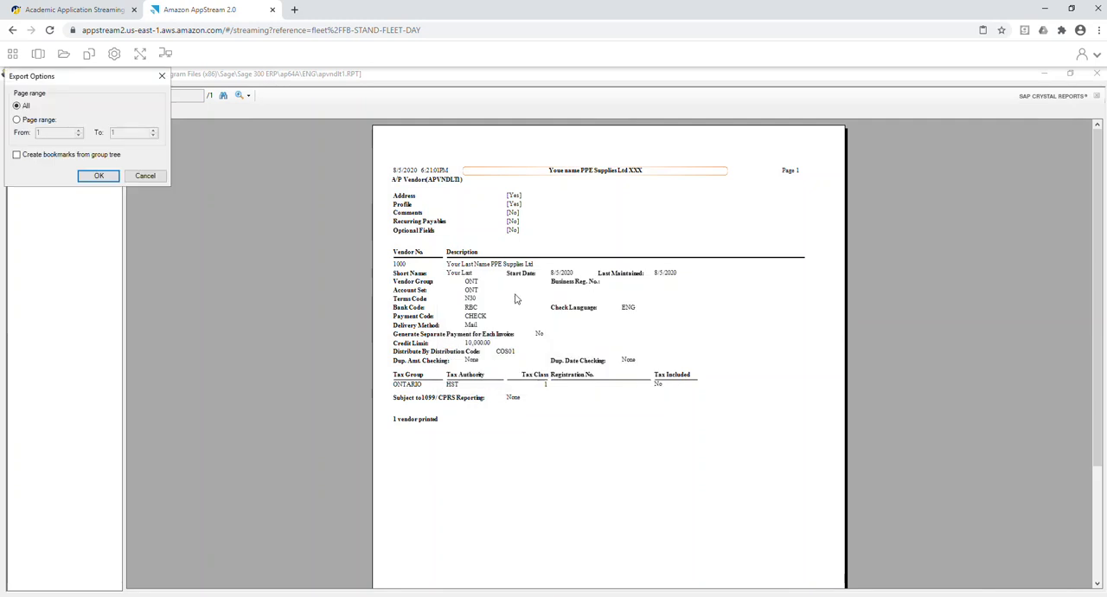
click(99, 175)
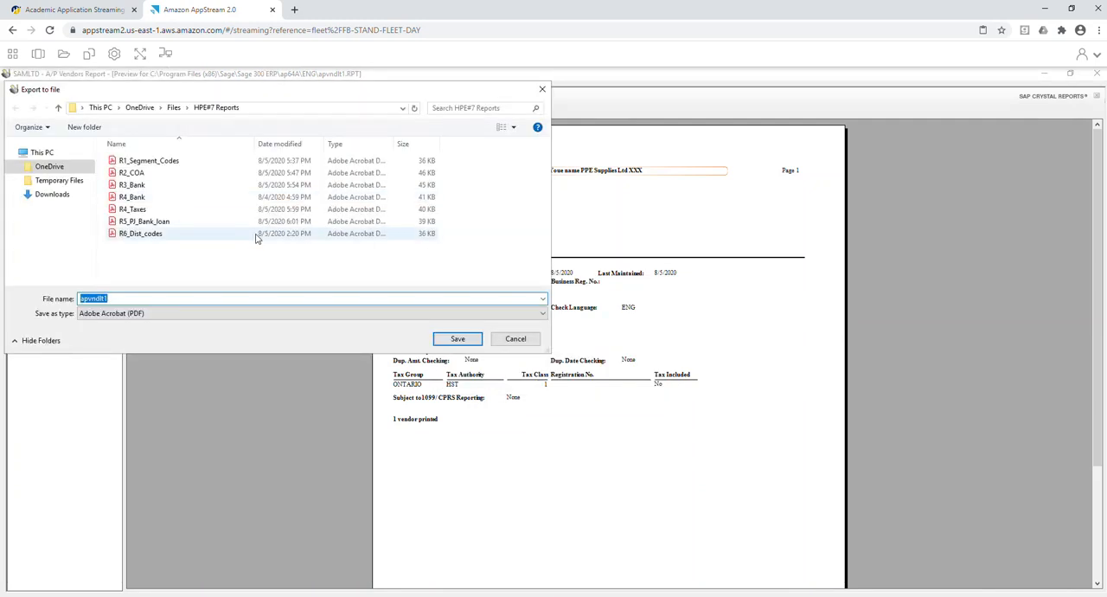
click(163, 235)
double_click(153, 299)
key(Home)
key(Delete)
text(7)
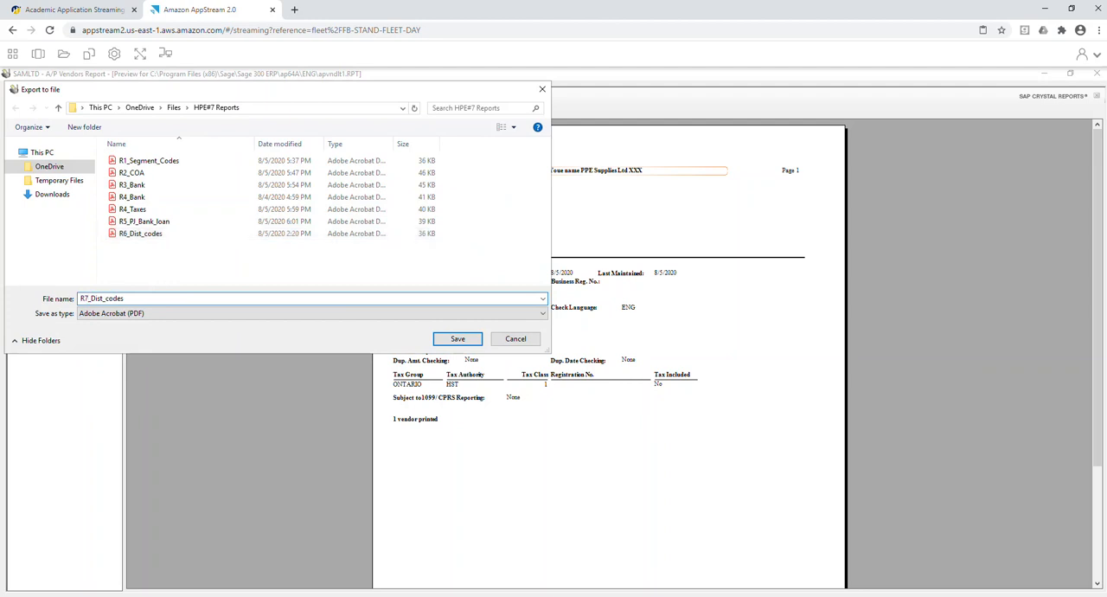
key(Right)
text(Vendor)
key(Delete)
key(Delete)
key(Delete)
key(Delete)
key(Delete)
key(Return)
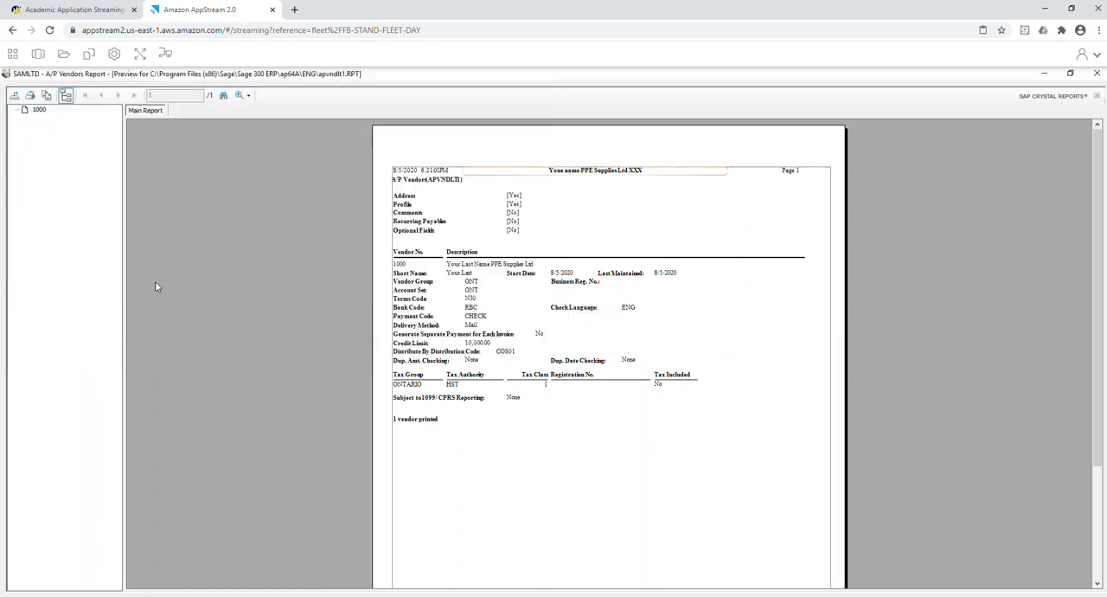
click(1095, 74)
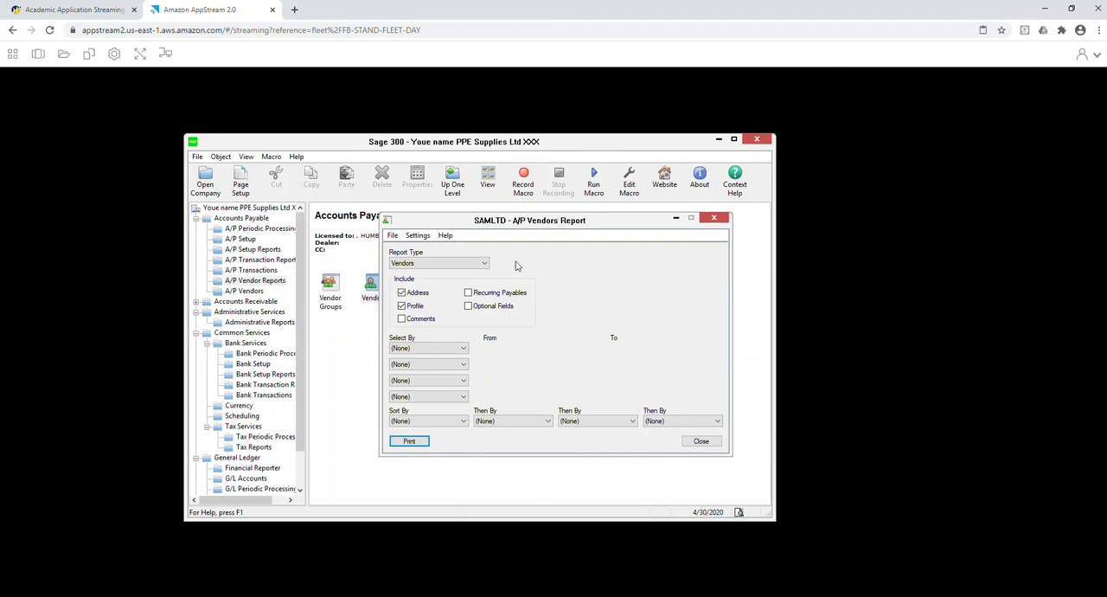
click(711, 442)
Print the A/P invoice posting journal to preview with reprinting of previously printed journals enabled.
click(267, 260)
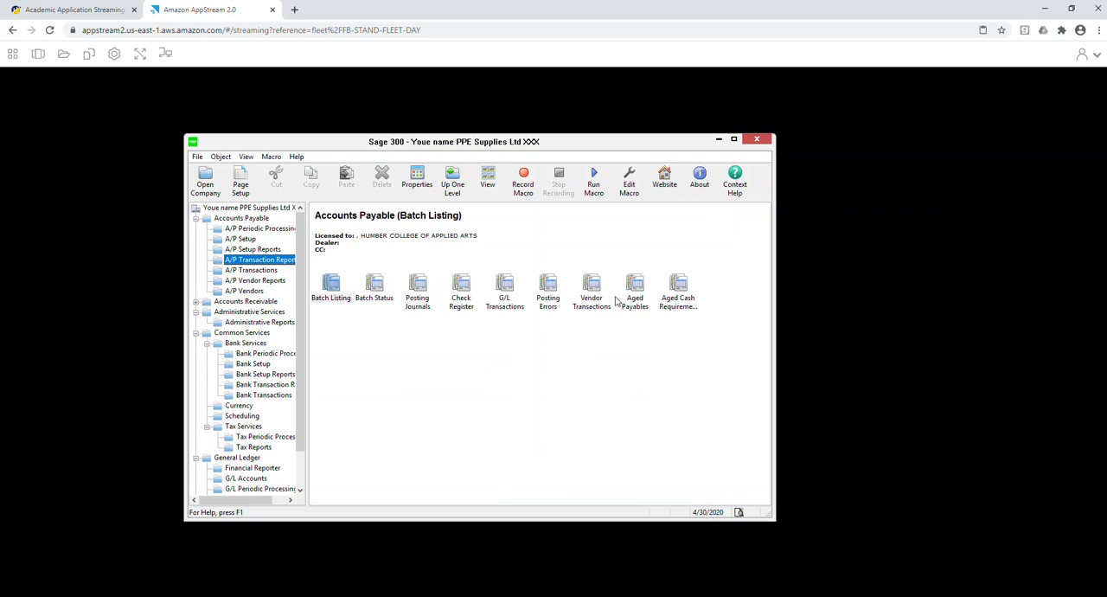
double_click(421, 294)
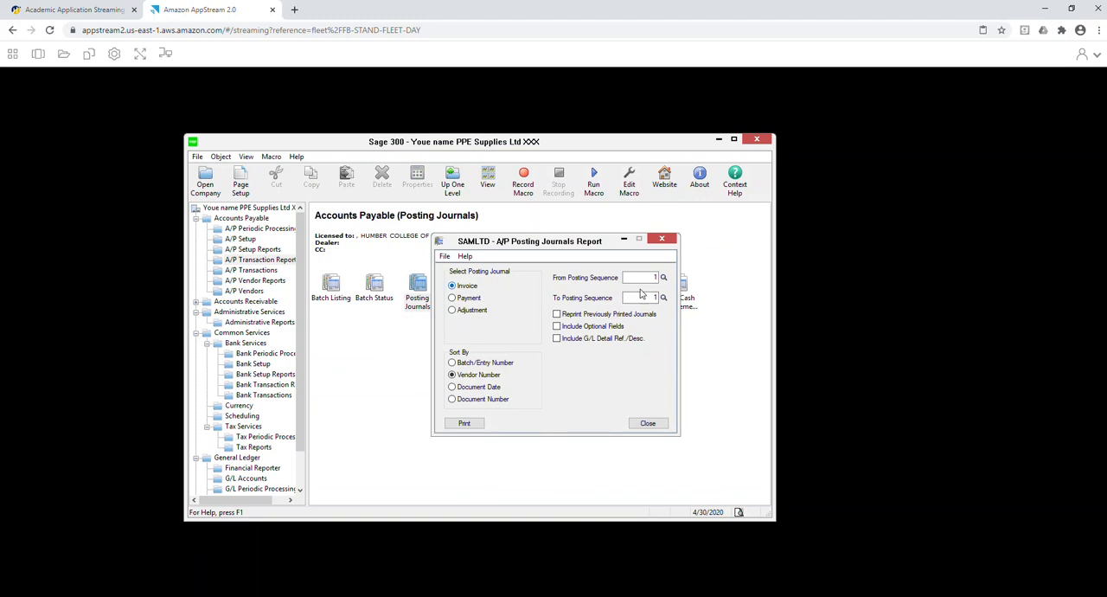
click(560, 314)
click(474, 423)
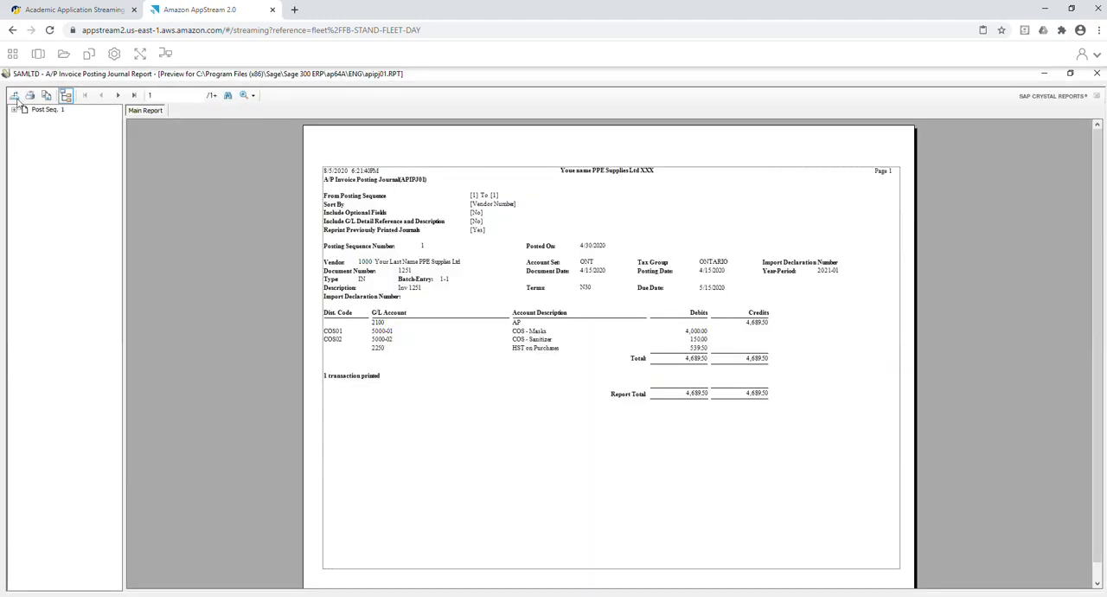
Export the invoice posting journal as a PDF named R8_PJ_Invoices in the HPE#7 Reports folder, and close the report.
click(14, 97)
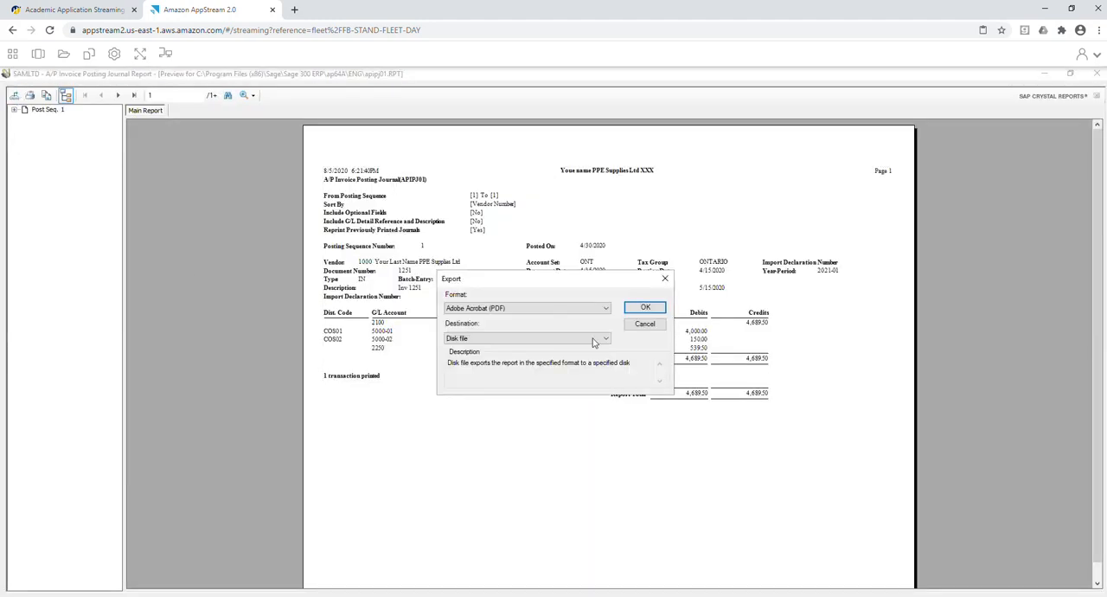
click(650, 310)
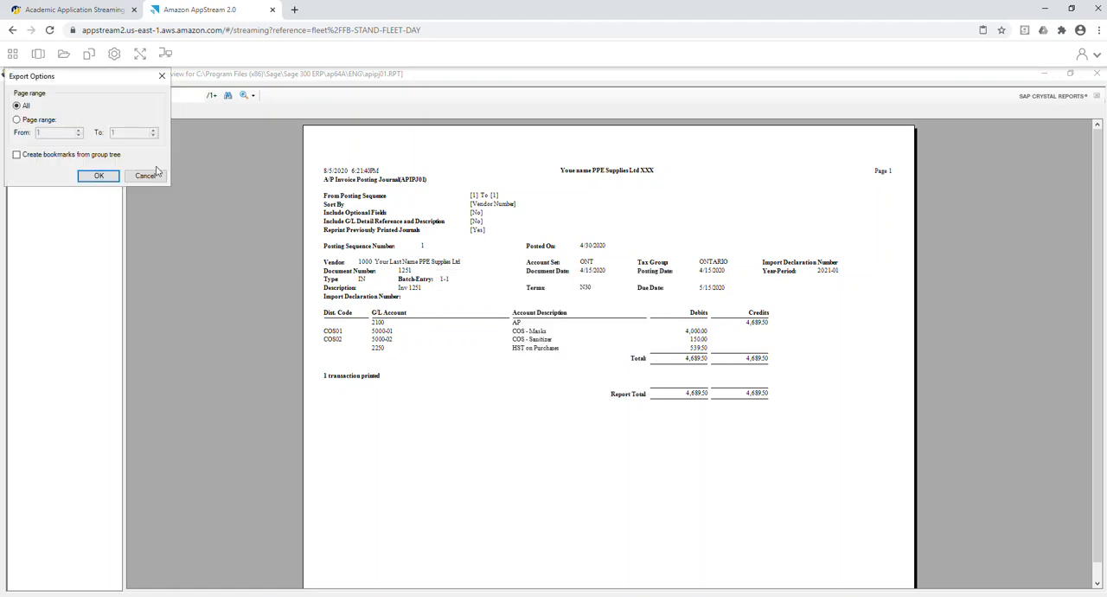
click(101, 177)
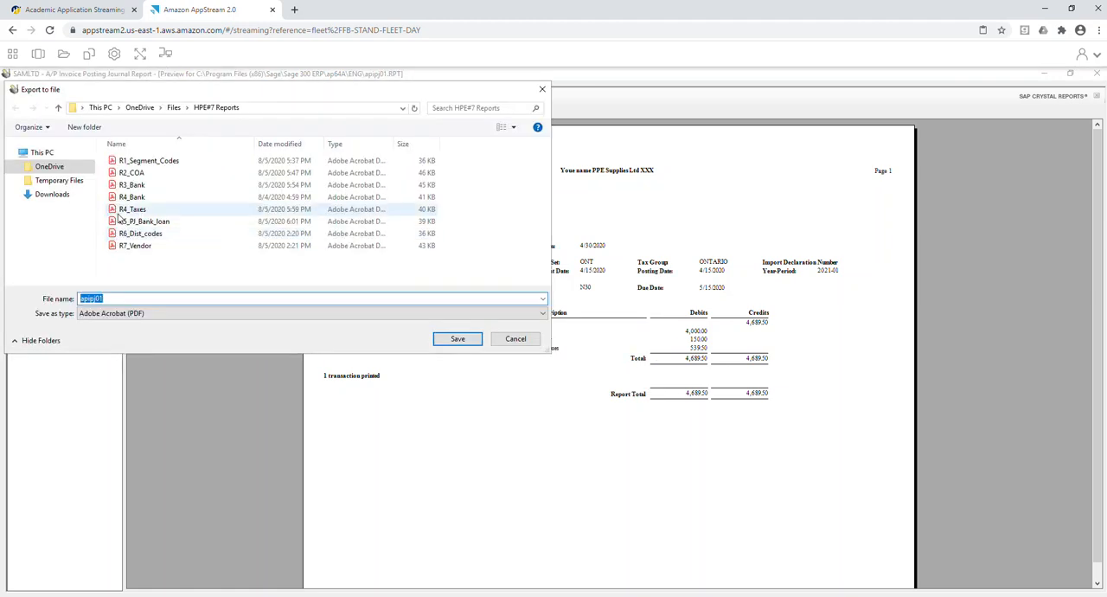
click(138, 222)
click(107, 297)
key(Left)
key(Right)
key(Right)
key(BackSpace)
text(8_PJ_)
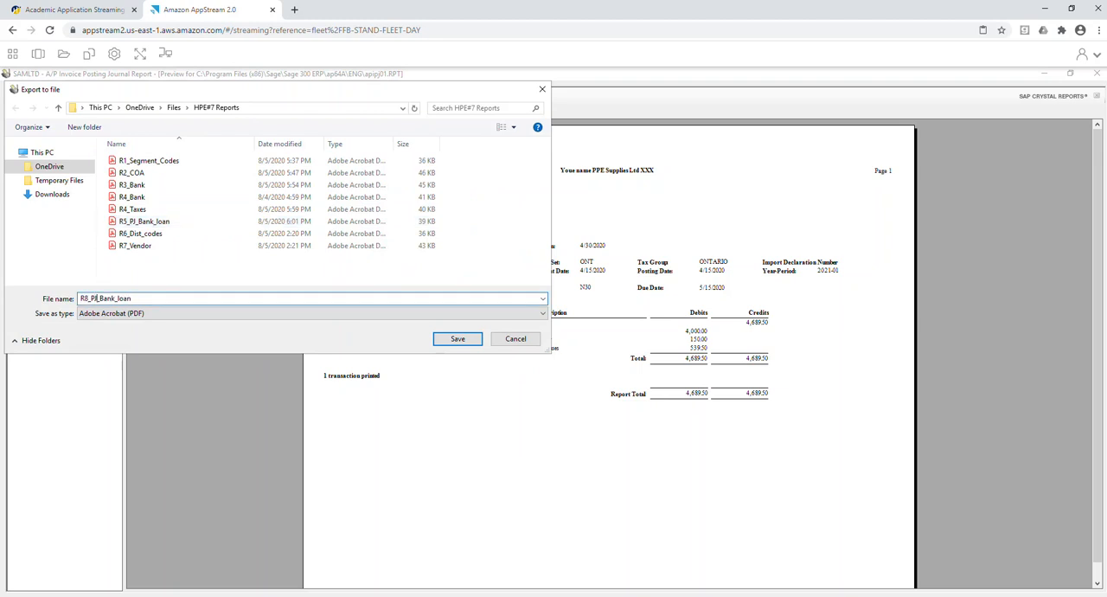
text(Invoices)
key(Delete)
key(Delete)
key(Delete)
key(Delete)
key(Delete)
key(Return)
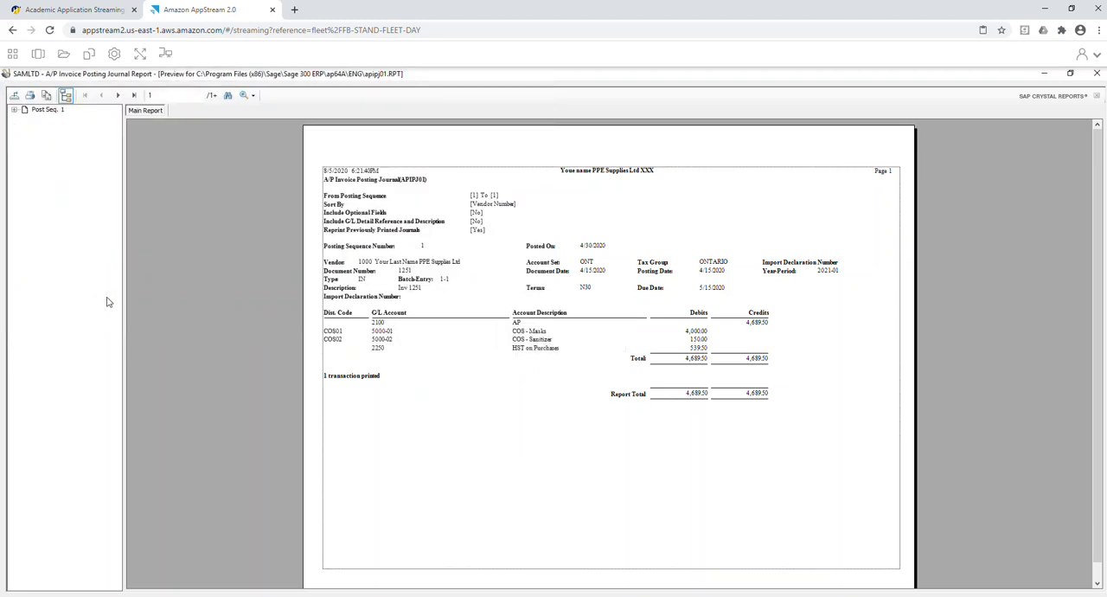
click(1095, 74)
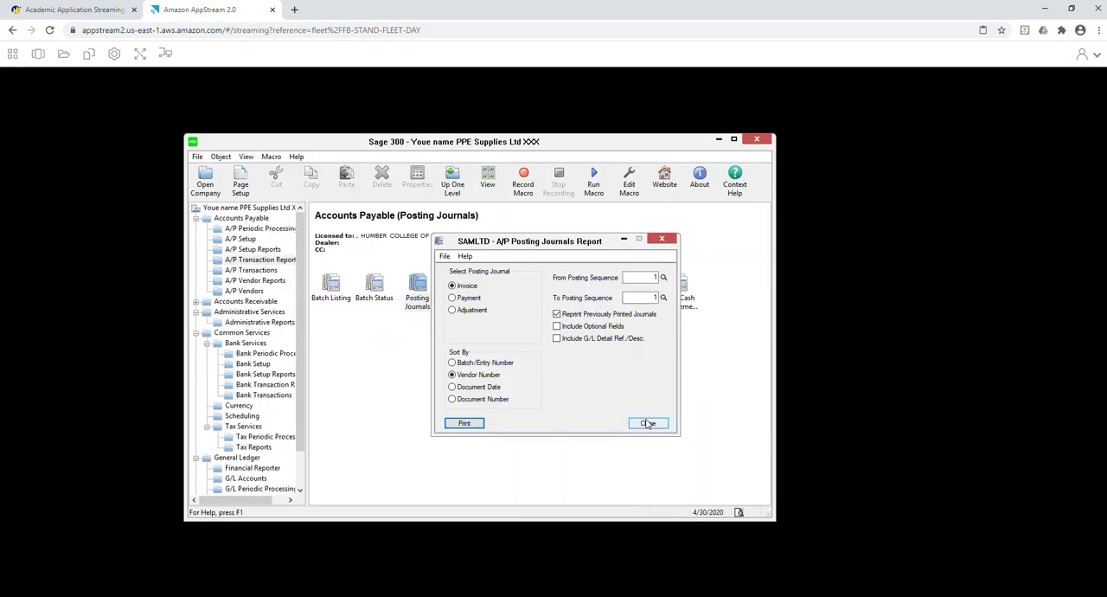
click(645, 423)
Reopen the A/P Posting Journals report and print the payment posting journal to preview.
double_click(420, 299)
click(468, 299)
click(465, 422)
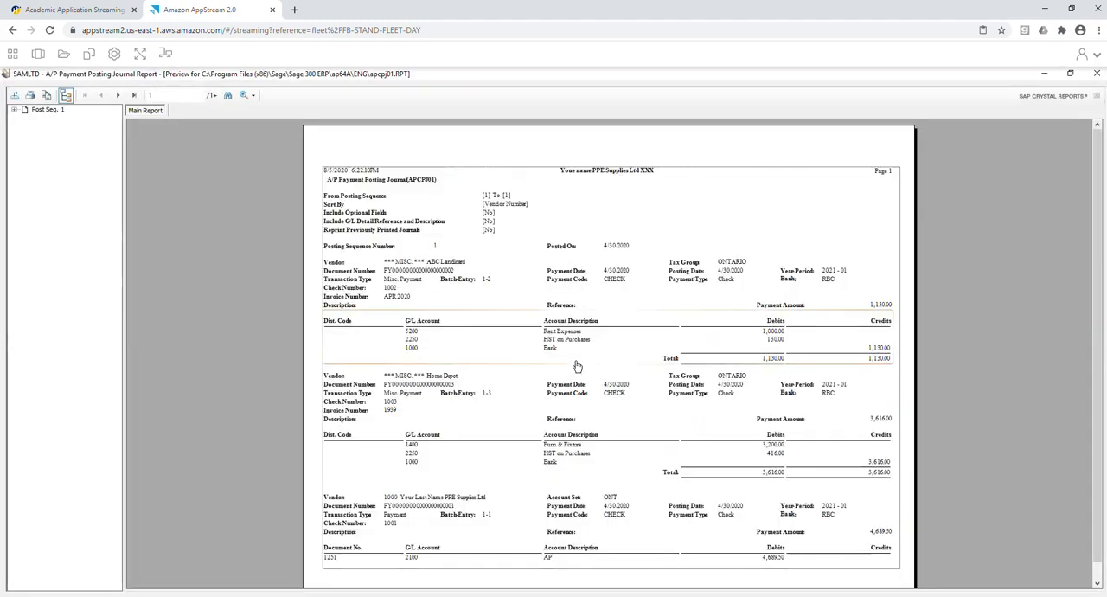
Export the payment posting journal as a PDF with a name starting R9_PJ_P in the HPE#7 Reports folder, and close the report.
click(14, 95)
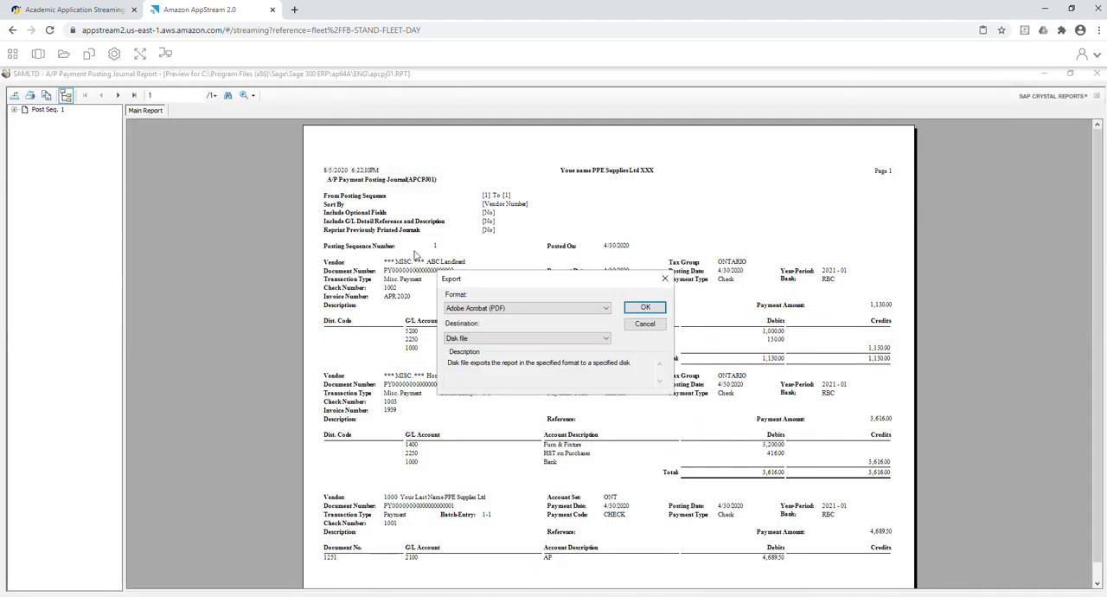
click(635, 309)
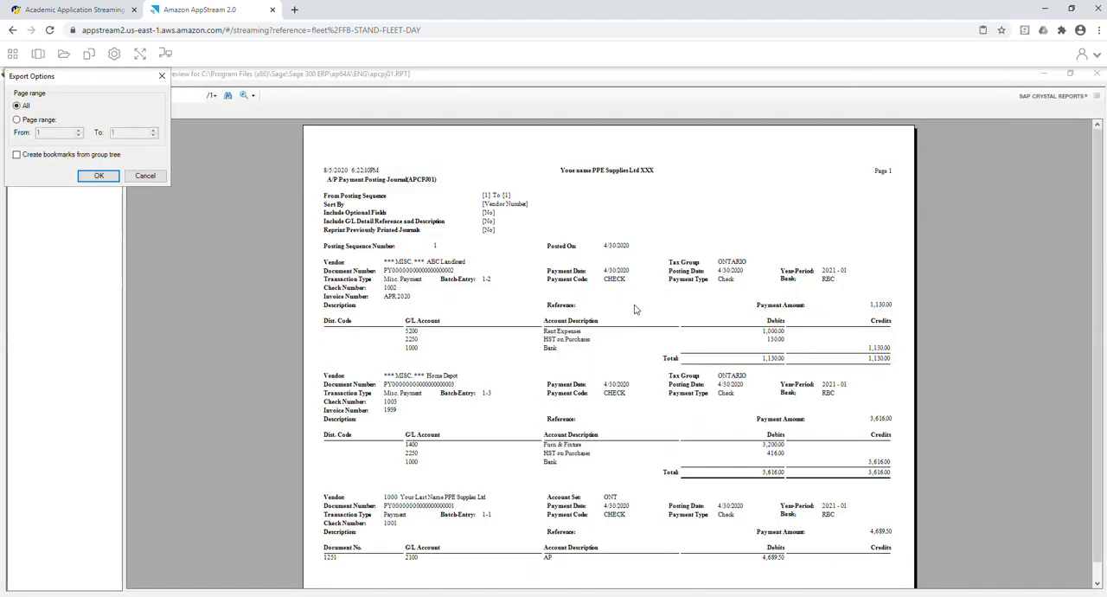
click(100, 174)
click(139, 258)
click(88, 297)
click(88, 297)
key(BackSpace)
text(9_PJ_Payments)
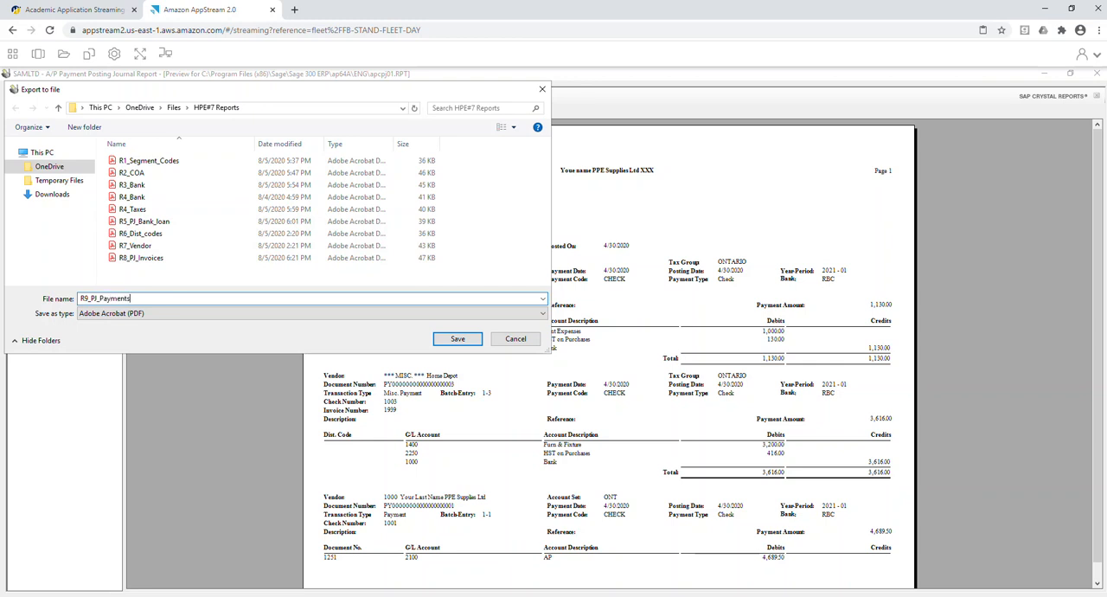
key(Return)
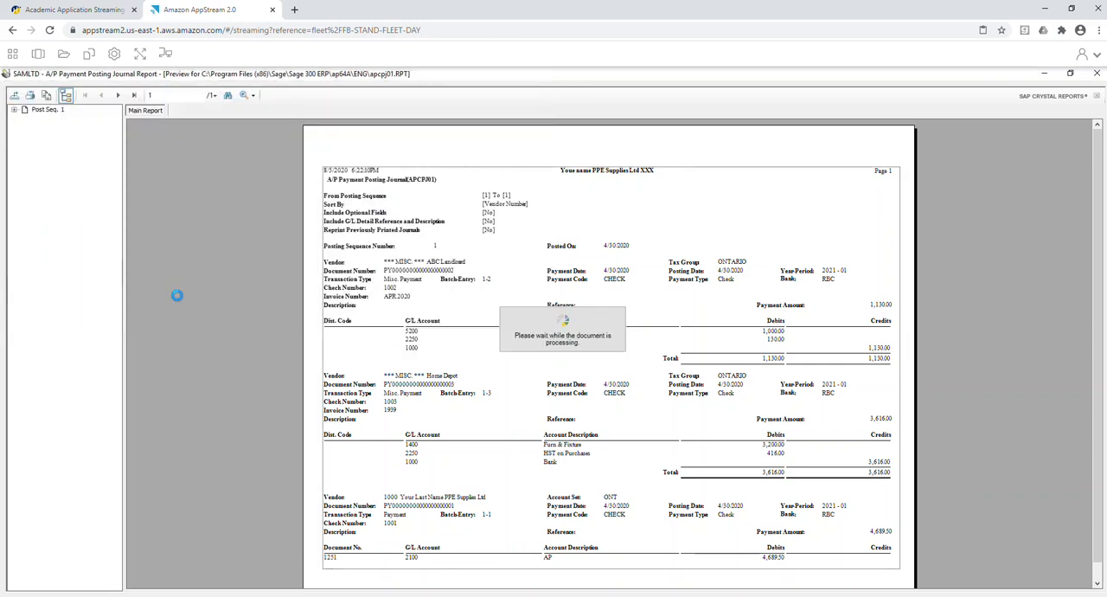
click(1095, 76)
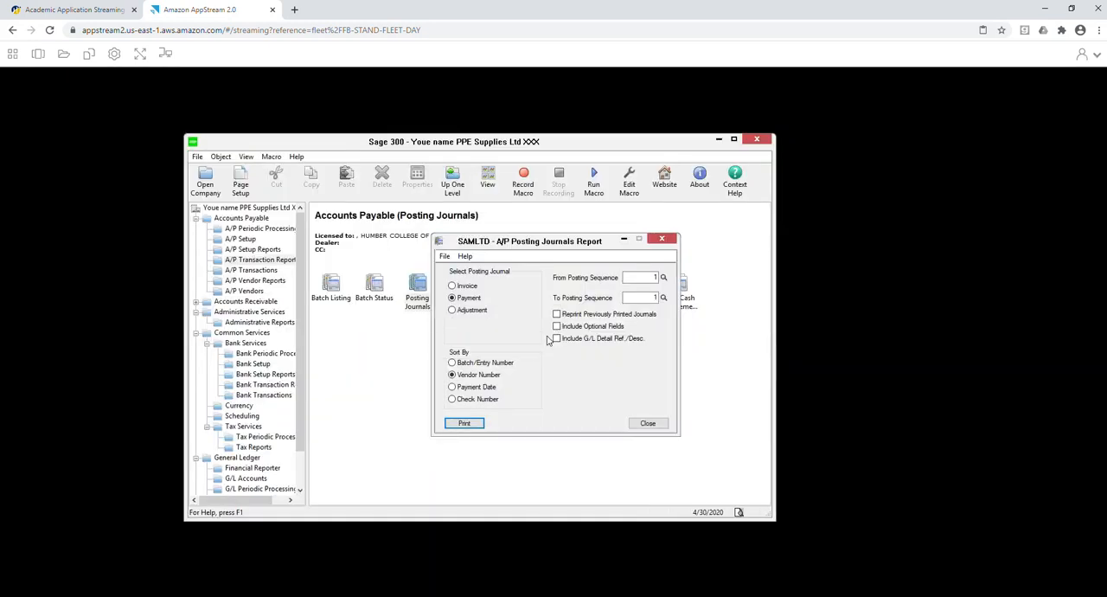
click(643, 423)
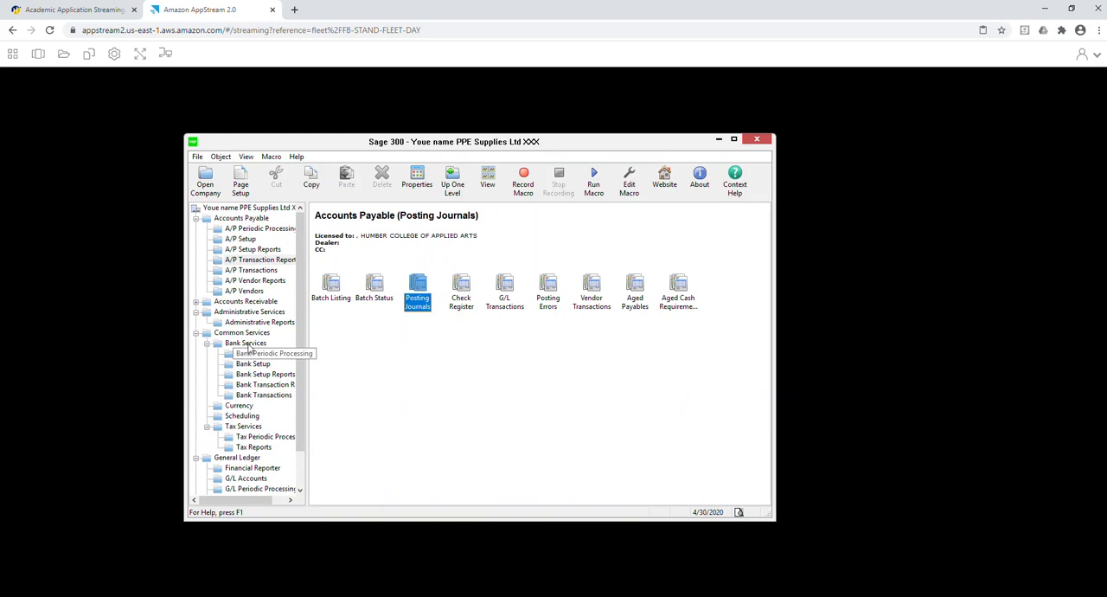
In the Accounts Receivable options, set the default bank code for receipts to RBC, save the options and close them.
click(246, 303)
click(196, 302)
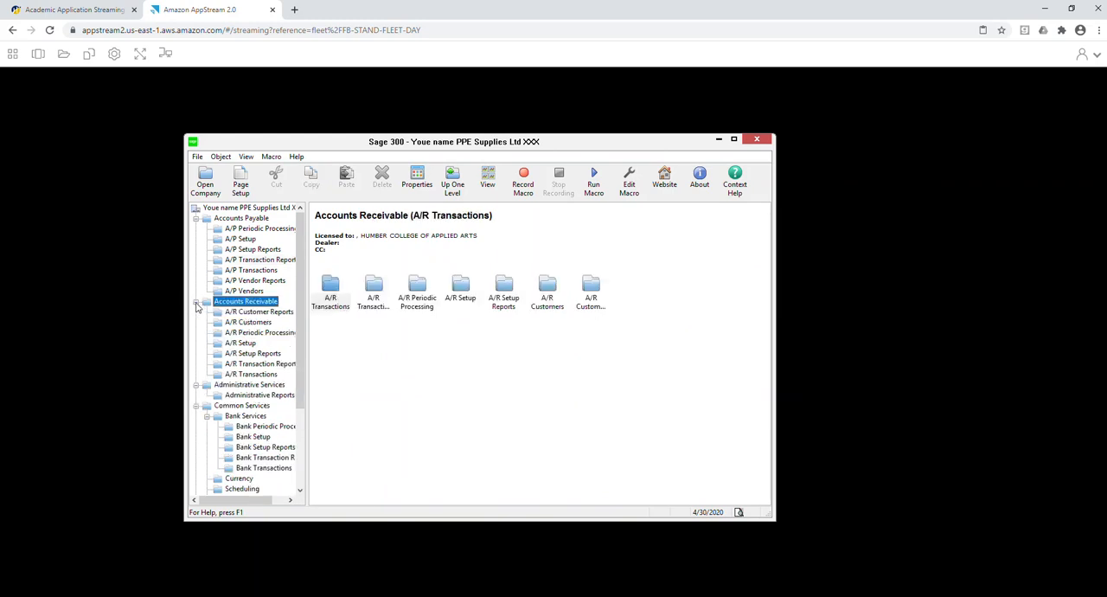
click(249, 345)
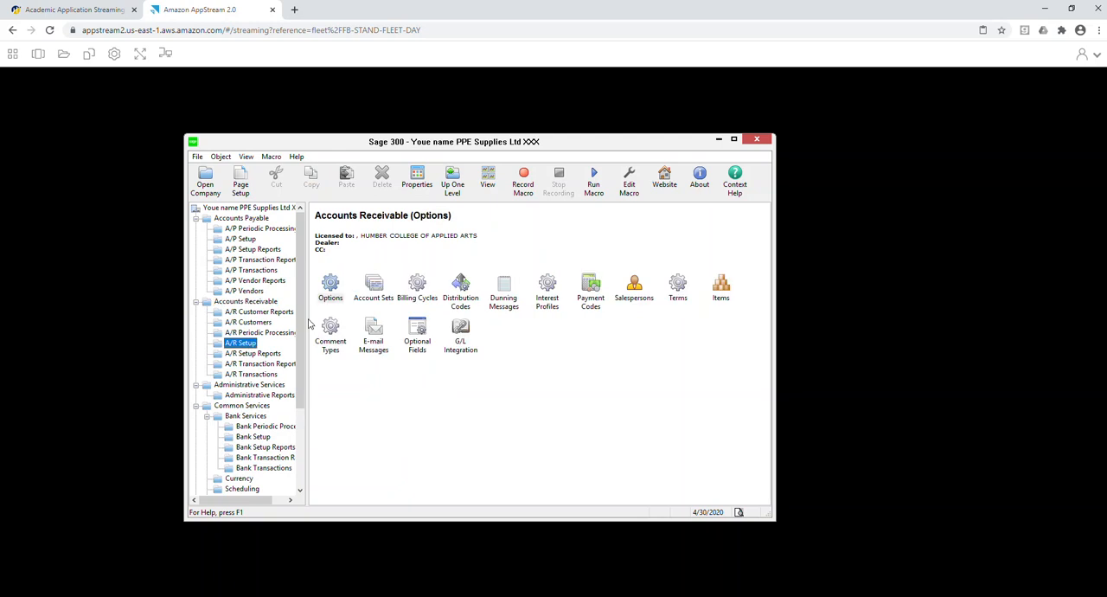
double_click(330, 289)
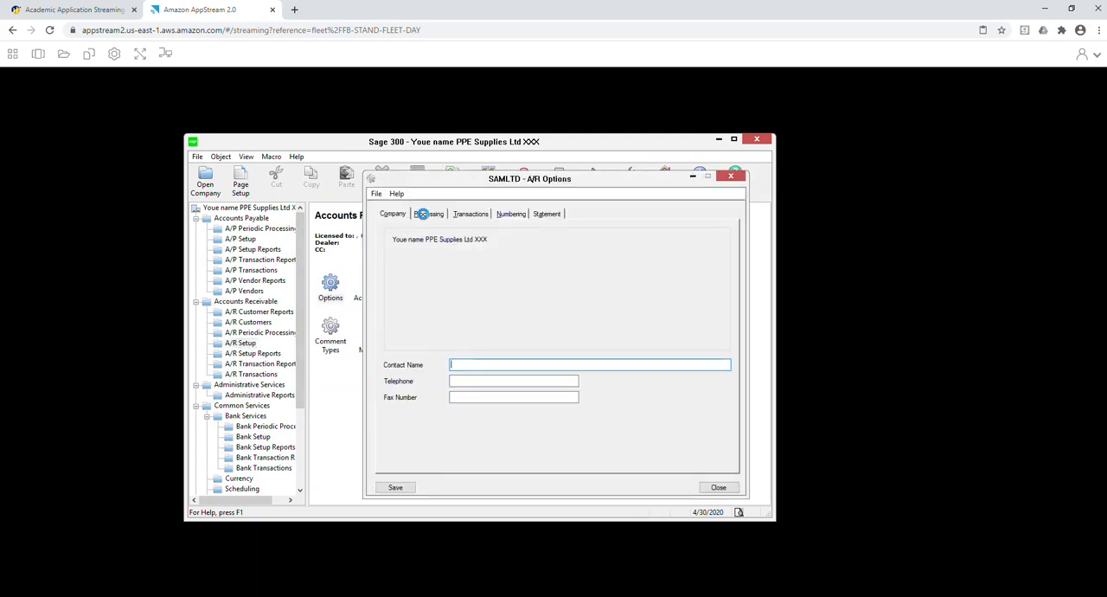
click(424, 216)
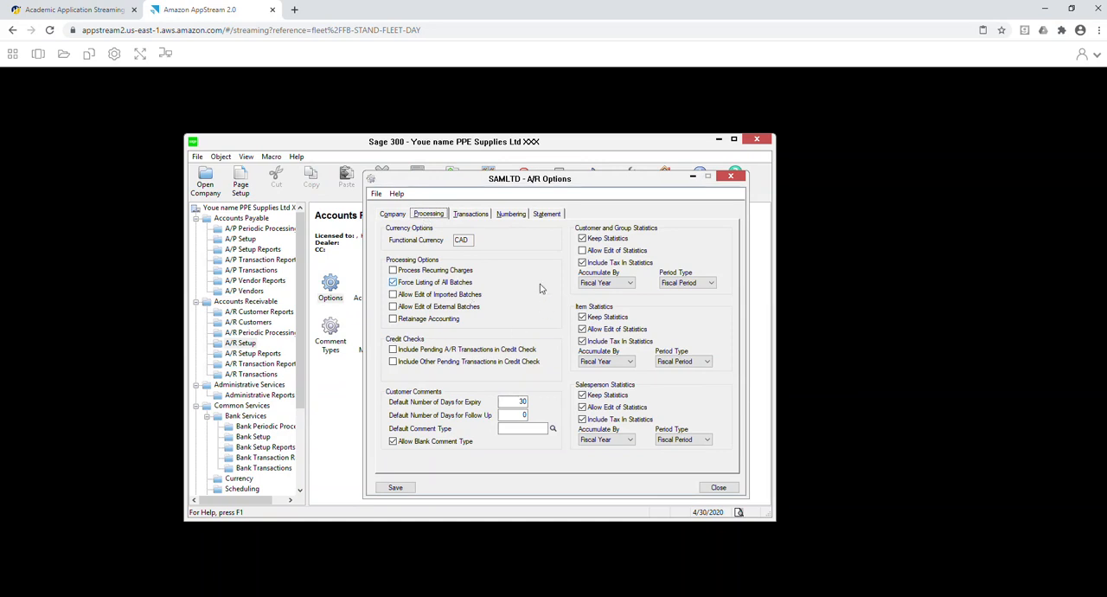
click(470, 214)
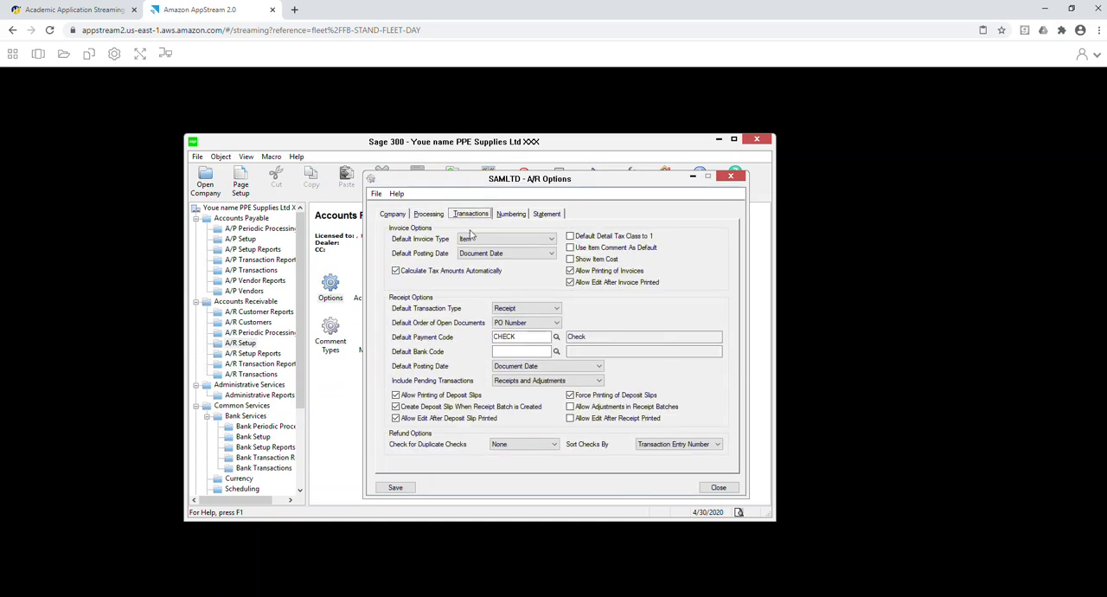
click(557, 351)
key(Return)
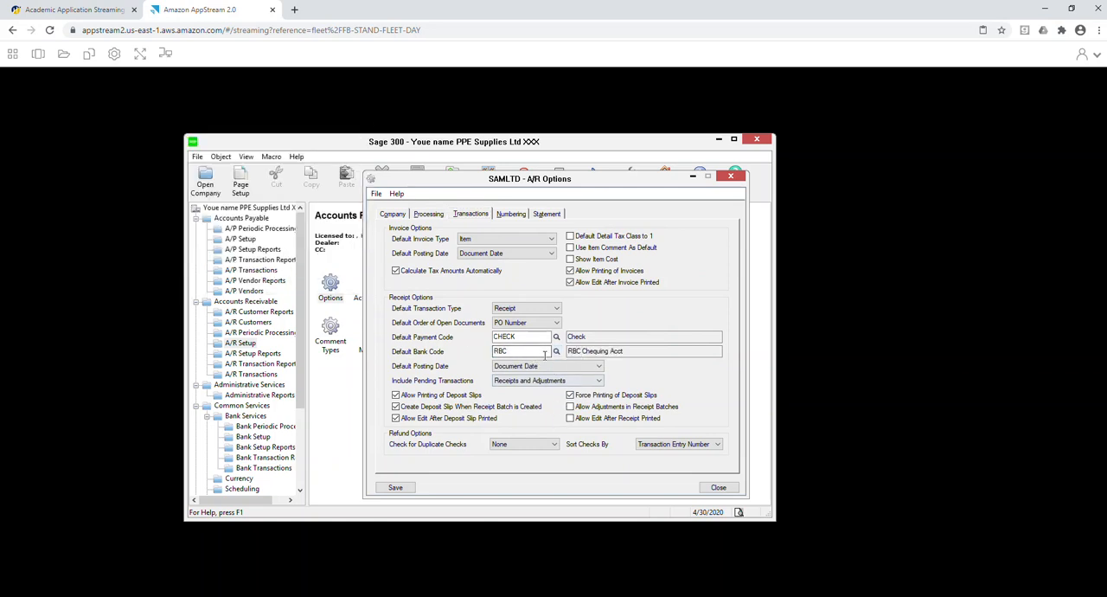
click(395, 488)
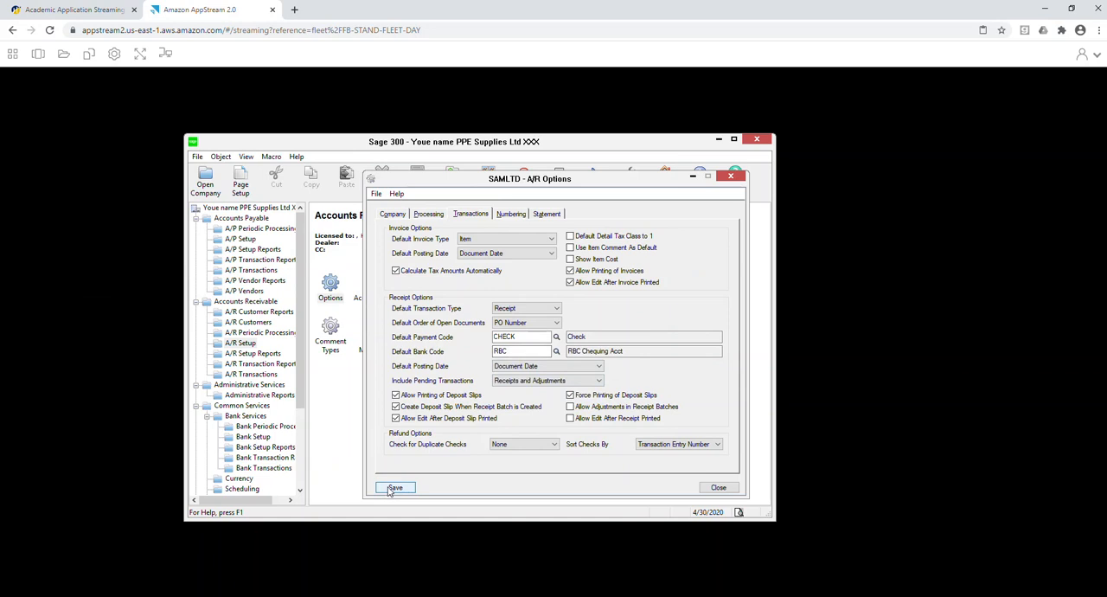
click(514, 216)
click(395, 487)
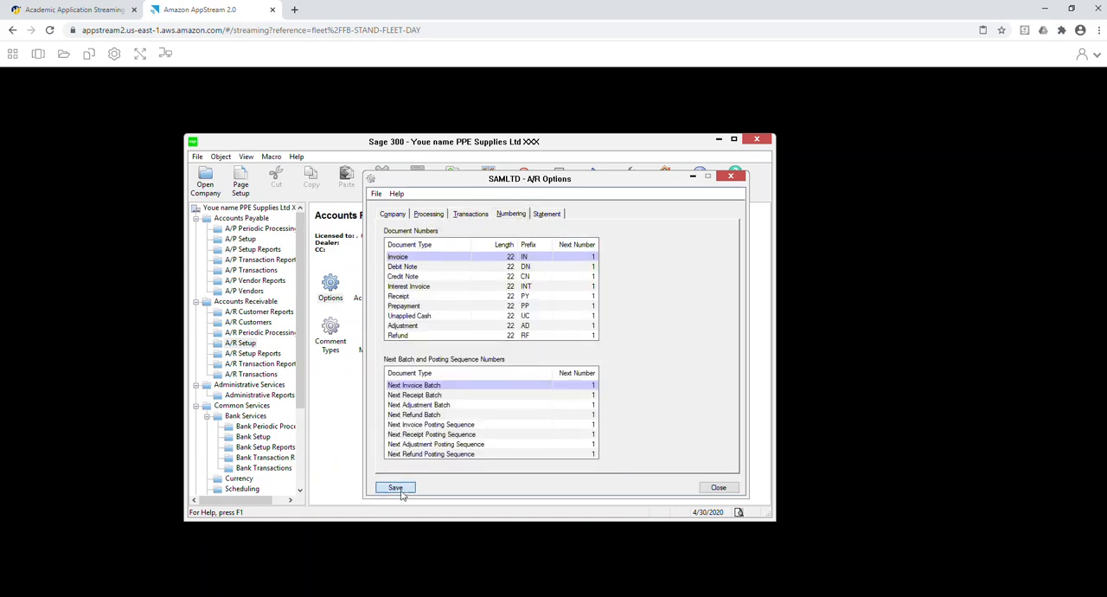
click(718, 488)
Start a new A/R account set with the code ONT and the description Ontario Customers.
click(373, 288)
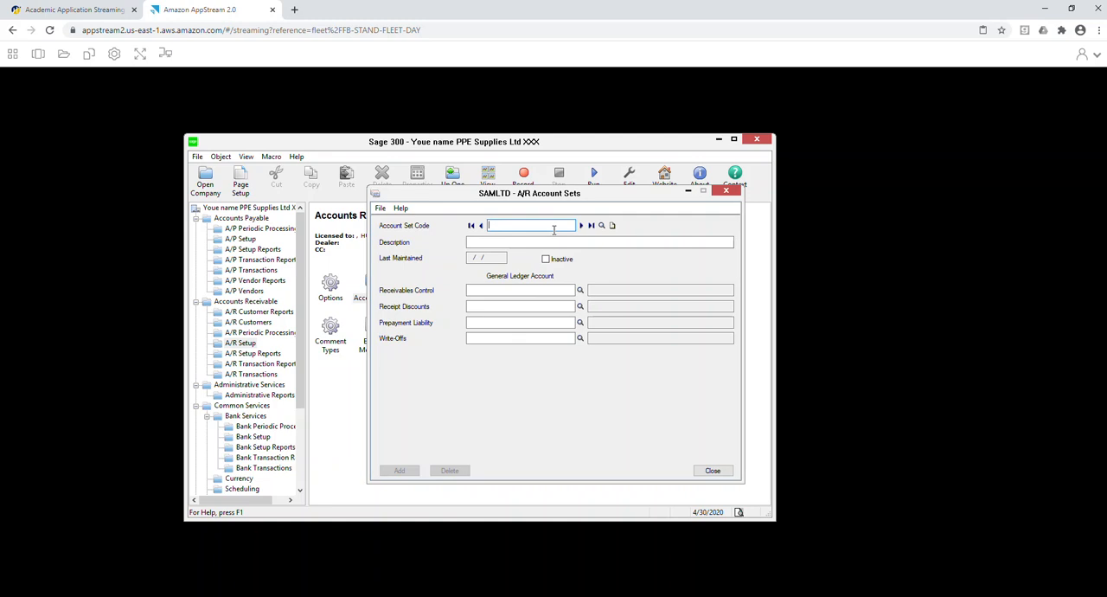
text(T)
key(Tab)
text(On)
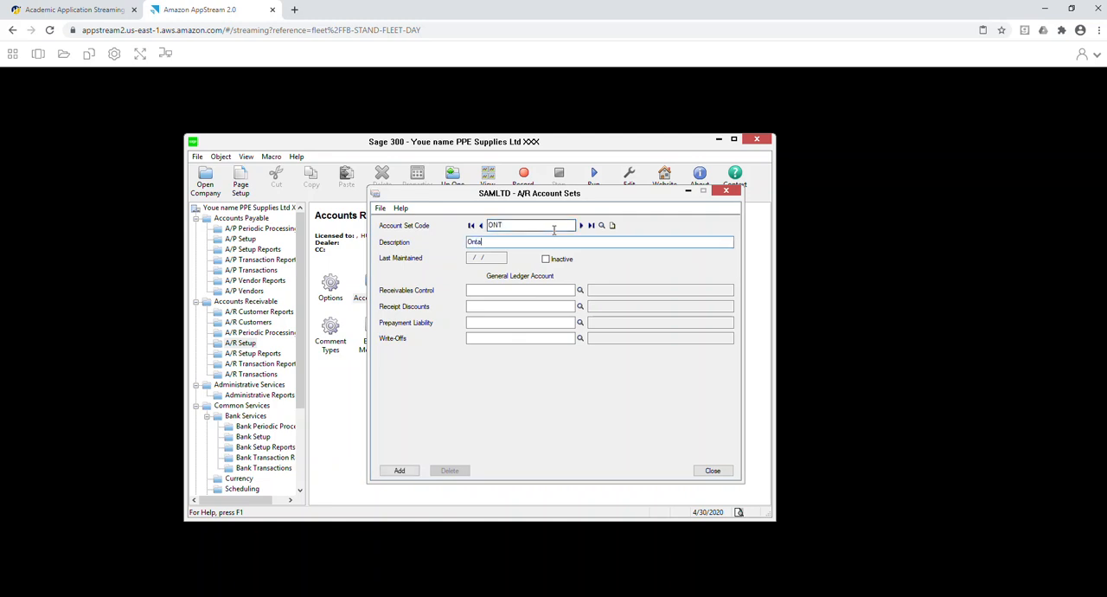
text(tario Customers)
key(Tab)
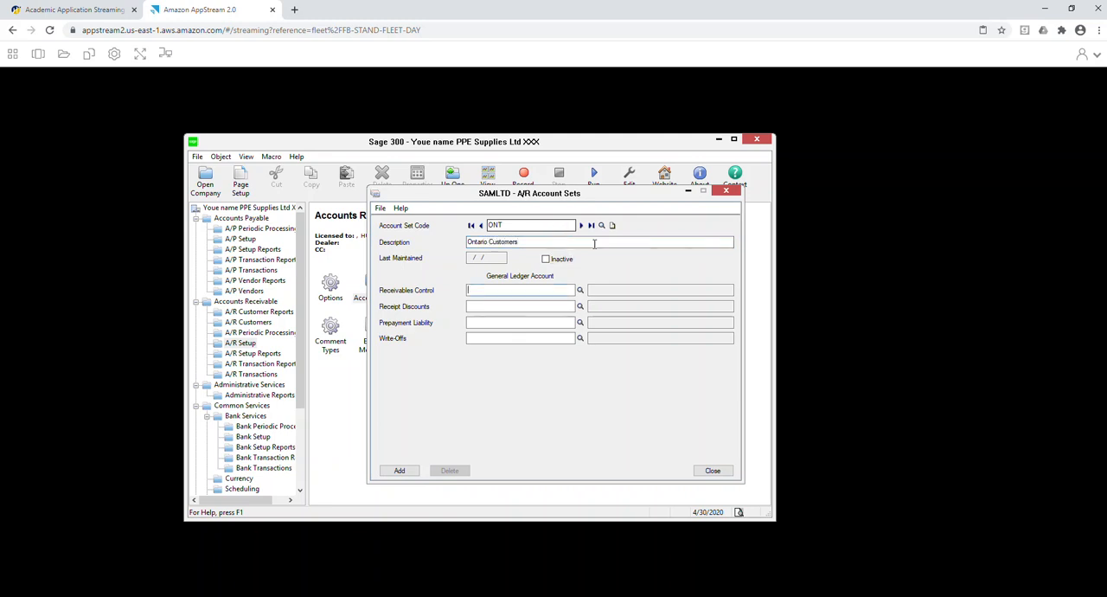
Assign account 1200 to receivables control, 4001 to receipt discounts and 1200 to prepayment liability in the ONT account set.
click(581, 290)
double_click(169, 242)
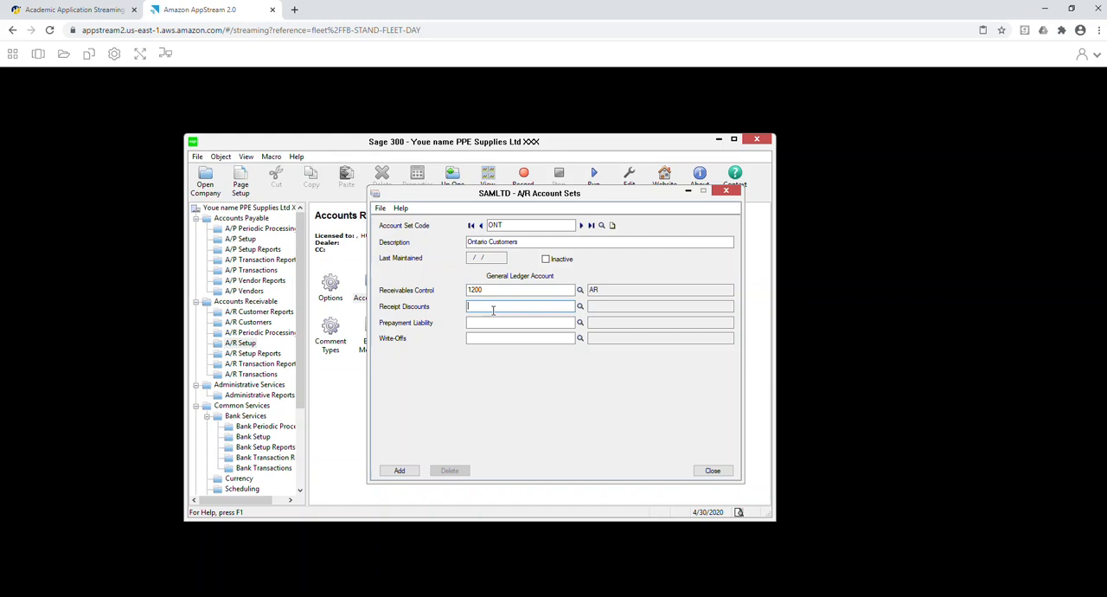
click(581, 307)
click(259, 249)
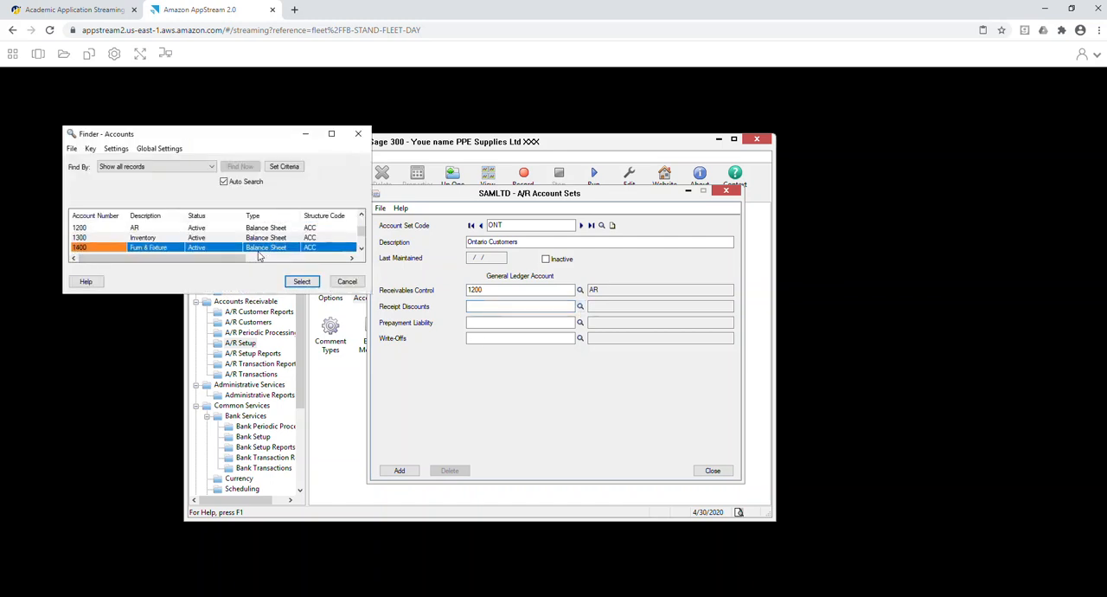
scroll(259, 255, down, 3)
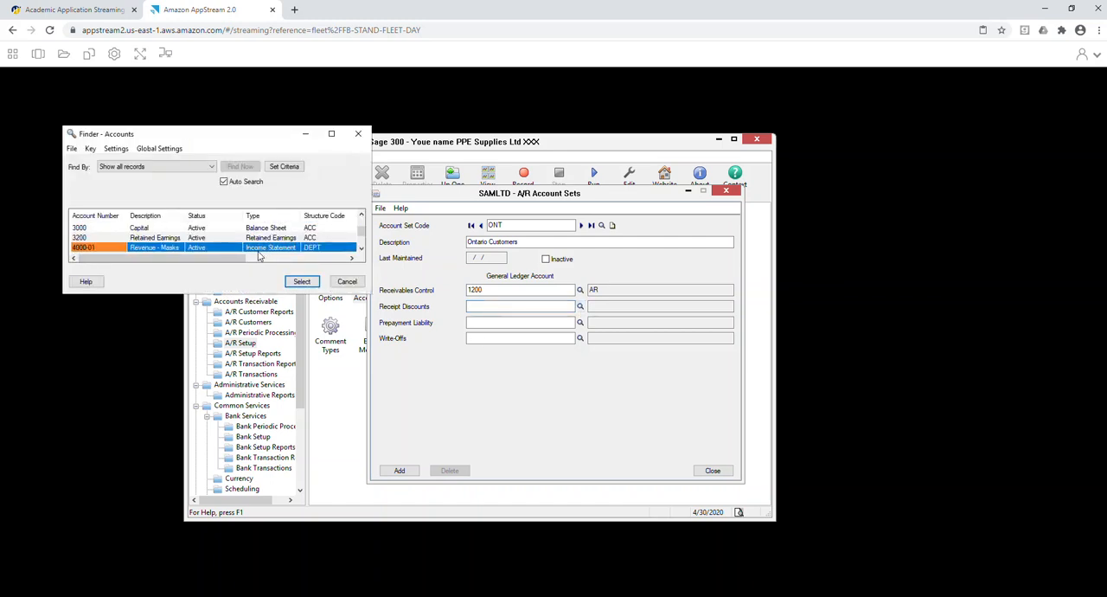
scroll(259, 255, down, 2)
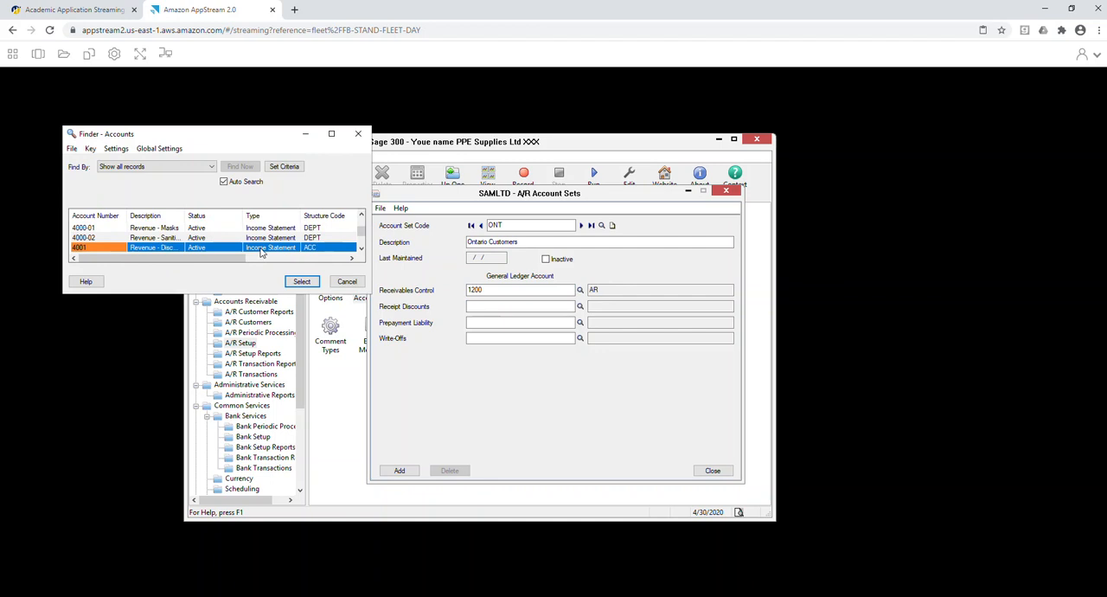
double_click(260, 248)
click(535, 323)
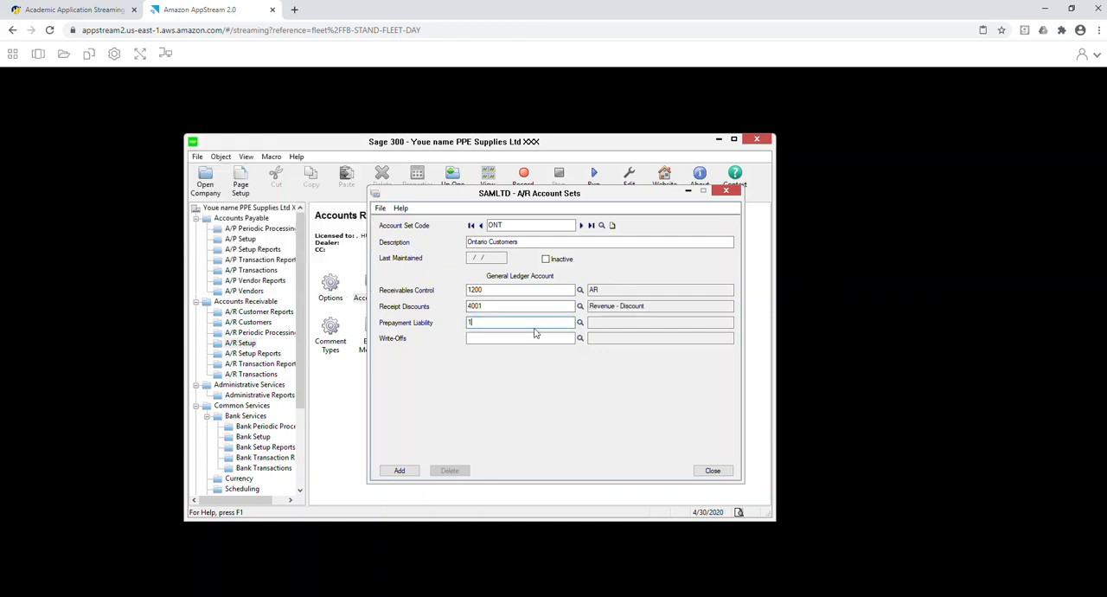
Assign account 5100 Bank Charges to write-offs, add the ONT account set and close the account sets window.
click(581, 339)
drag(363, 234, 363, 253)
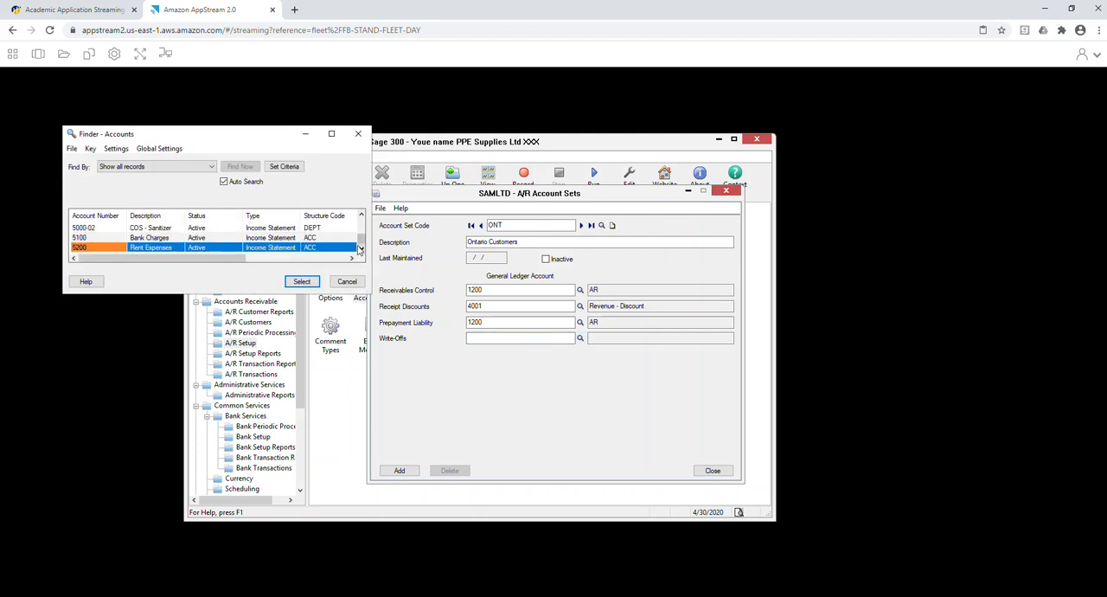
click(234, 238)
double_click(233, 239)
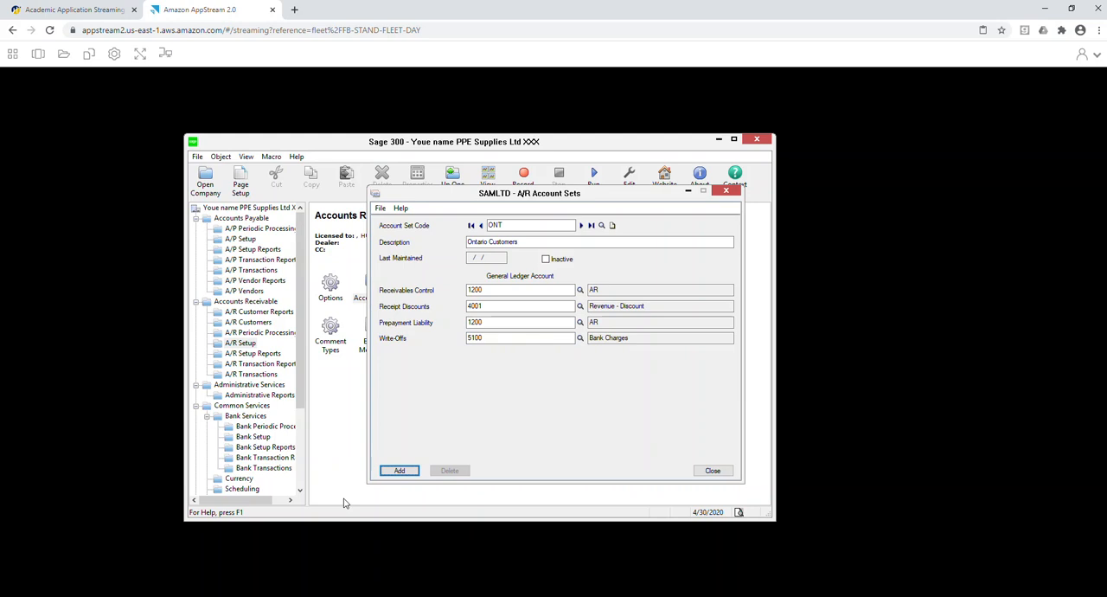
click(398, 471)
click(712, 471)
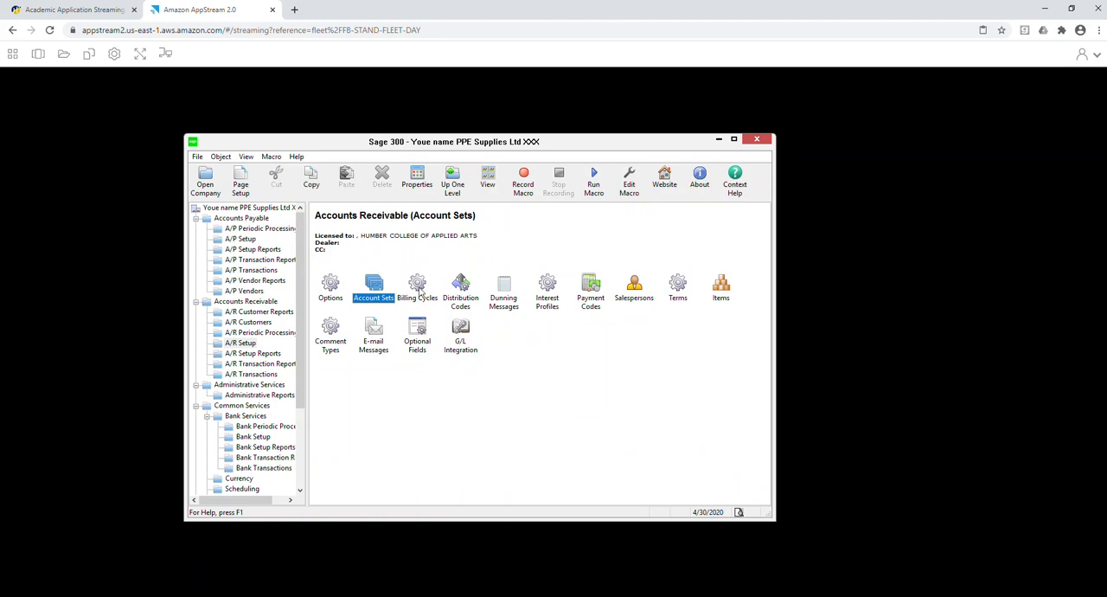
Start a new A/R terms code N15 with the description Net 15.
click(678, 288)
double_click(679, 287)
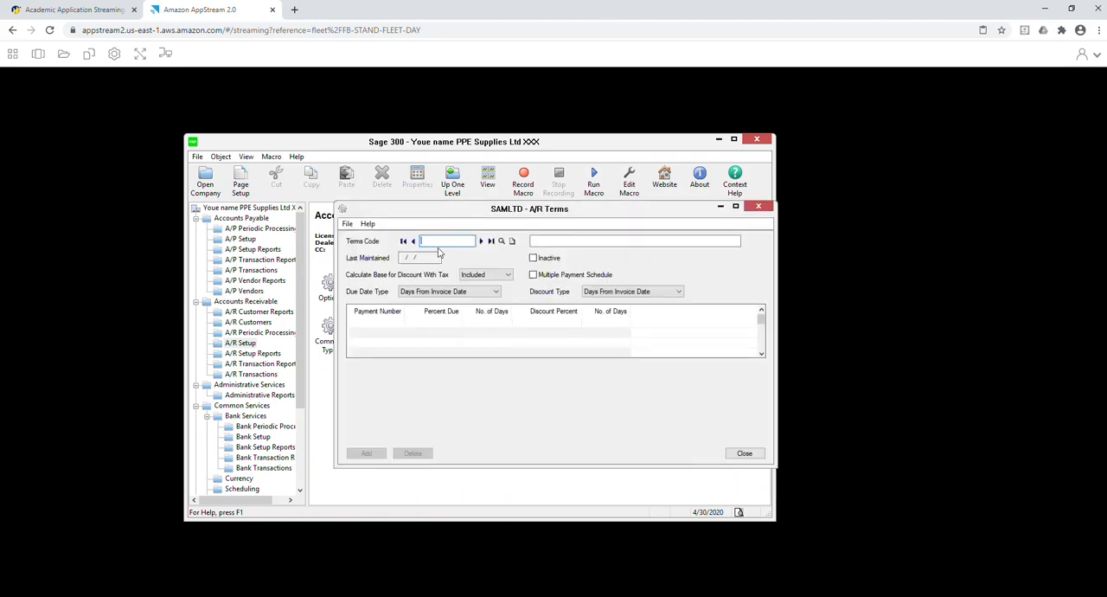
text(N15)
key(Tab)
text(Ne)
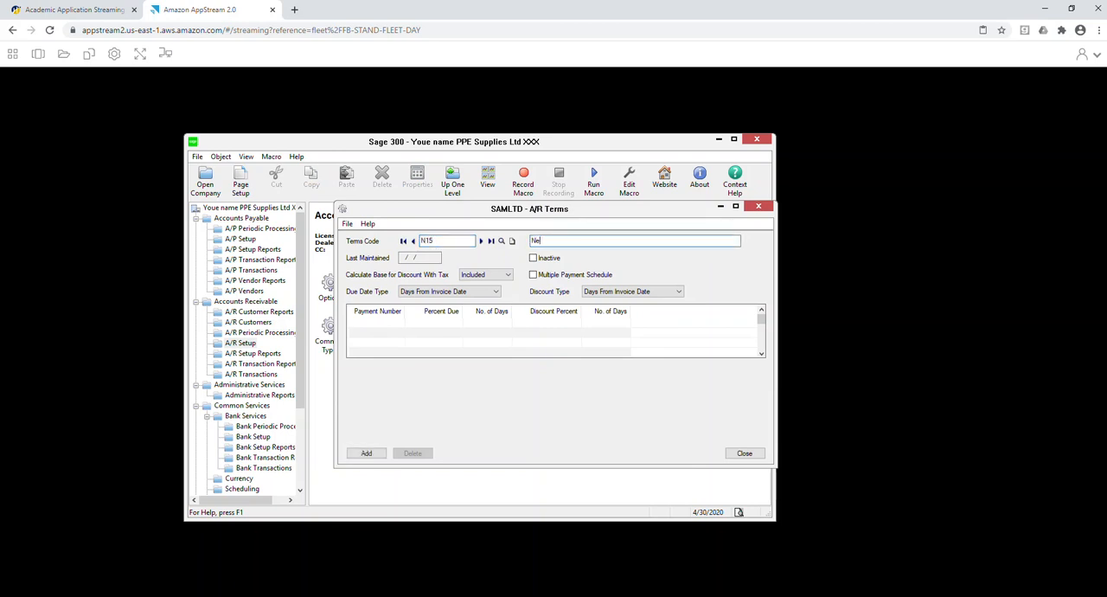
Enter a payment line due in 15 days for terms N15, add the terms code and close the window.
click(408, 323)
click(500, 324)
text(15)
key(Tab)
click(365, 456)
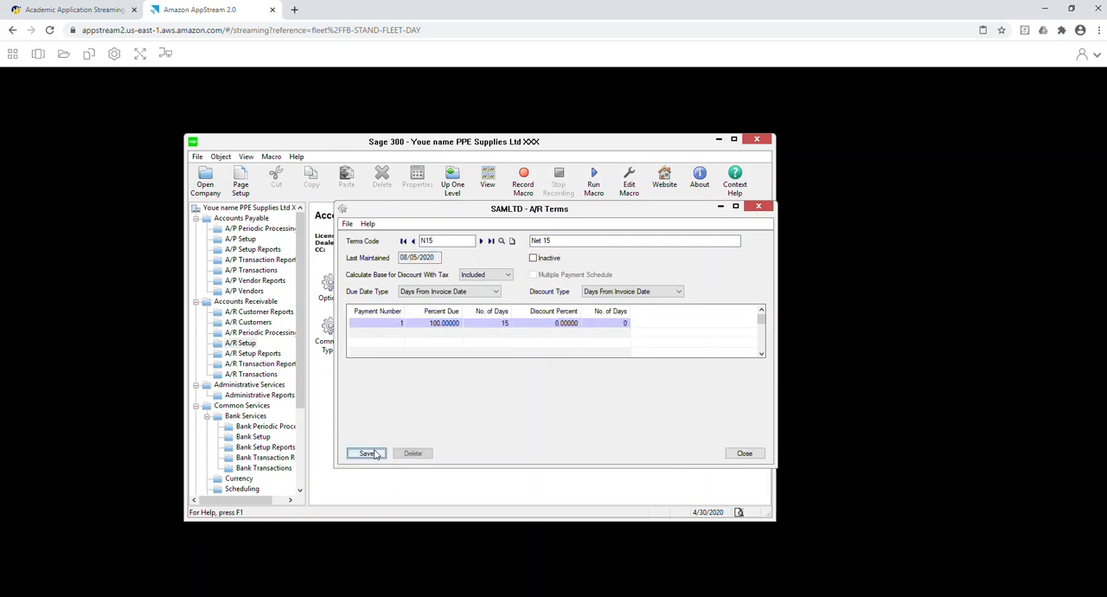
click(752, 458)
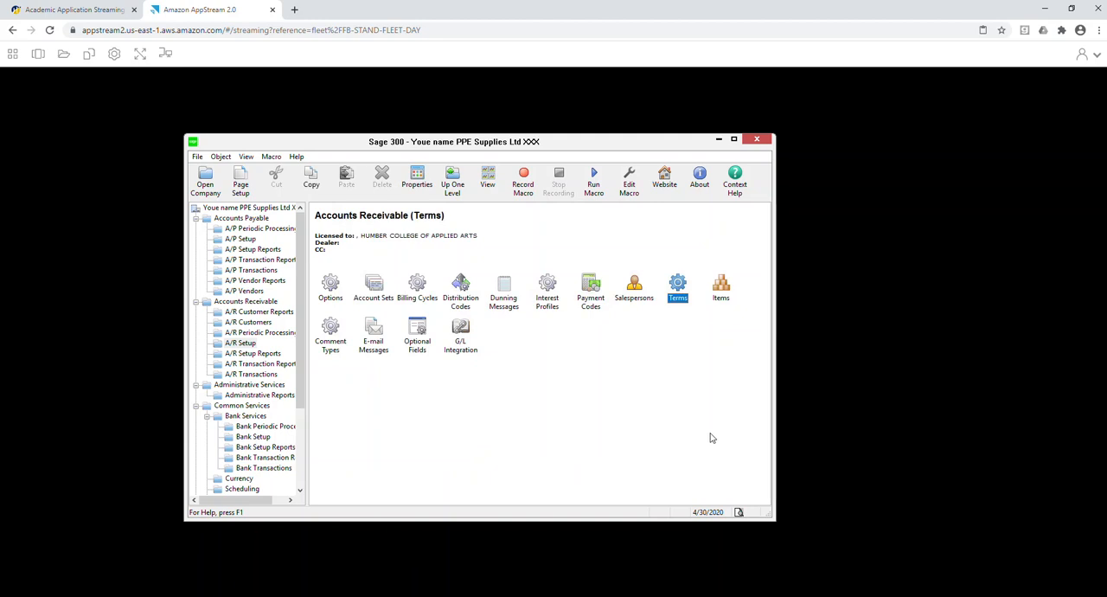
Start a new A/R item numbered MASXXX with the description Masks, leaving its distribution code blank.
double_click(721, 287)
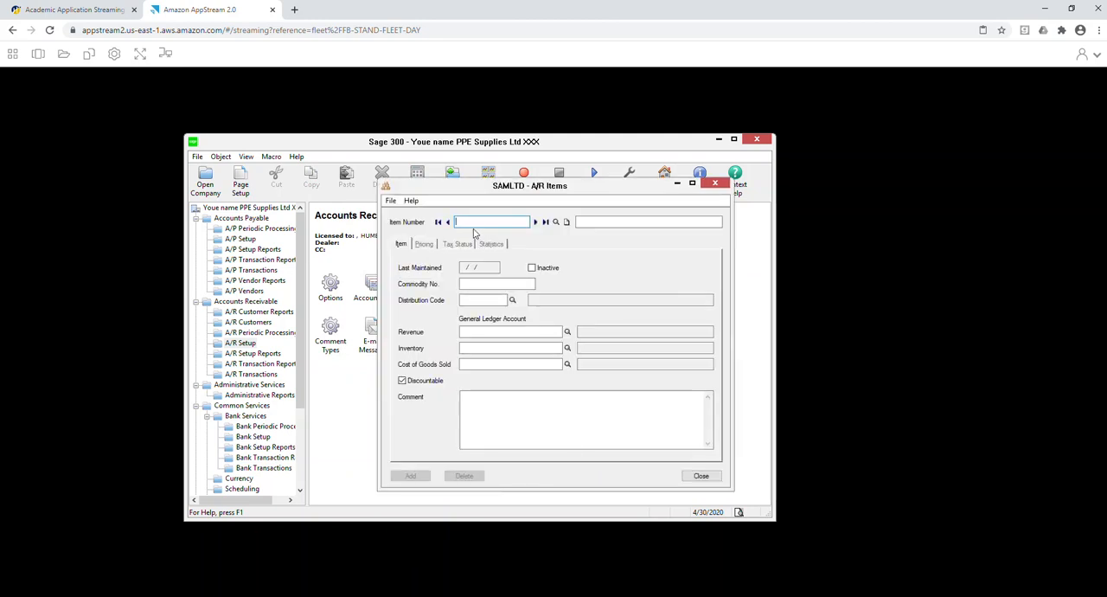
text(MASXXX)
key(Tab)
text(Mas)
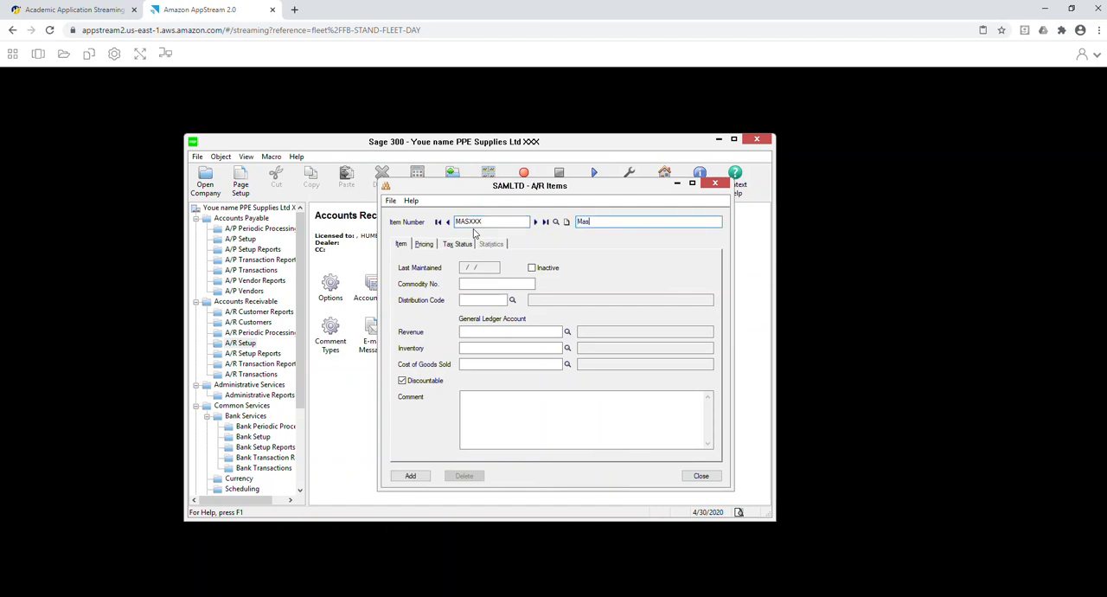
text(ks)
click(512, 301)
click(347, 281)
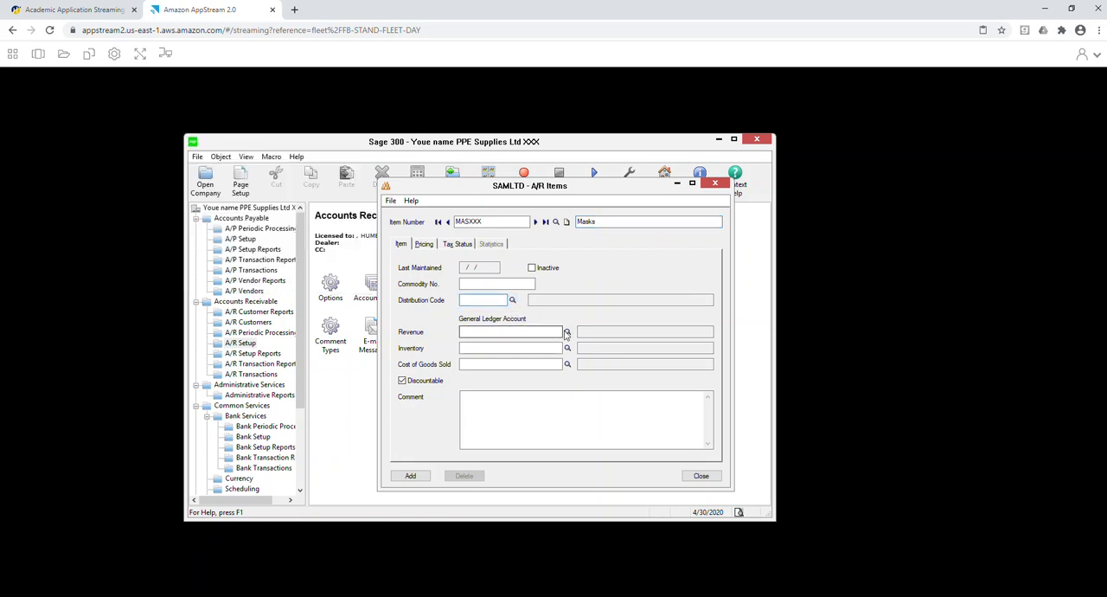
Set the MASXXX item's revenue account to 4000-01 and its inventory account to 1300.
click(567, 331)
scroll(156, 248, down, 1)
click(156, 249)
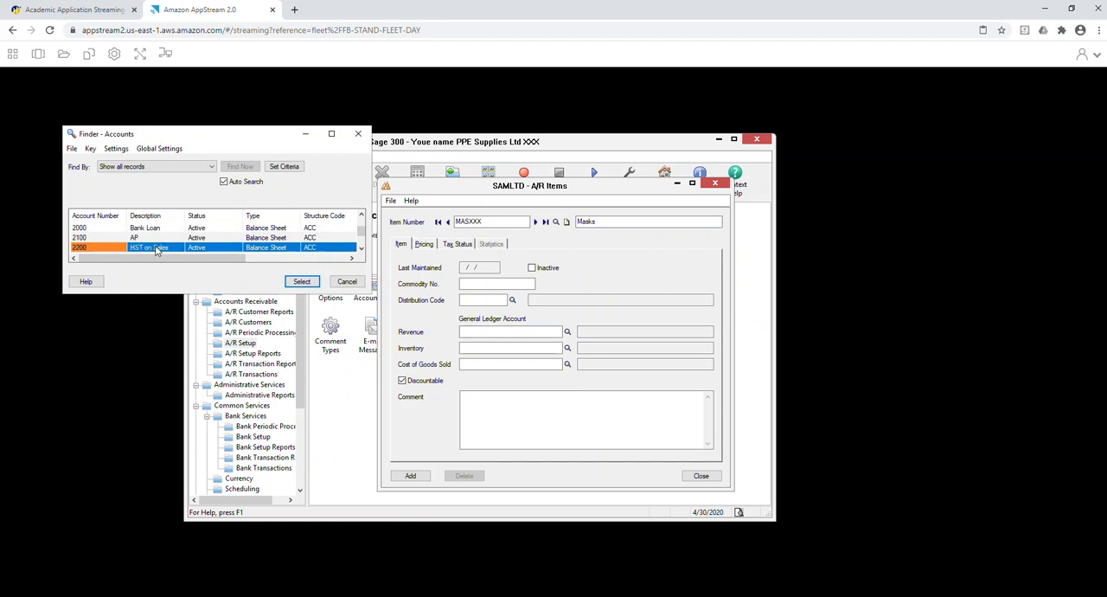
scroll(156, 248, down, 3)
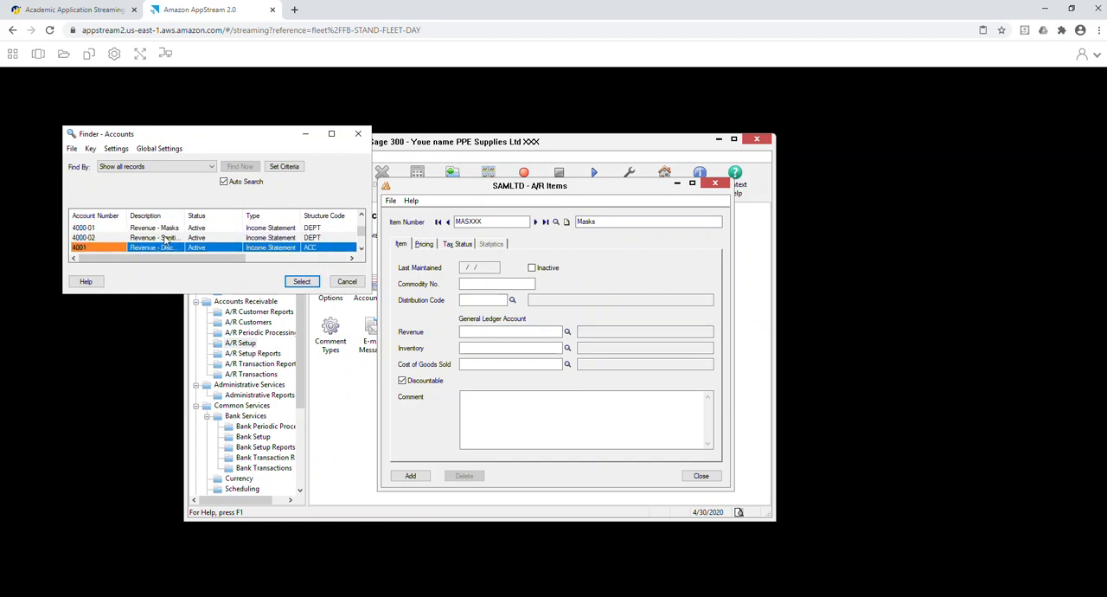
click(164, 237)
double_click(167, 228)
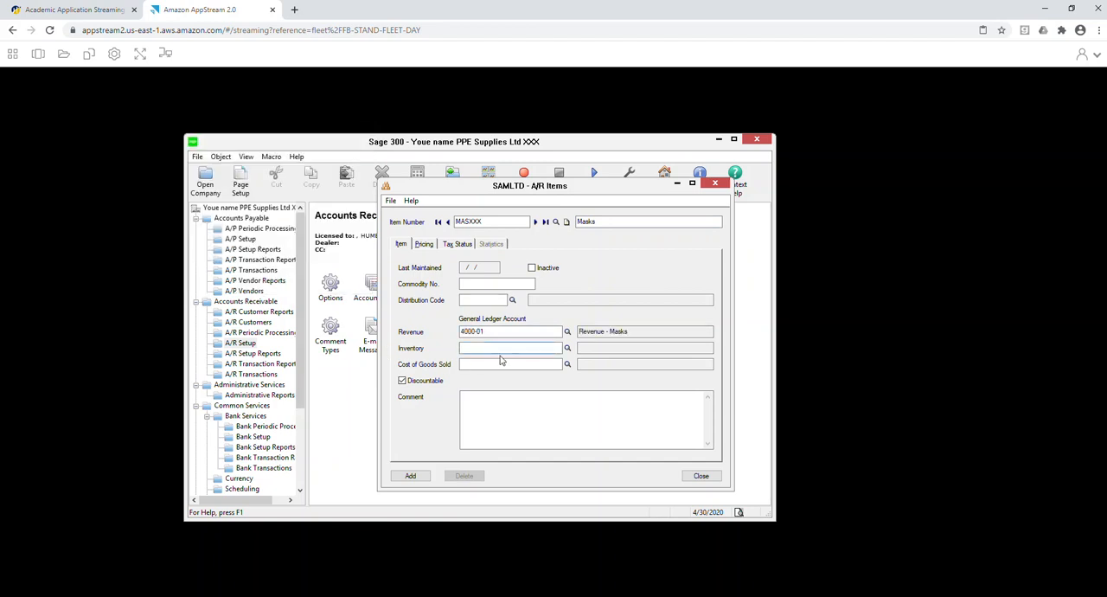
click(567, 348)
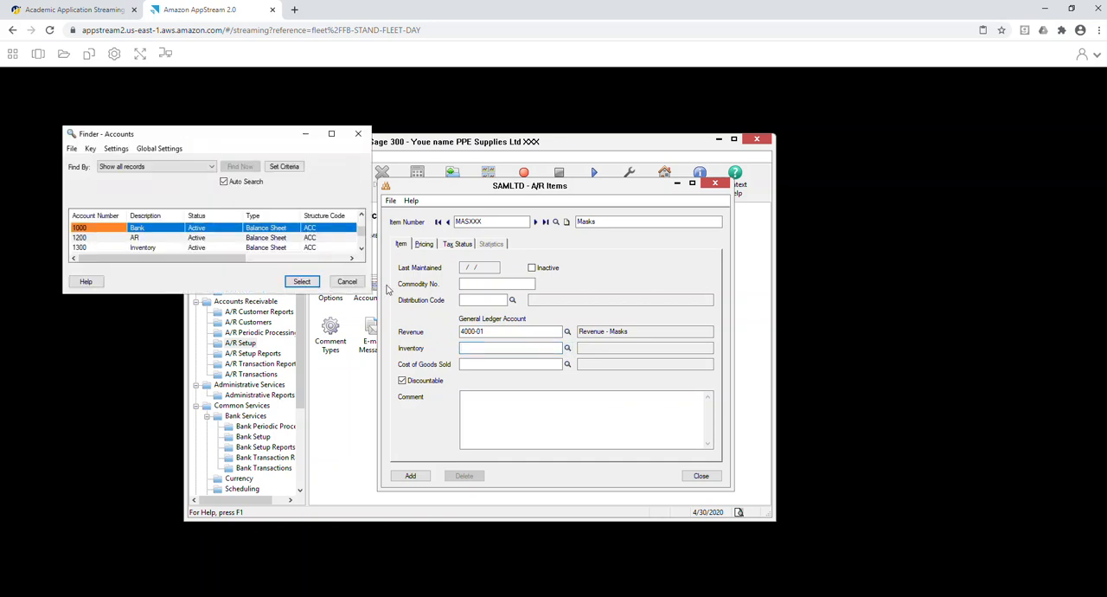
click(160, 241)
double_click(161, 249)
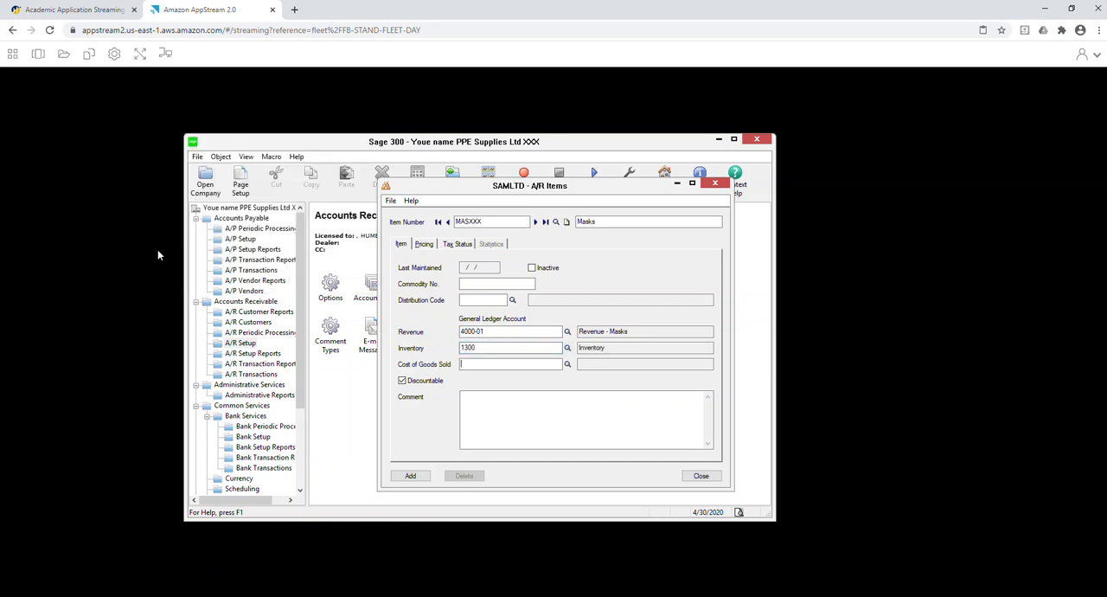
Set the MASXXX item's cost of goods sold account to 5000-01 and try to add the item.
click(567, 364)
click(217, 248)
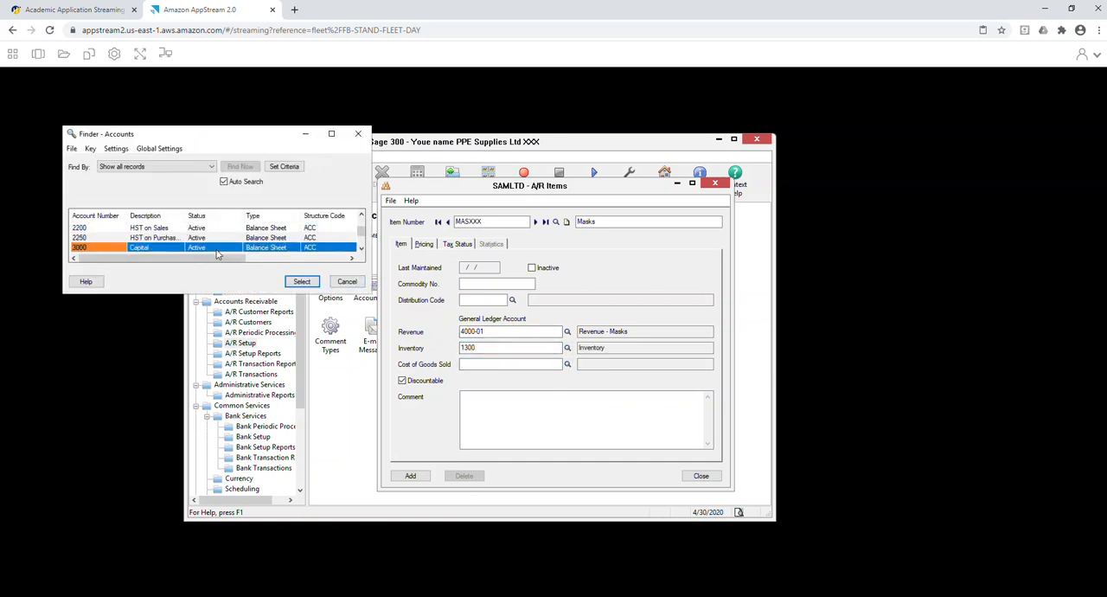
key(Down)
key(Down)
key(Down)
key(Down)
key(Down)
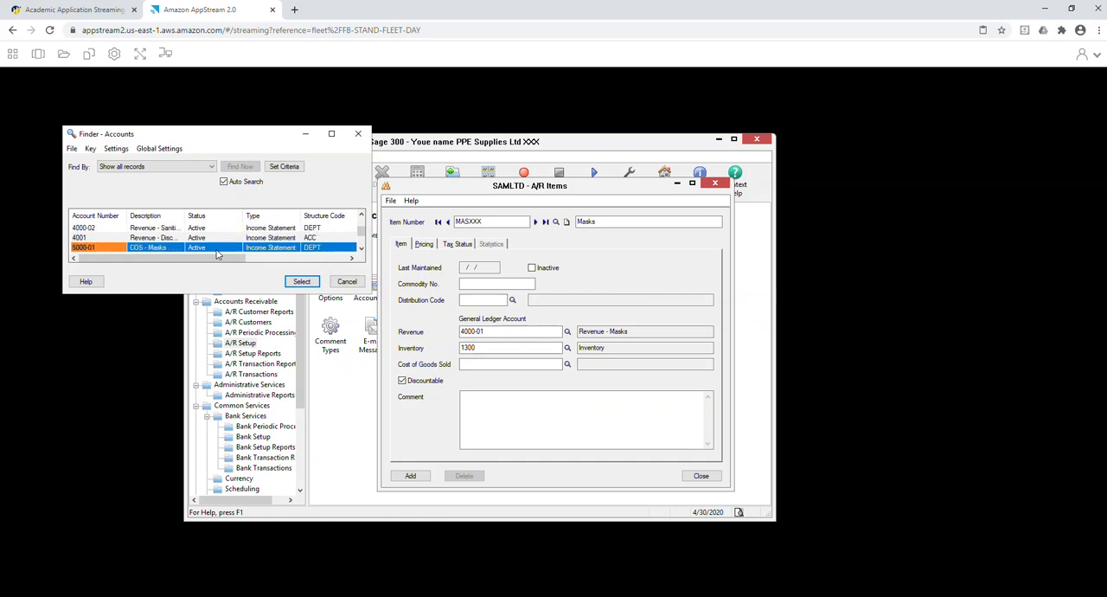
key(Down)
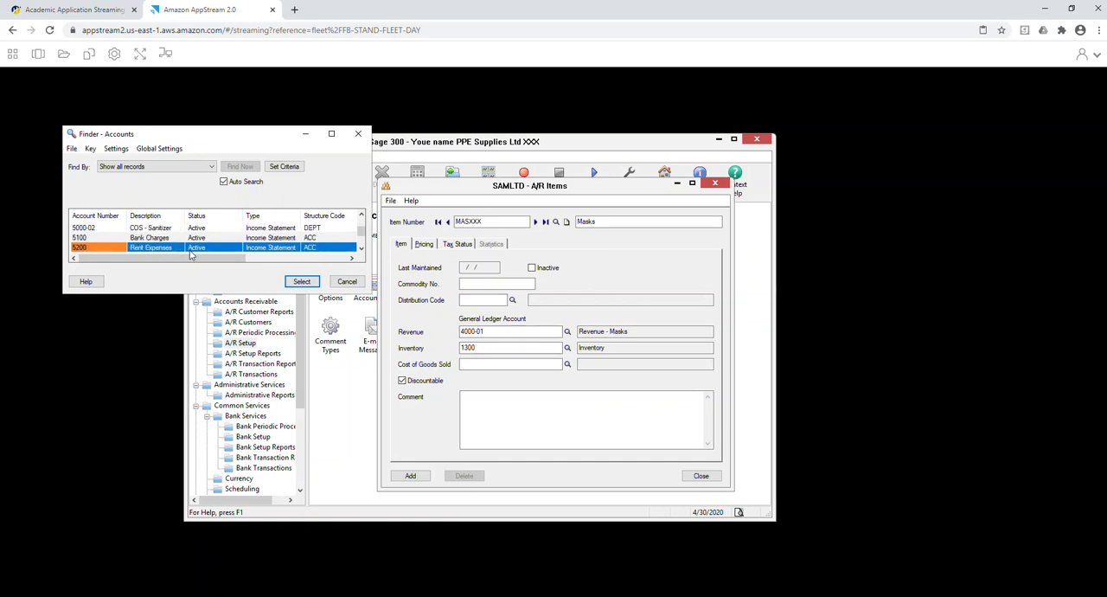
scroll(182, 232, down, 1)
click(182, 229)
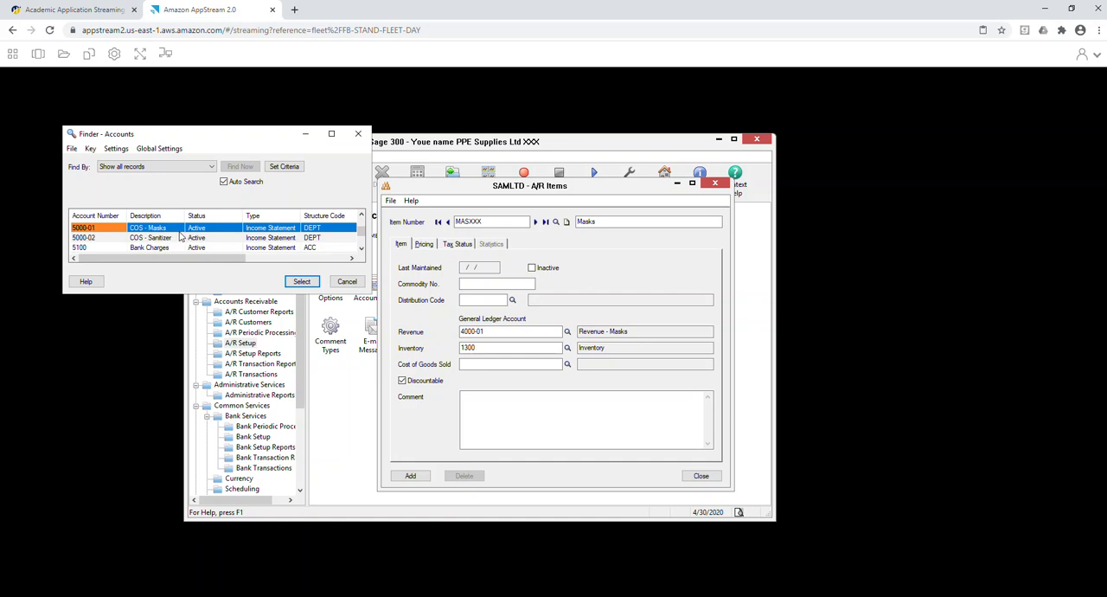
double_click(182, 229)
click(403, 475)
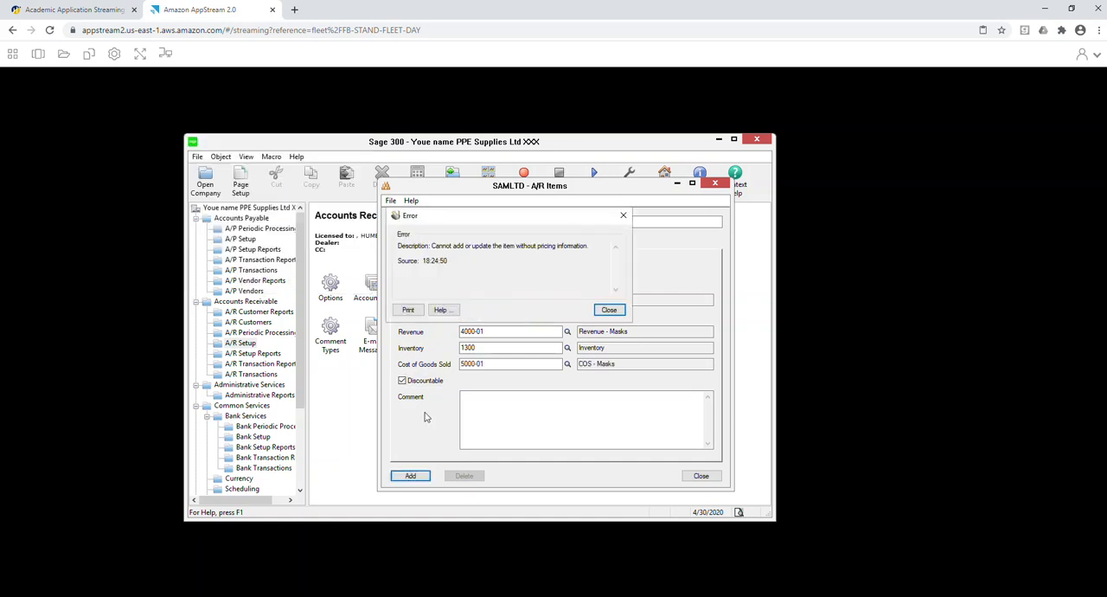
Dismiss the error and add a pricing line to the MASXXX item with unit of measure EACH, item cost 2 and item price 5.50.
click(610, 313)
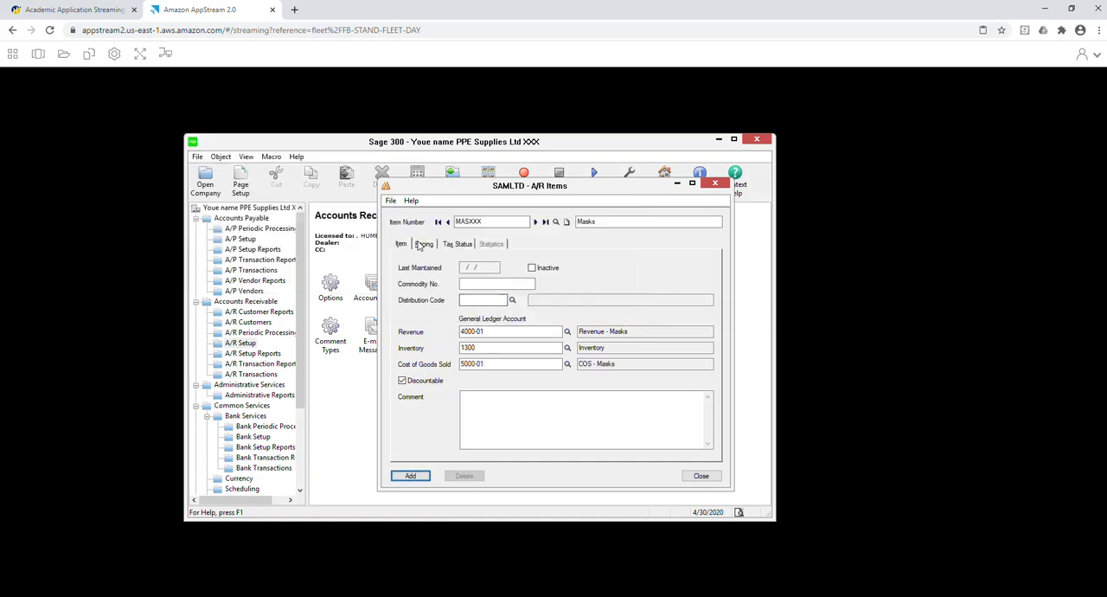
click(423, 244)
click(450, 280)
text(EA)
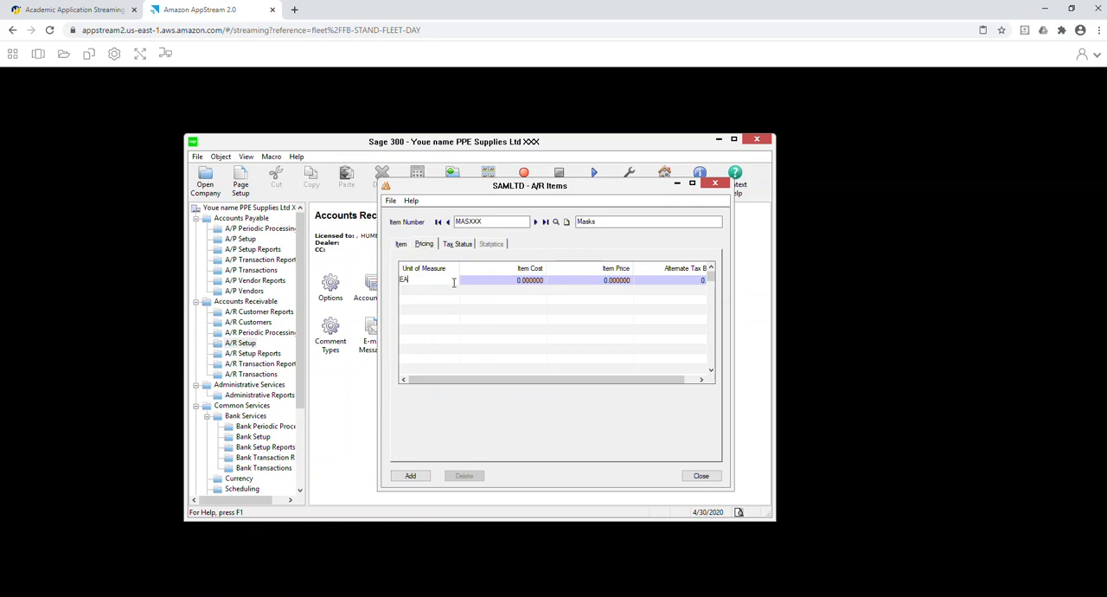
text(CH)
key(Tab)
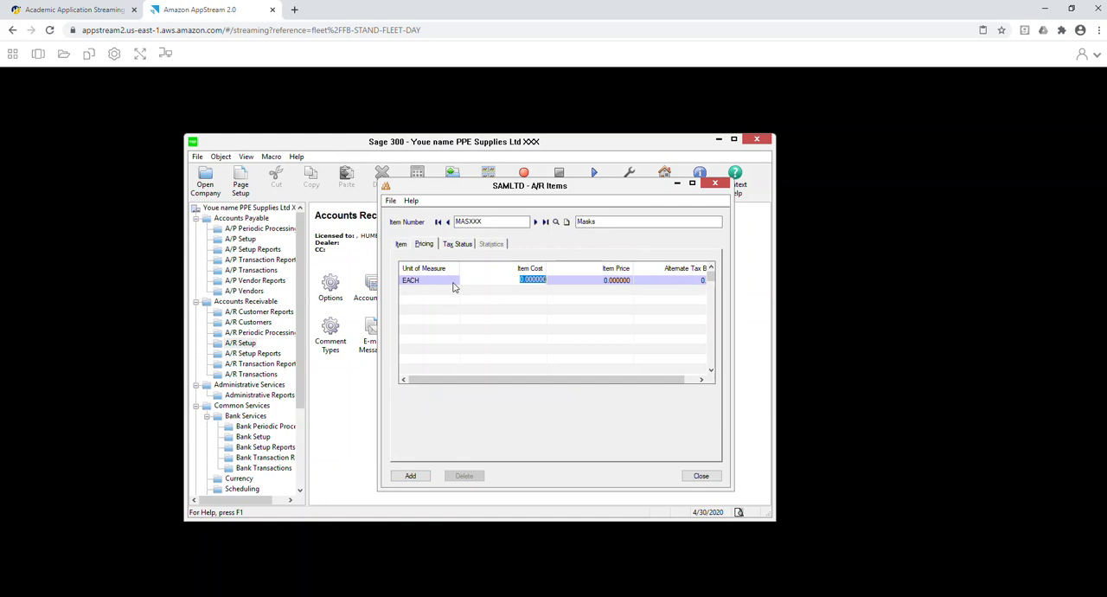
text(5)
key(Tab)
key(shift+Tab)
text(2)
key(Tab)
text(5.50)
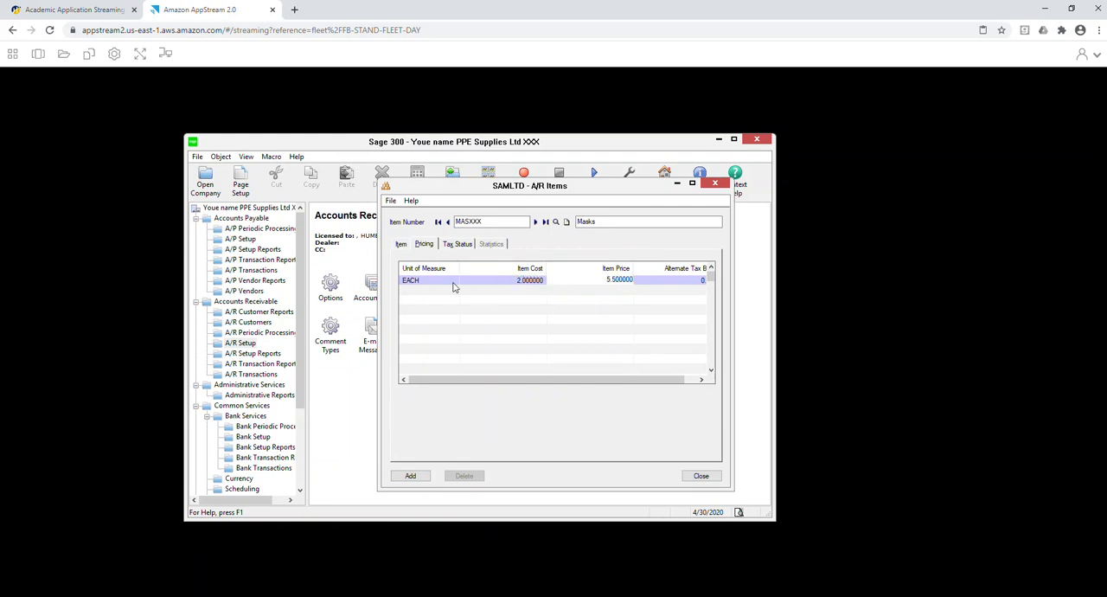
Assign the HST tax authority to the MASXXX item and add the item.
click(458, 244)
click(461, 284)
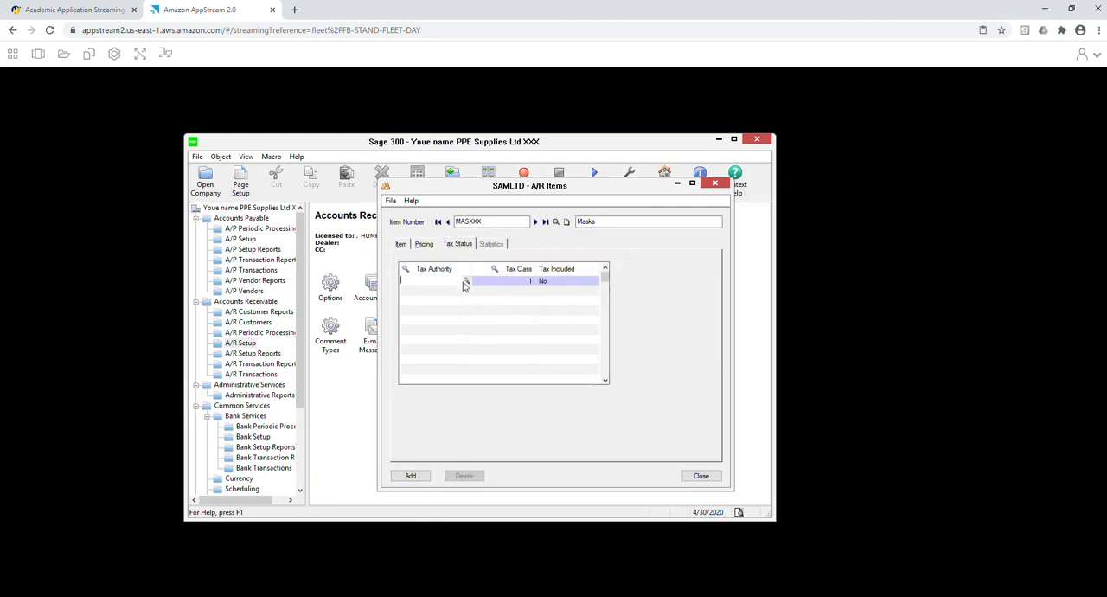
click(467, 281)
double_click(185, 230)
click(409, 475)
Start a new A/R item numbered SANXXX with the description Sanitizor.
click(468, 222)
click(468, 221)
drag(467, 222, 455, 222)
text(ANTI)
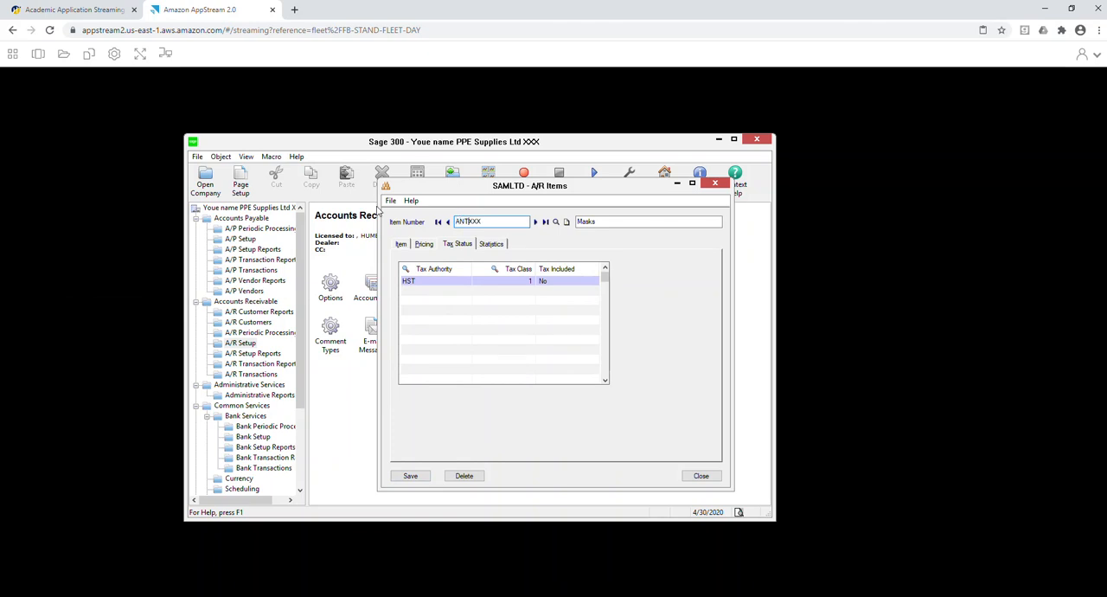
key(BackSpace)
key(BackSpace)
key(BackSpace)
key(BackSpace)
text(AN)
key(Home)
text(S)
key(Tab)
text(San)
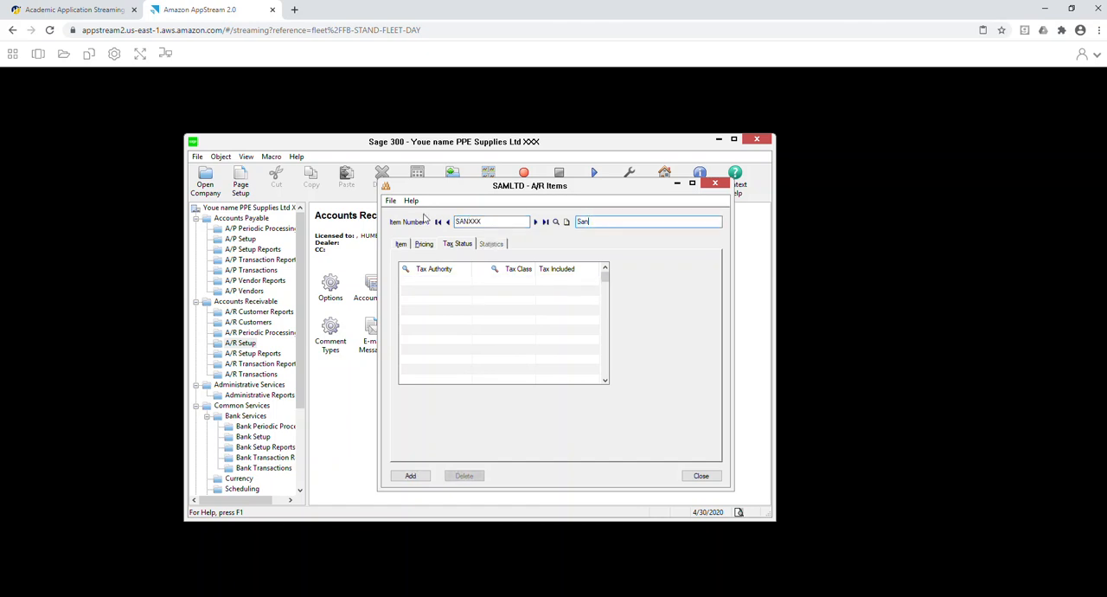
text(itizor)
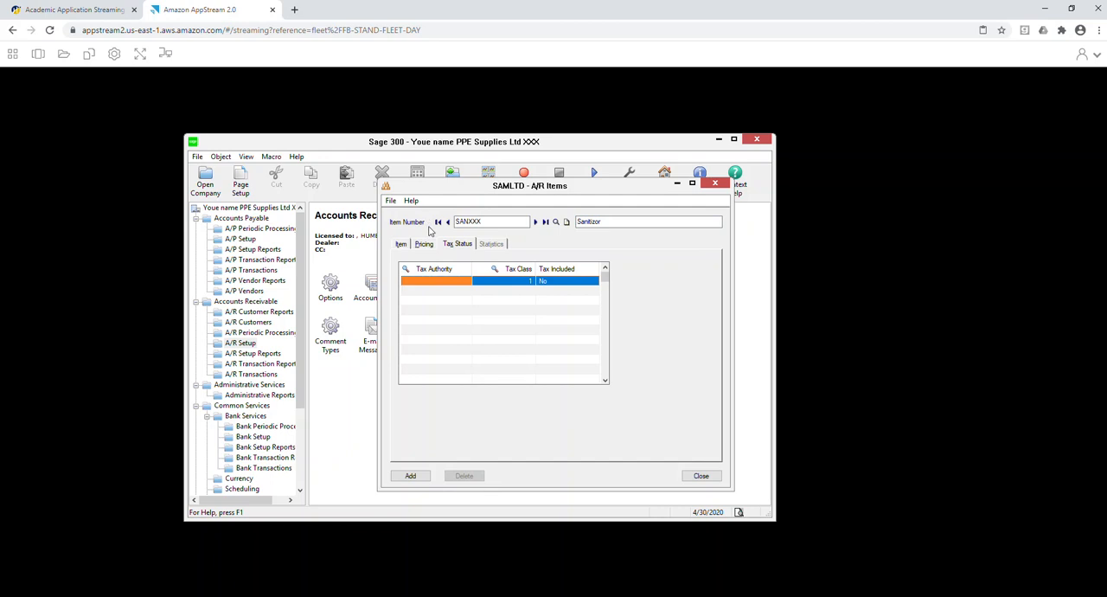
Set the SANXXX item's revenue account to 4000-02 and its cost of goods sold account to 5000-02.
click(401, 244)
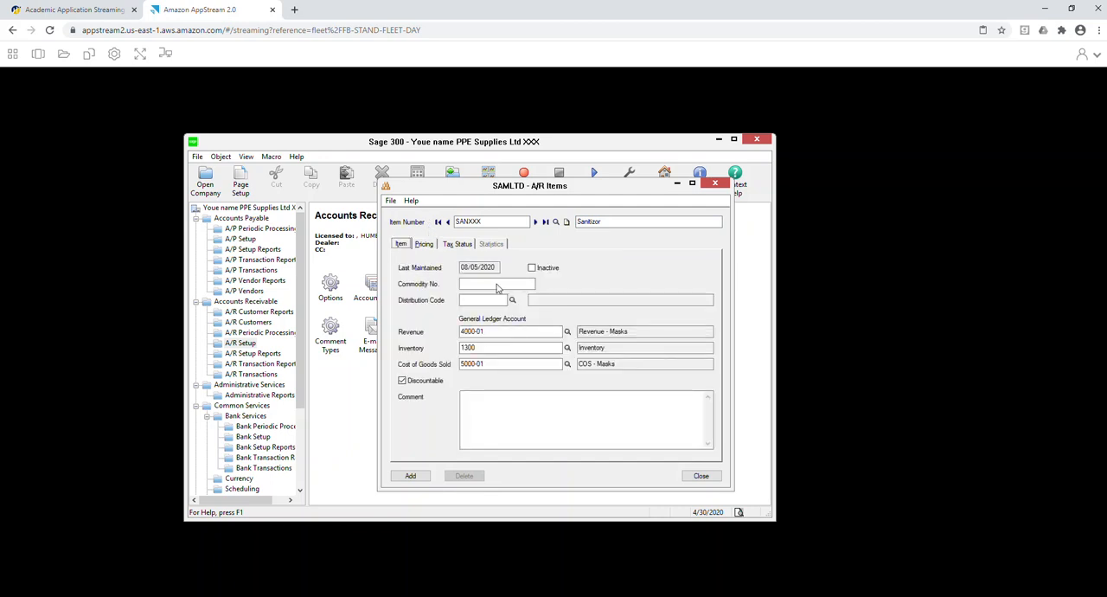
click(567, 332)
click(347, 282)
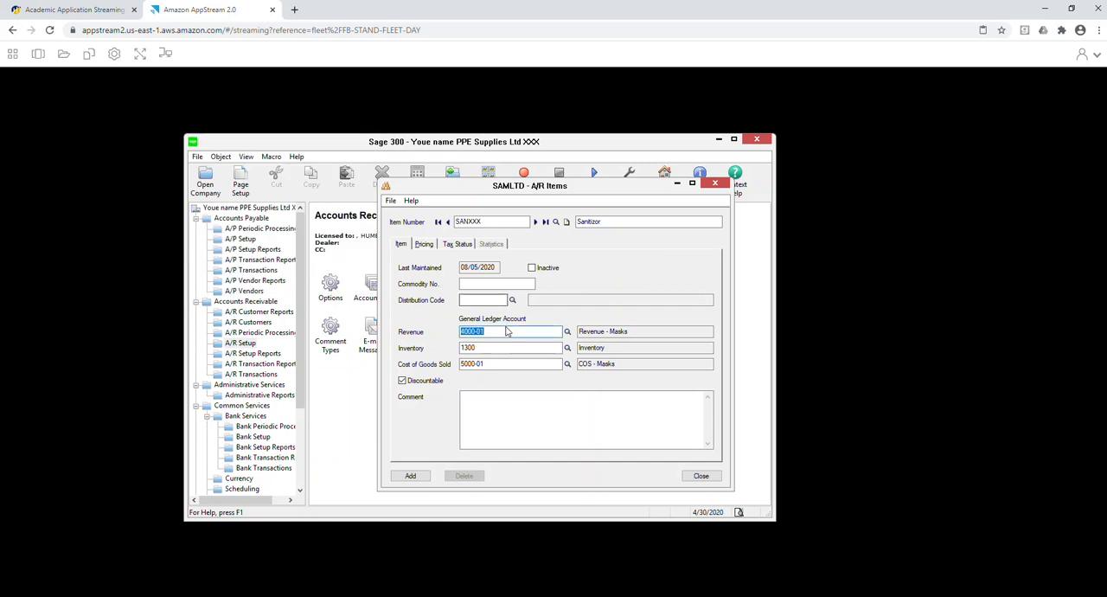
click(506, 331)
key(BackSpace)
click(535, 364)
key(BackSpace)
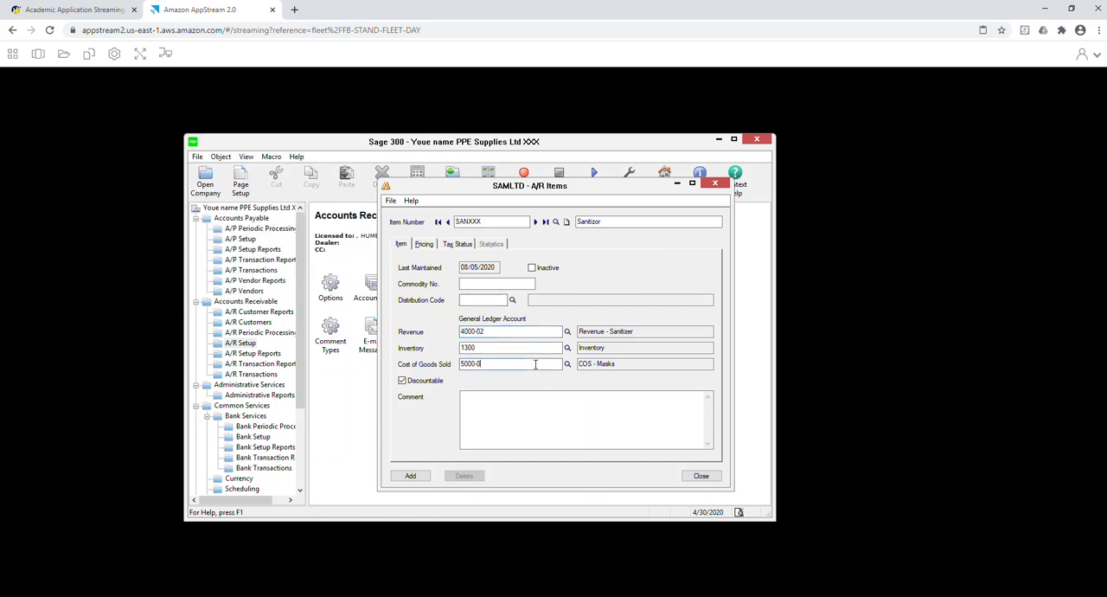
click(527, 411)
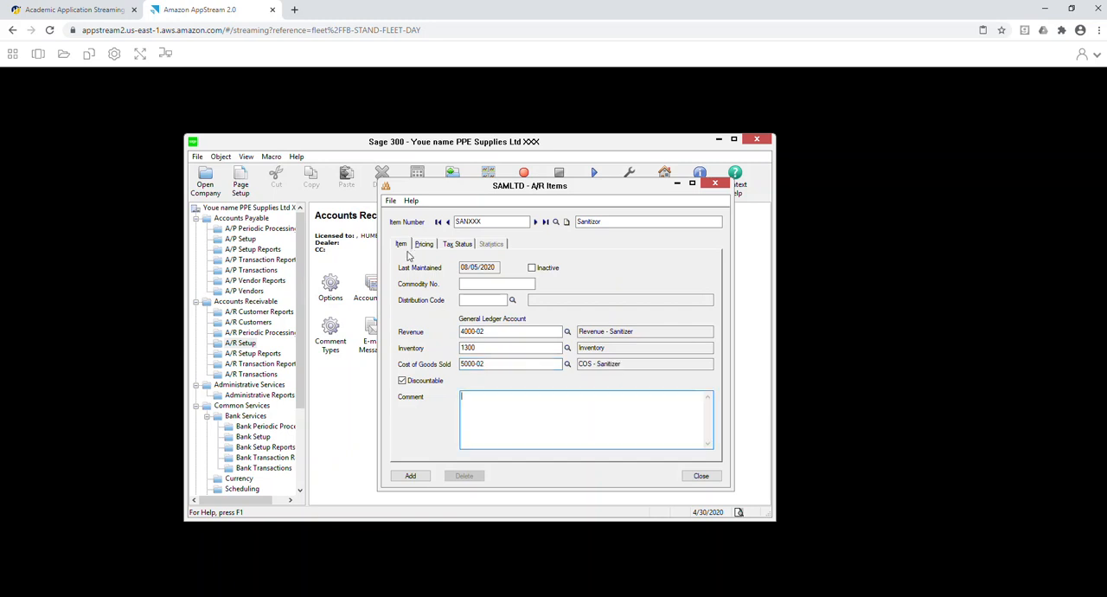
Add a pricing line to the SANXXX item with unit of measure EACH and item cost 1.5.
click(424, 244)
click(447, 281)
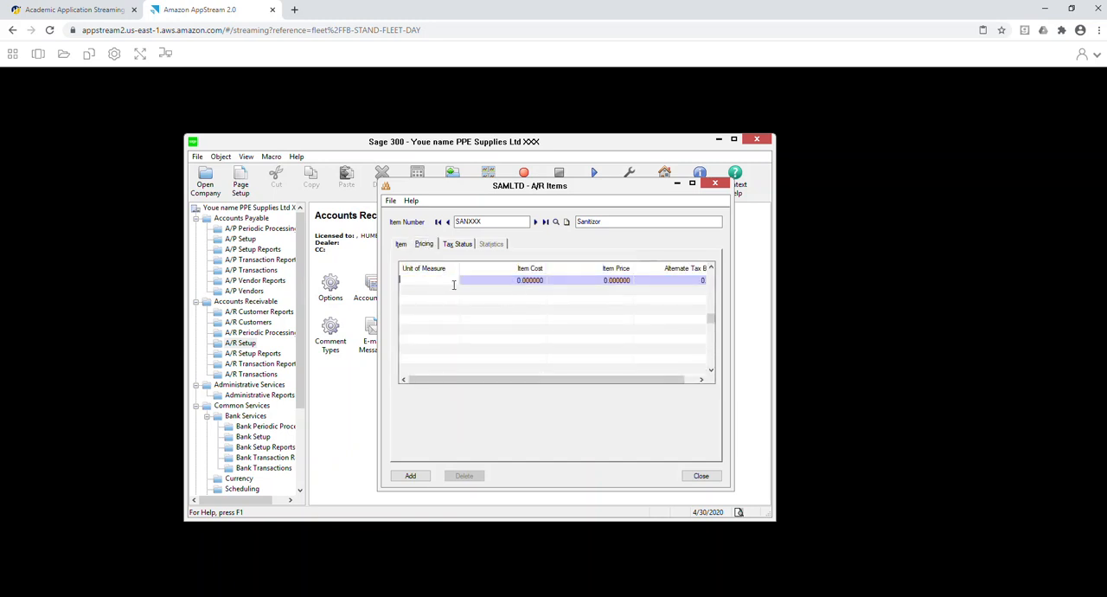
text(EACH)
key(Tab)
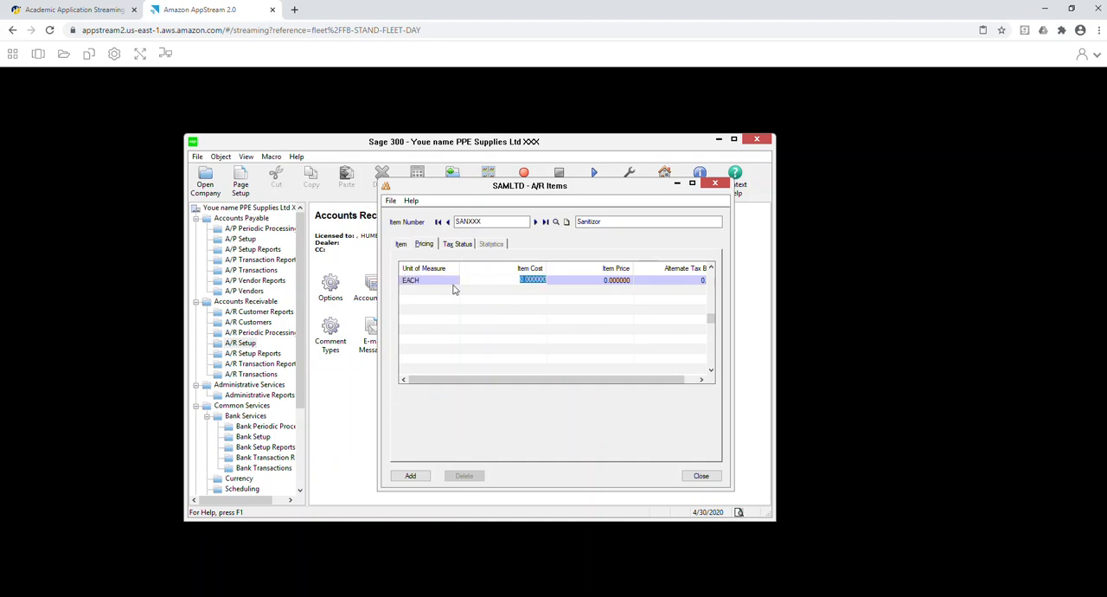
text(1.5)
key(Tab)
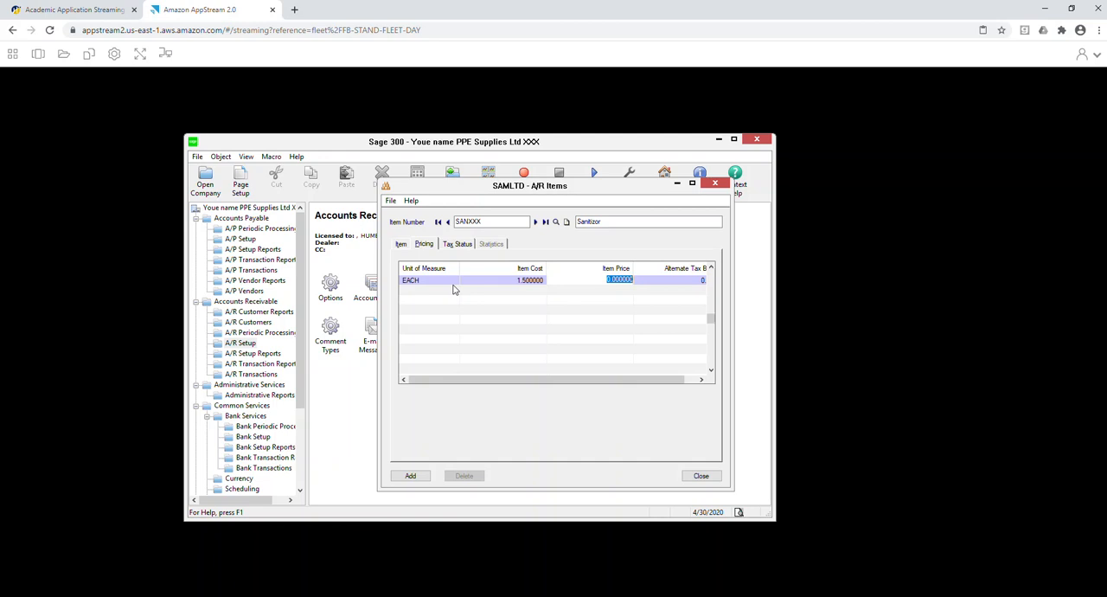
Assign the HST tax authority to the SANXXX item, add the item and close the A/R Items window.
click(457, 244)
click(444, 285)
click(465, 281)
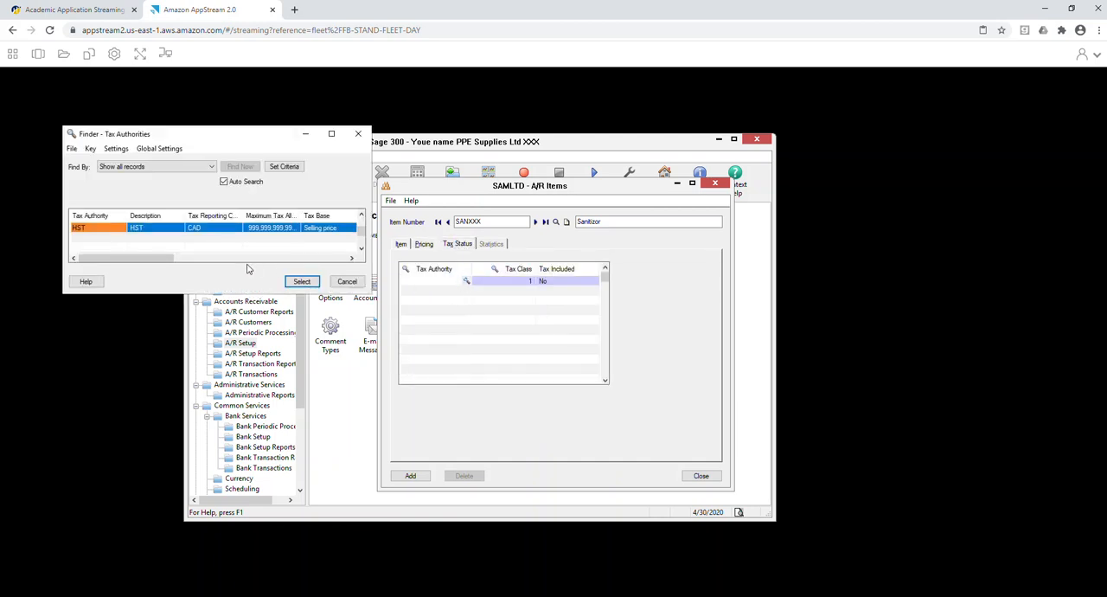
double_click(171, 230)
click(408, 477)
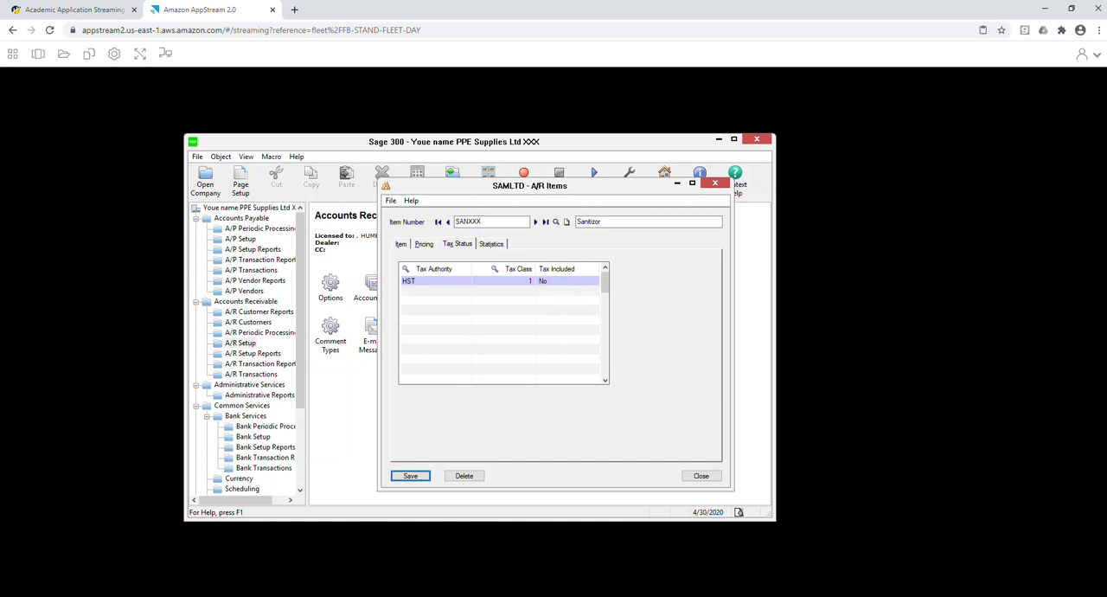
click(700, 475)
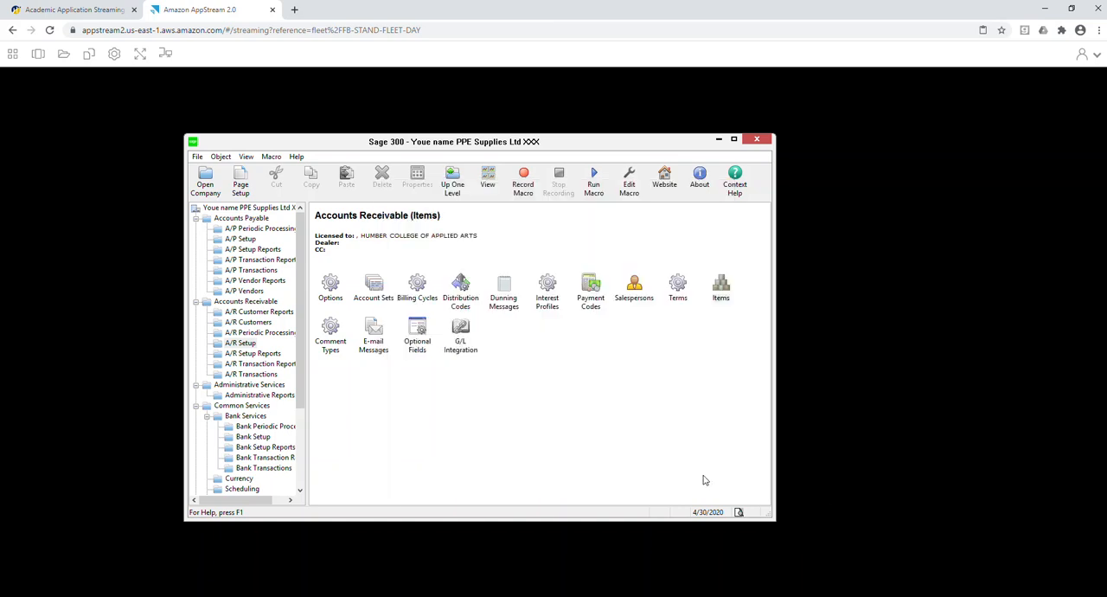
Open the HPE#7 Reports folder on OneDrive in the AppStream file storage.
click(69, 57)
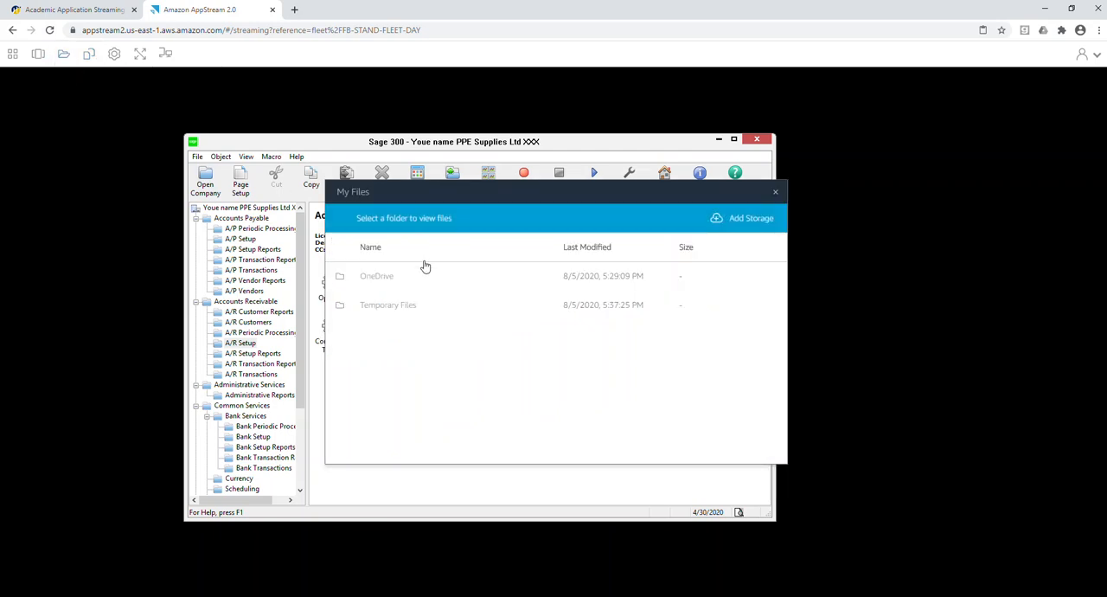
click(378, 275)
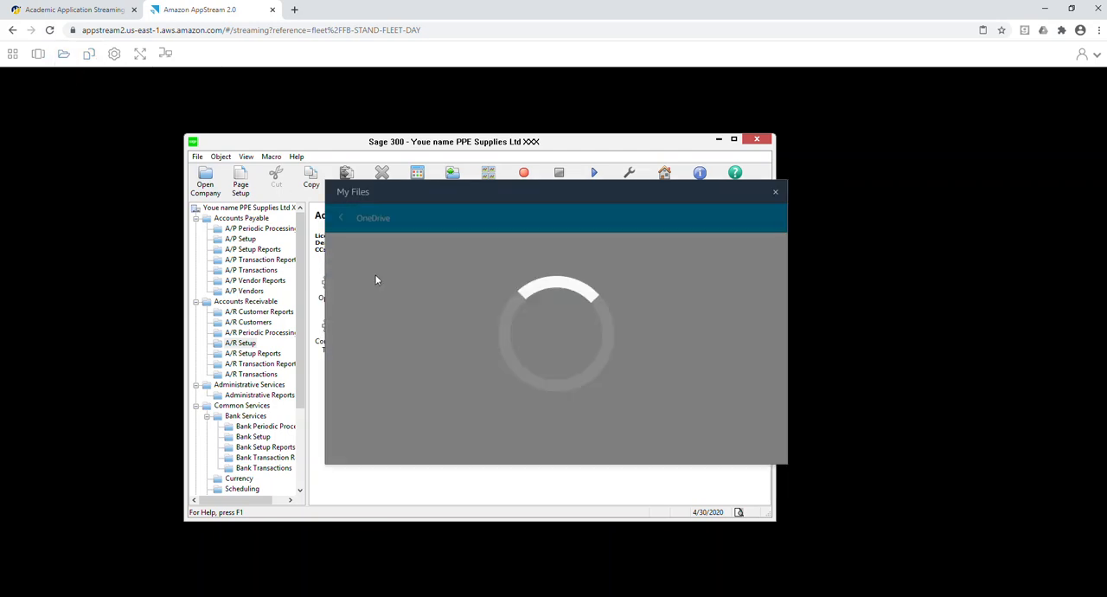
scroll(381, 372, down, 6)
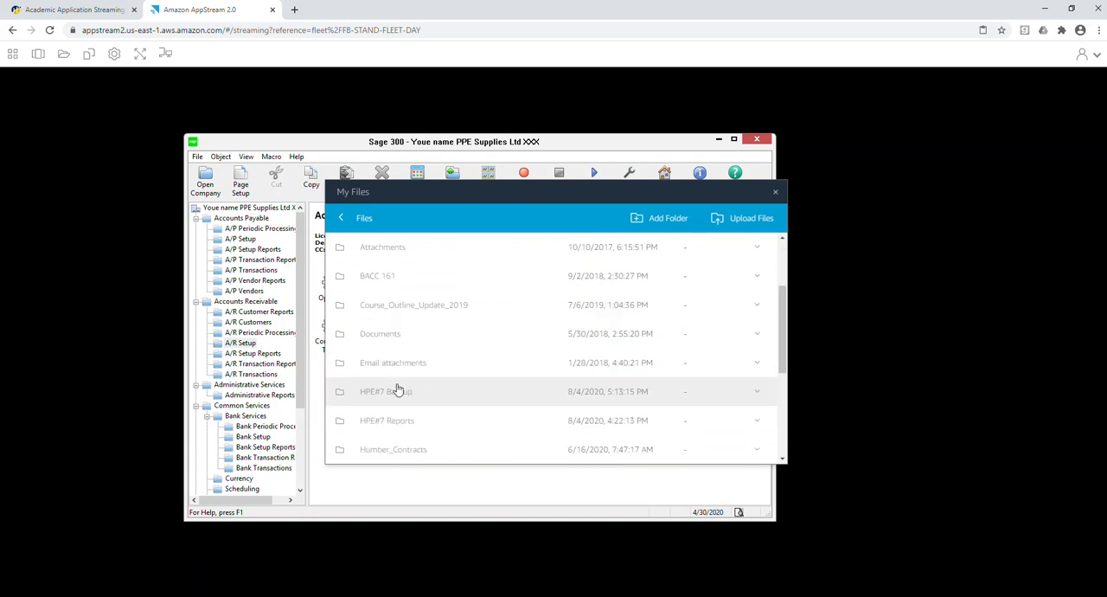
click(406, 316)
scroll(457, 372, down, 5)
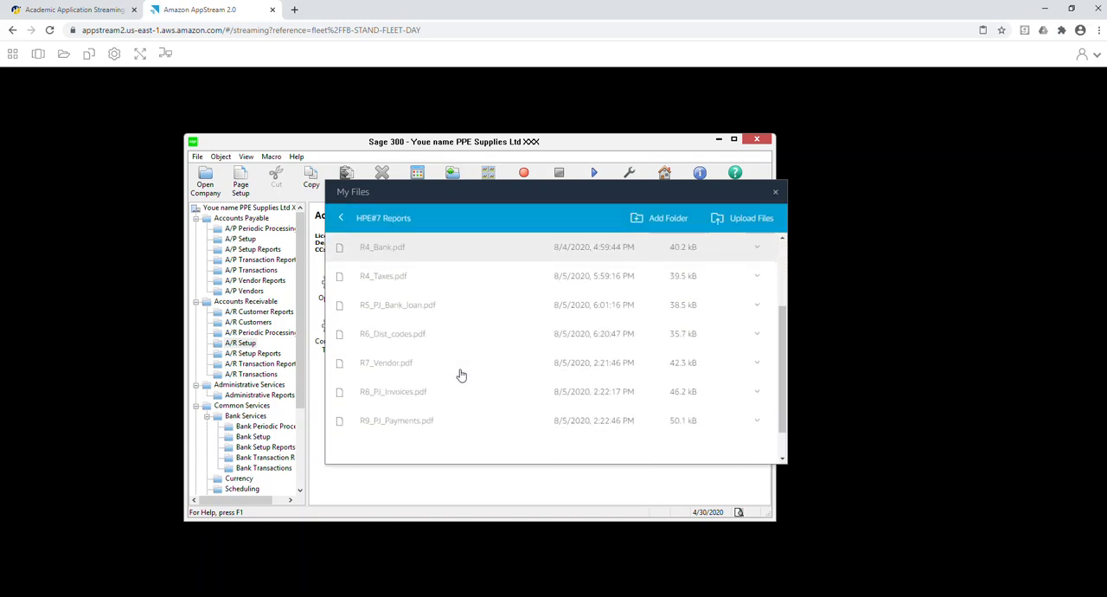
Download the reports R6_Dist_codes.pdf, R7_Vendor.pdf, R8_PJ_Invoices.pdf and R9_PJ_Payments.pdf.
click(389, 342)
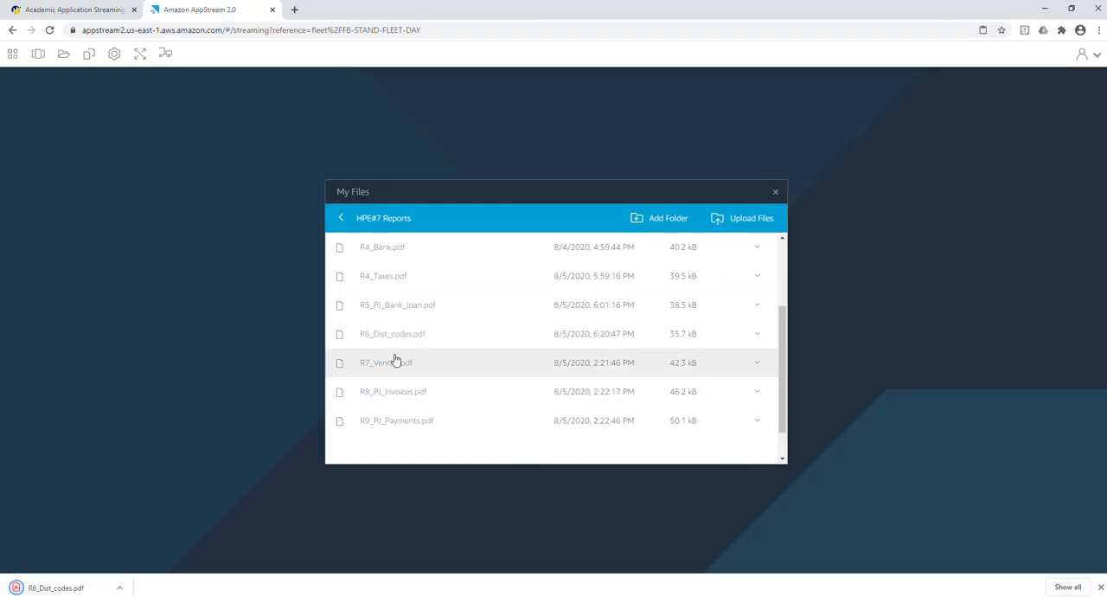
click(391, 368)
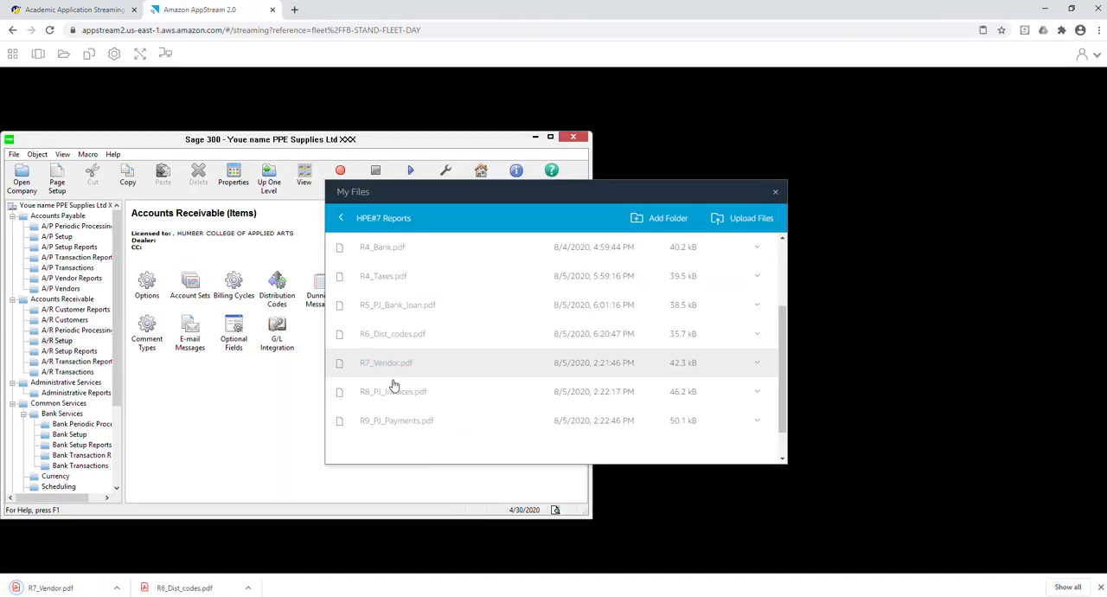
click(395, 393)
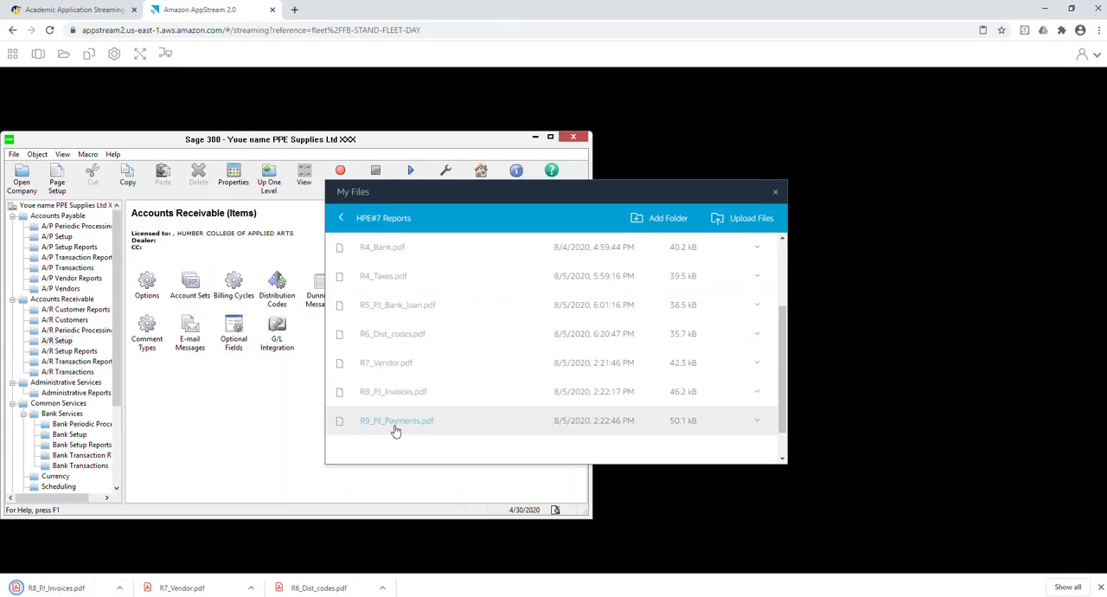
click(395, 422)
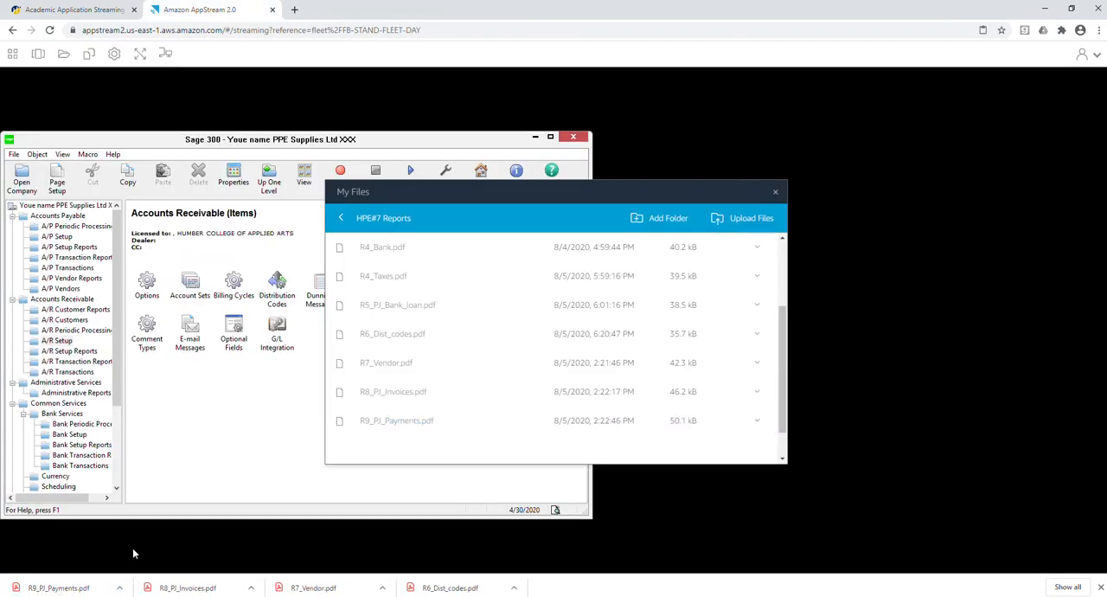